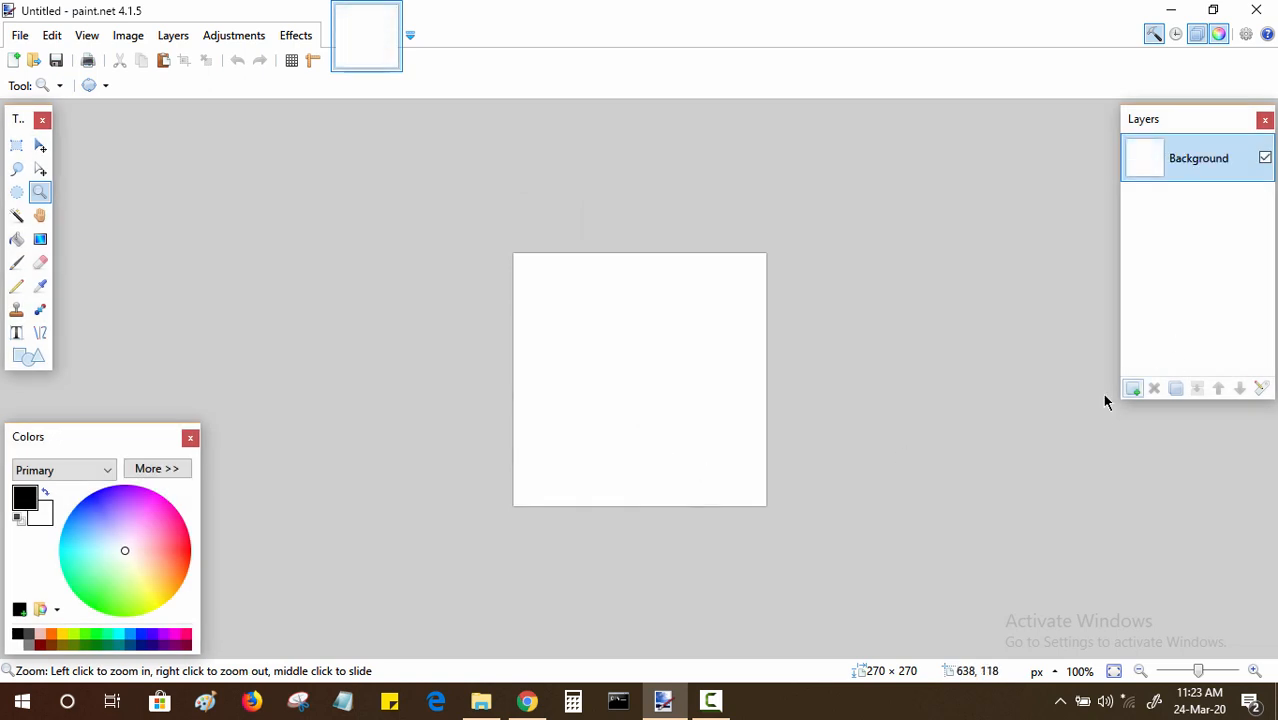
- Fill the whole background canvas with the hex colour 70b68a
left_click(157, 469)
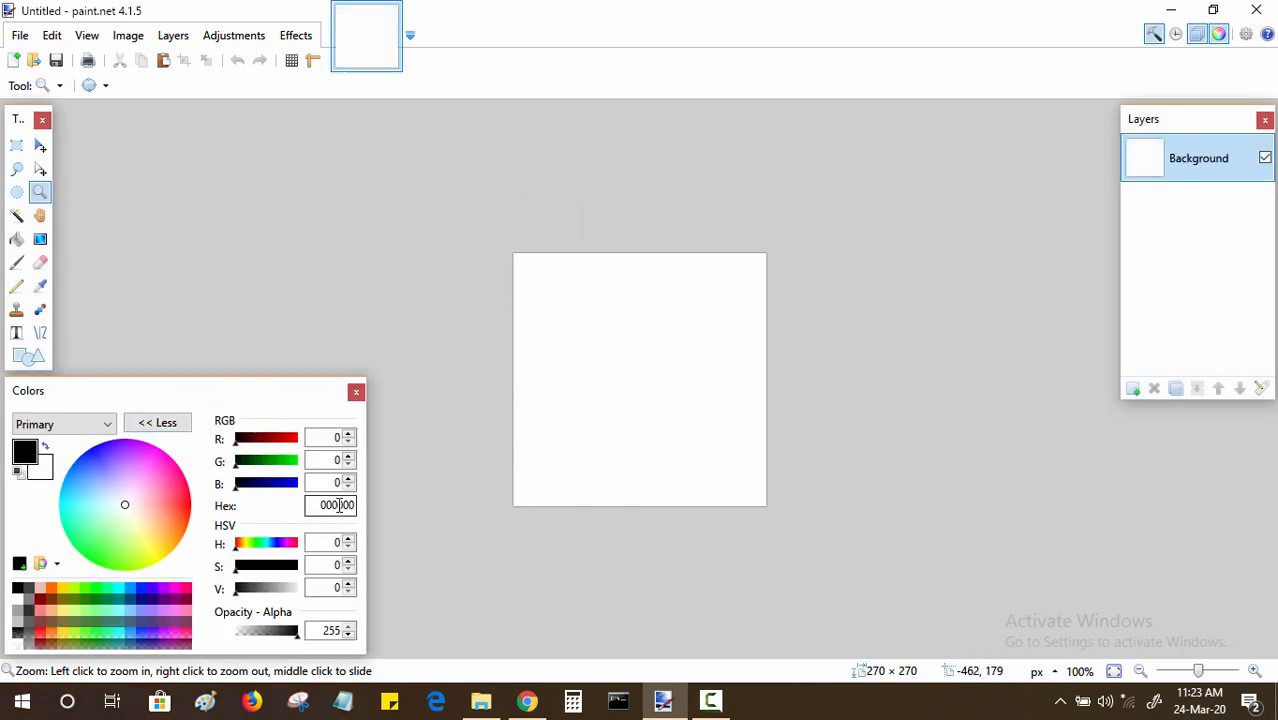
double_click(338, 505)
type("70")
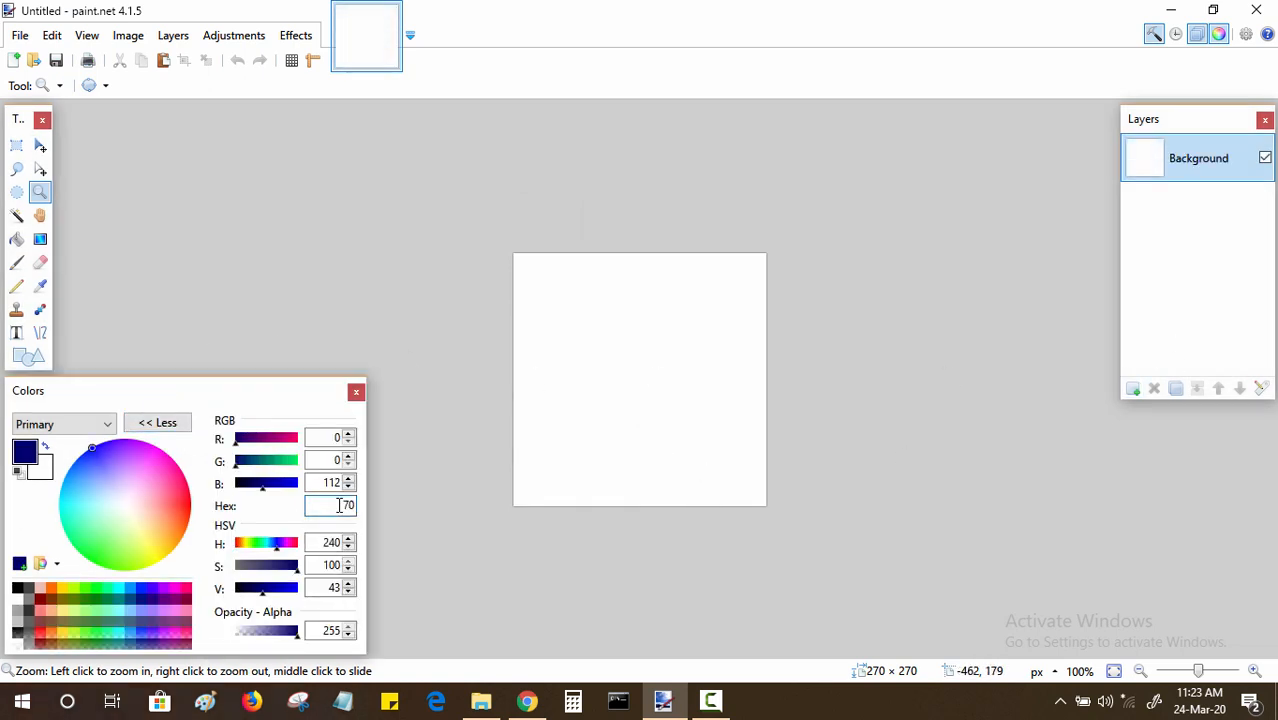
type("b68a")
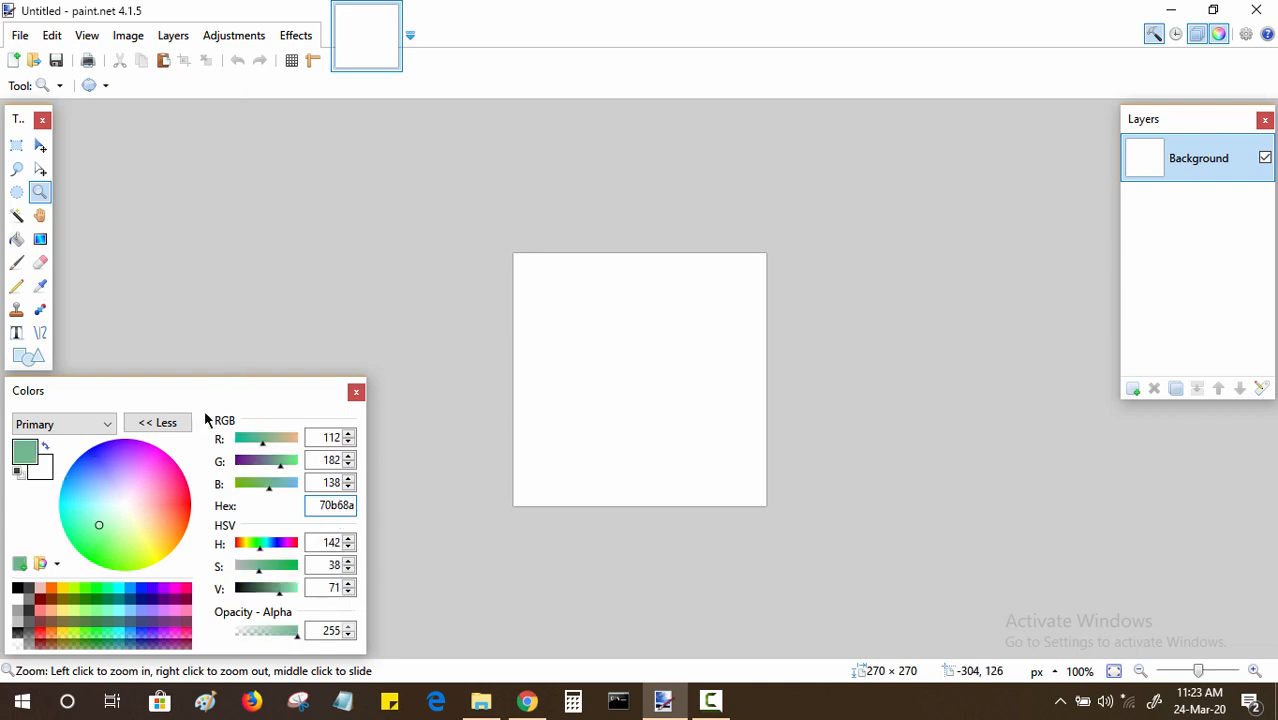
left_click(157, 422)
left_click(16, 239)
left_click(605, 400)
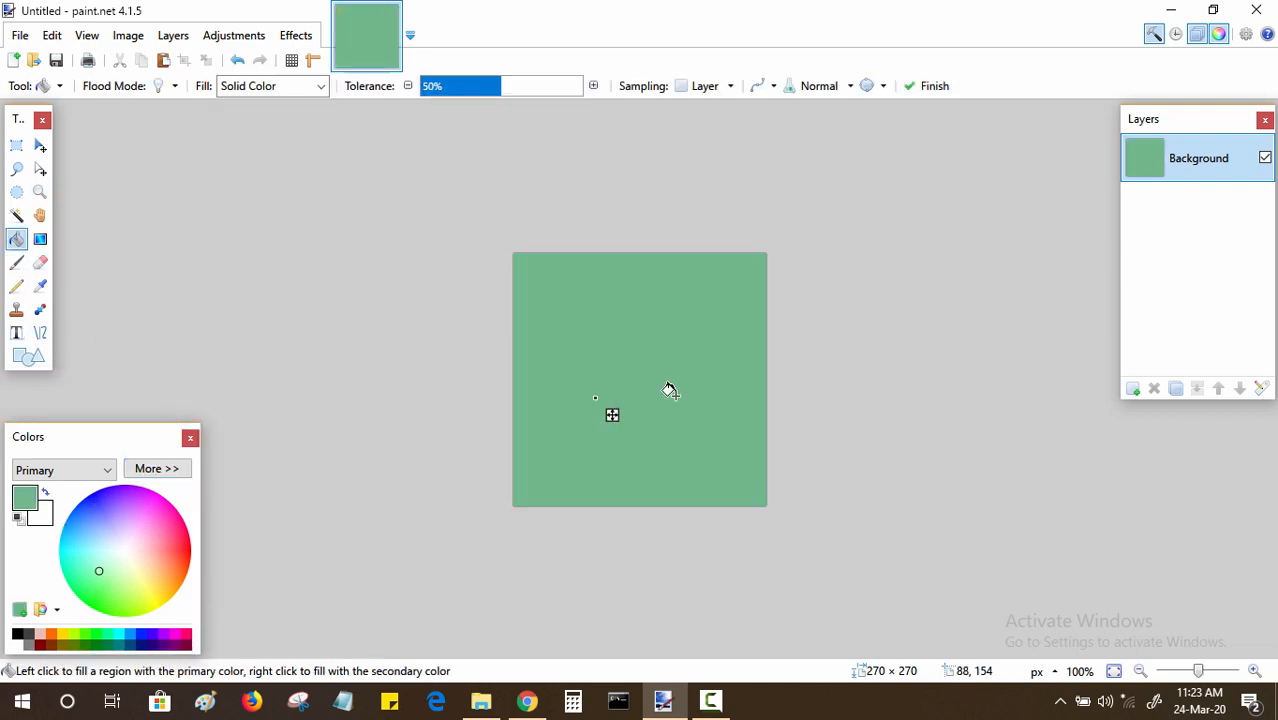
- Add a new layer above the background and make it the active layer
left_click(1133, 388)
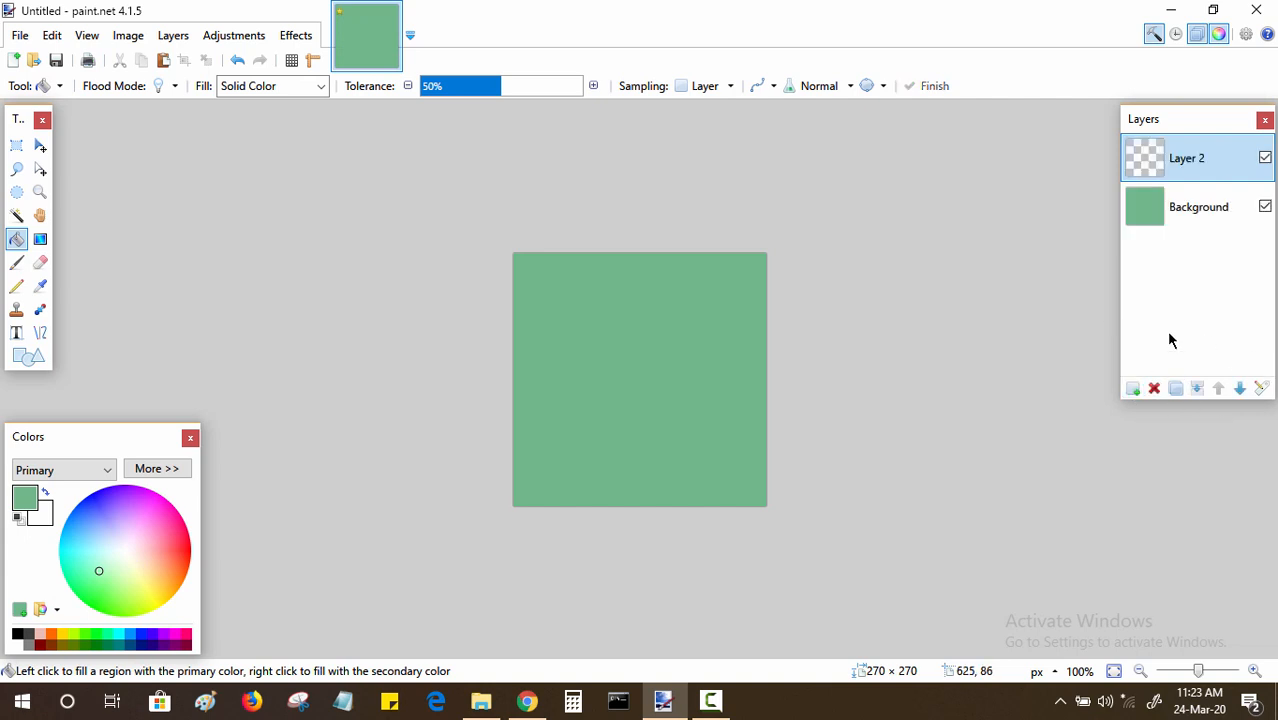
left_click(1201, 212)
left_click(1190, 172)
- Place a single black starting pixel on the new layer with the Pencil tool
key("p")
key("z")
left_click(660, 428)
left_click(658, 420)
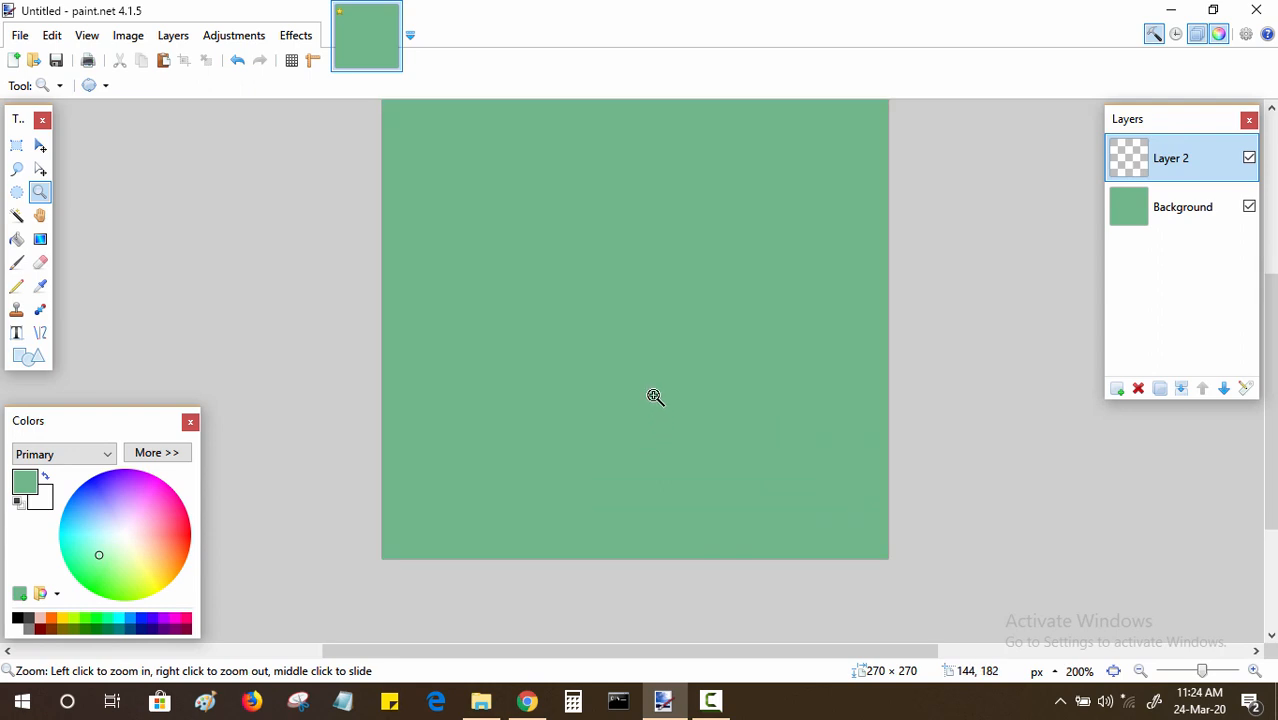
left_click(640, 400)
left_click(612, 408)
left_click_drag(541, 390, 692, 571)
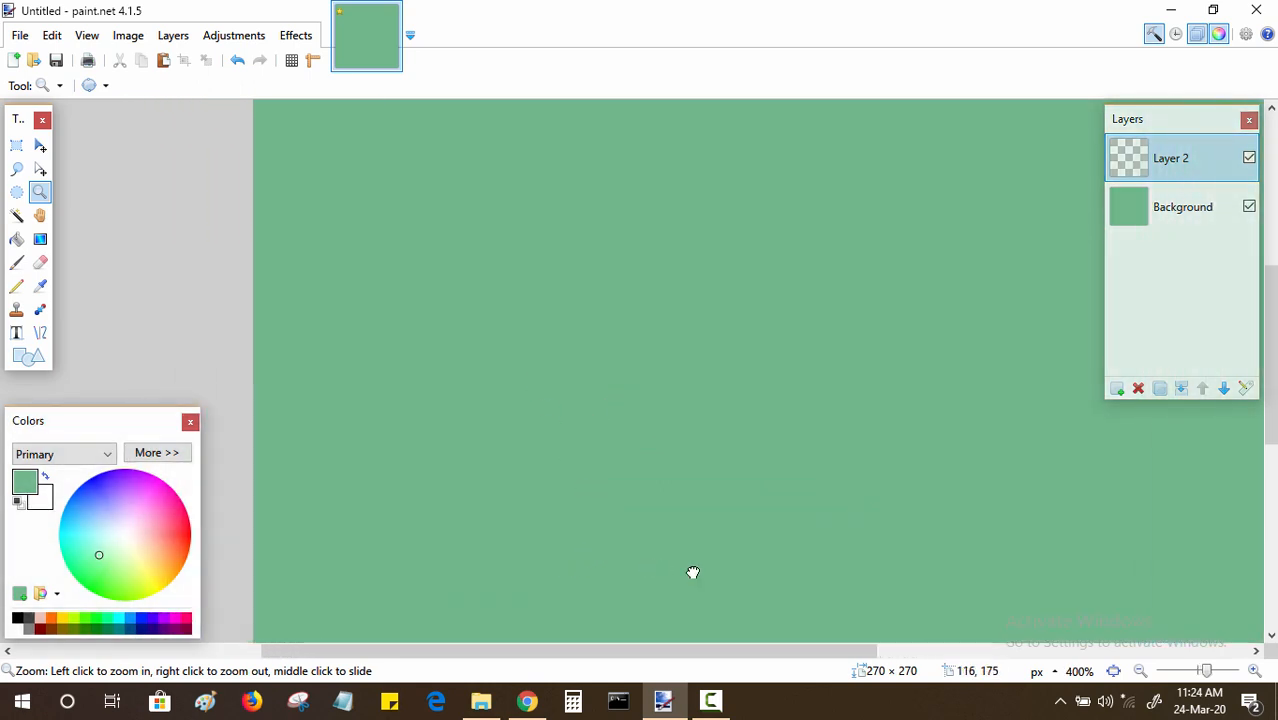
left_click(512, 469)
left_click_drag(542, 450, 437, 475)
left_click(17, 617)
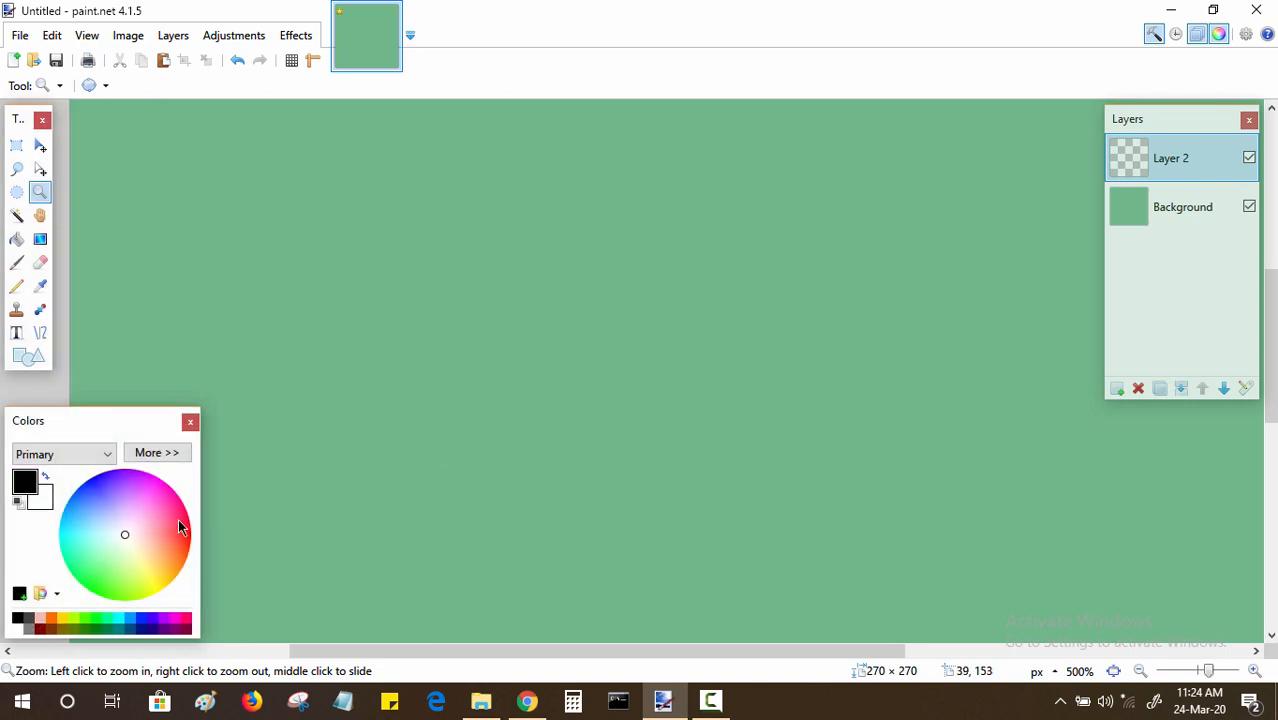
key("p")
- Draw the character's black outline from the starting pixel: a top edge 11 pixels wide and a left edge 8 pixels tall
key("z")
left_click(375, 383)
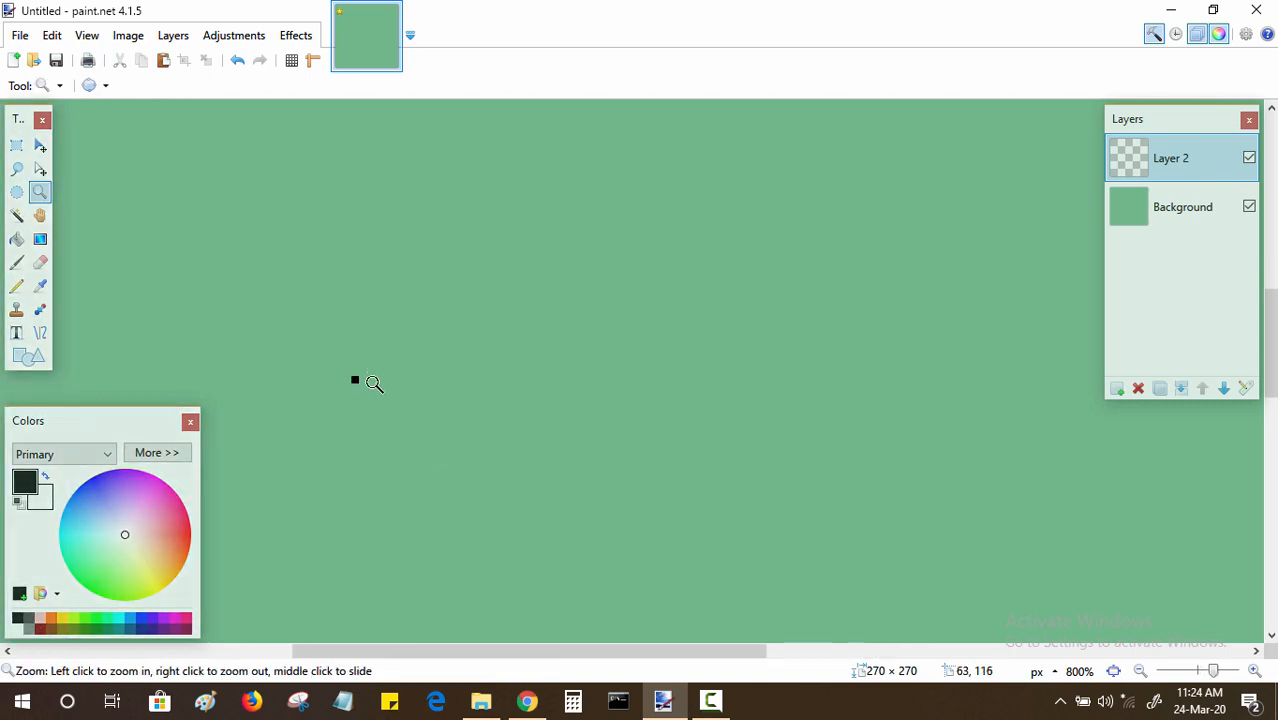
left_click(372, 388)
left_click(364, 396)
left_click(361, 390)
left_click(359, 385)
left_click(358, 382)
left_click(358, 381)
left_click(358, 381)
left_click(358, 381)
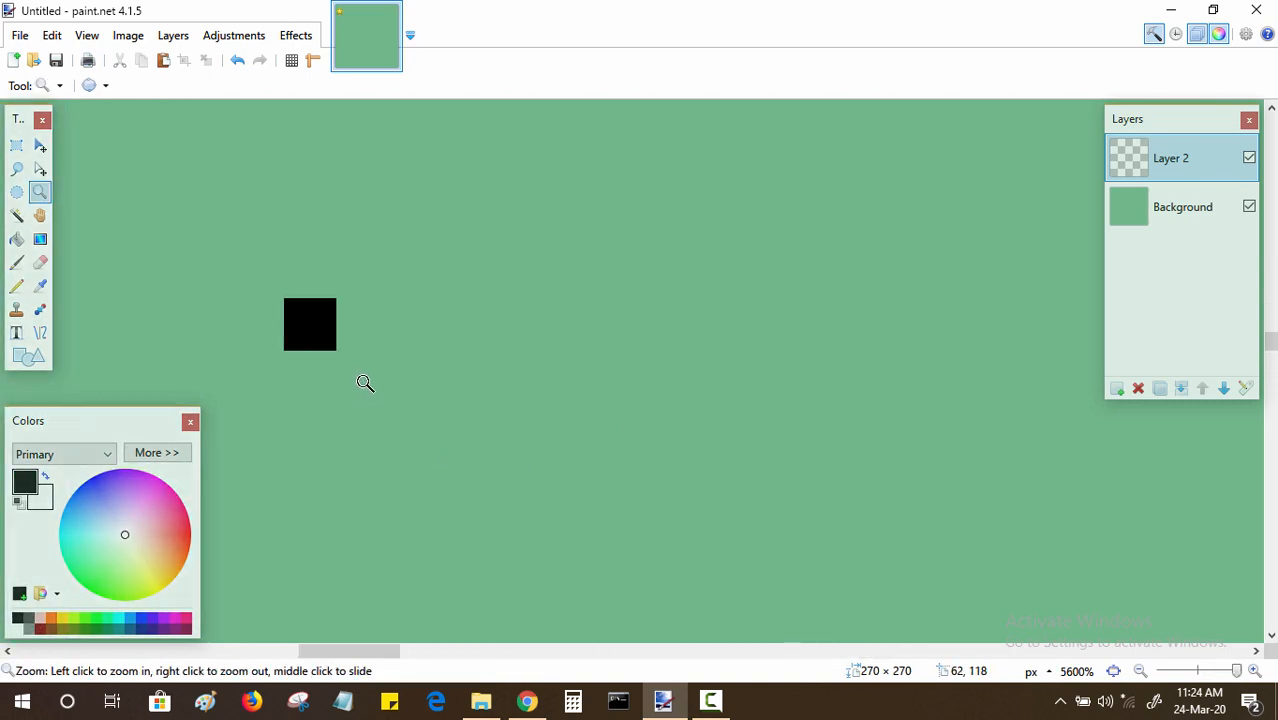
left_click(352, 405)
left_click_drag(356, 403, 451, 396)
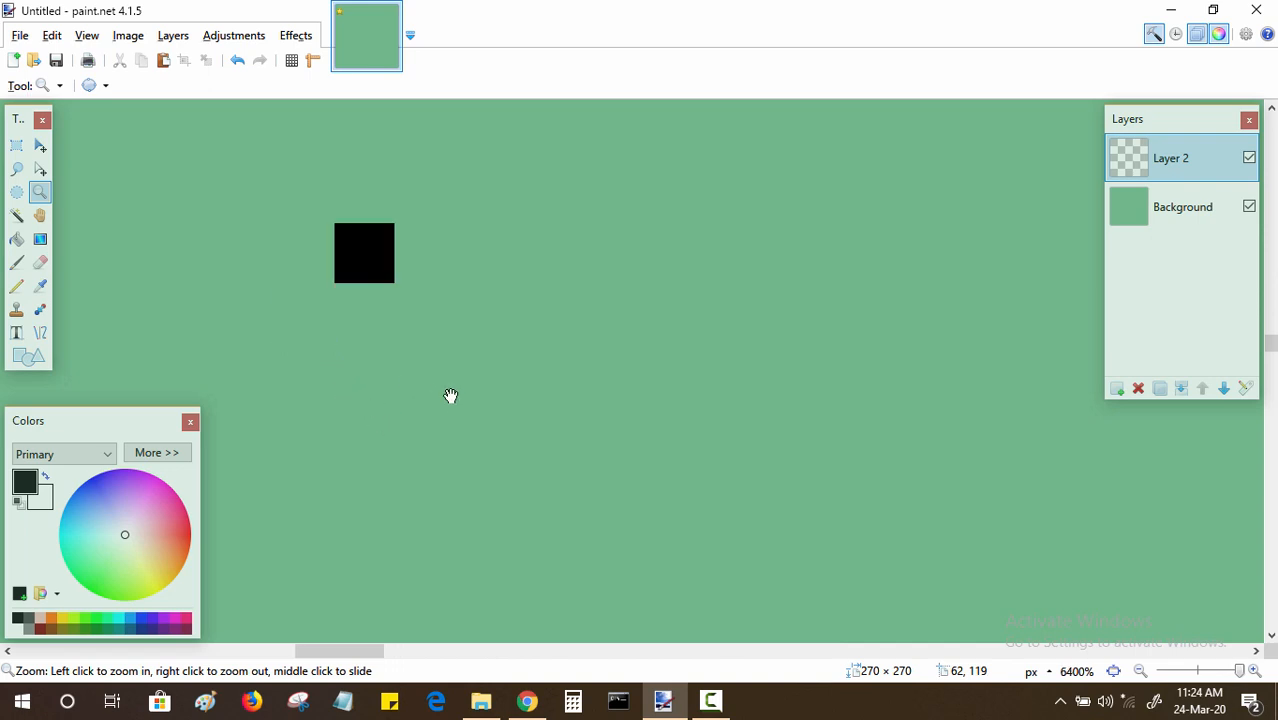
left_click(1140, 671)
left_click(1140, 671)
left_click_drag(709, 414, 585, 362)
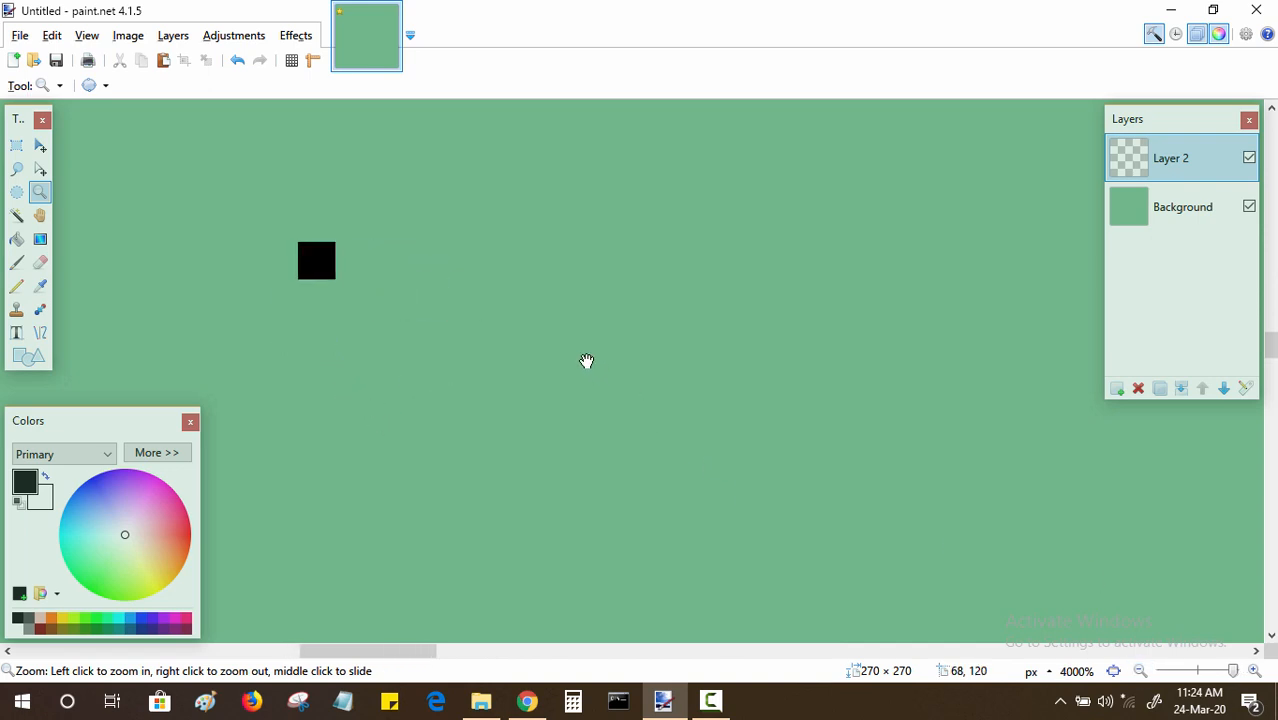
key("p")
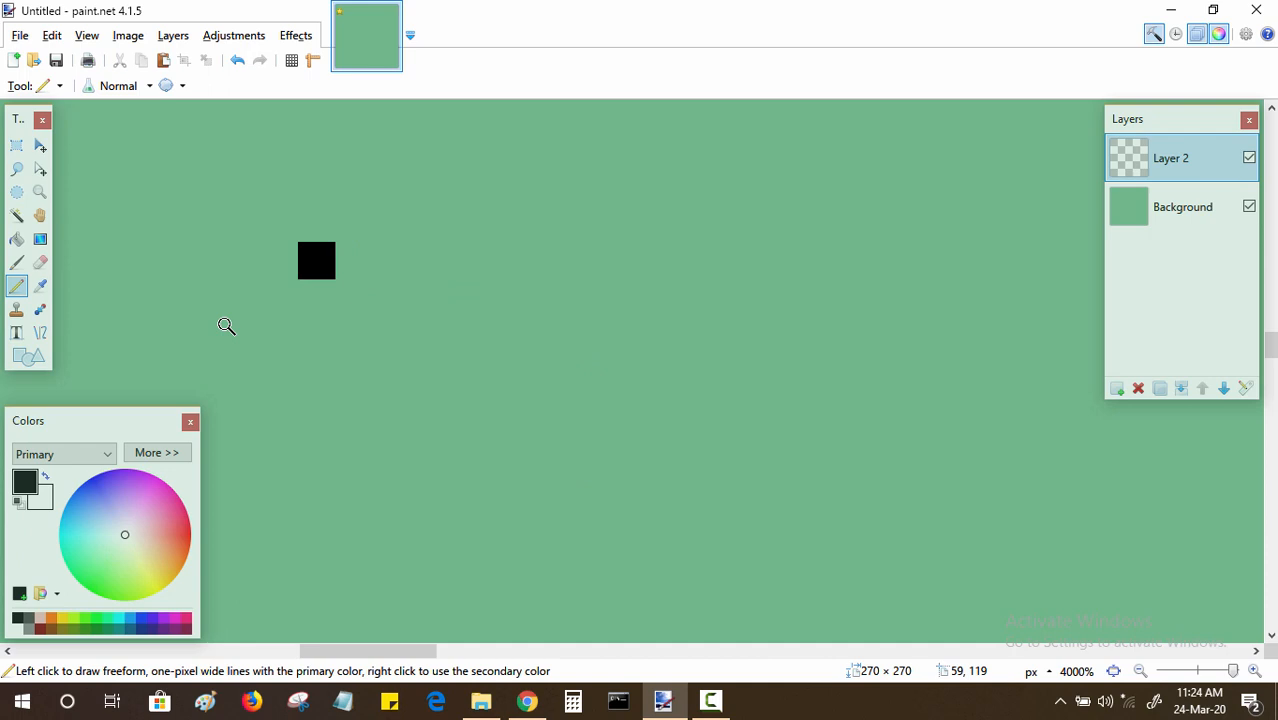
mouse_move(355, 275)
left_mouse_down()
mouse_move(383, 256)
mouse_move(706, 257)
left_mouse_up()
mouse_move(509, 348)
left_mouse_down()
mouse_move(546, 310)
mouse_move(534, 296)
left_mouse_up()
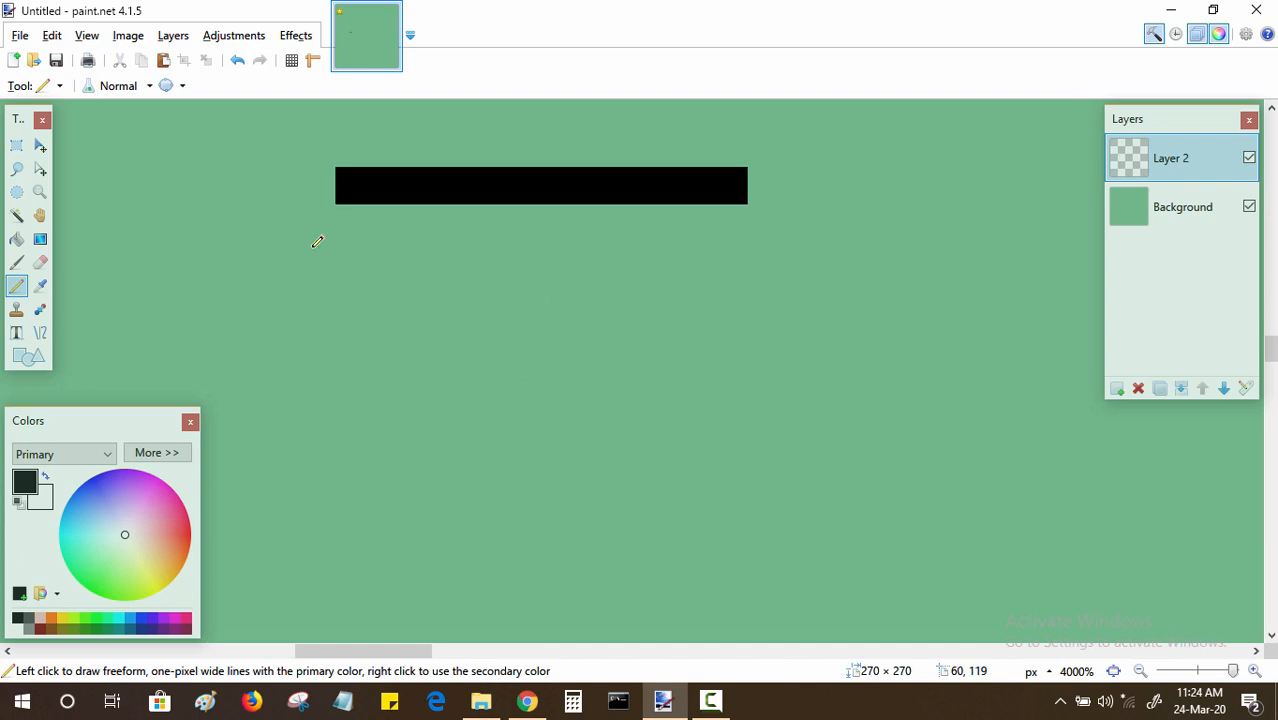
mouse_move(314, 240)
left_mouse_down()
mouse_move(321, 332)
mouse_move(304, 476)
left_mouse_up()
left_click_drag(467, 441, 466, 404)
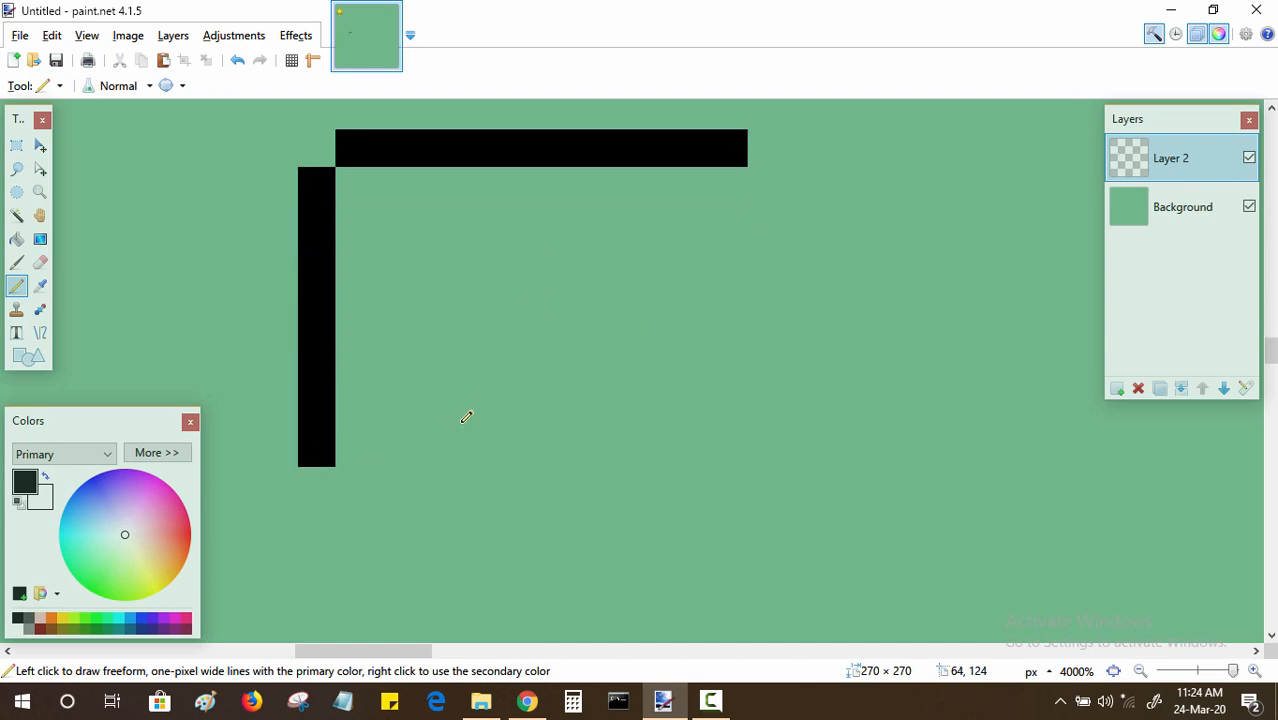
- Draw a one-pixel band in hex colour 58a896 along the inside of the black top and left edges
left_click(157, 453)
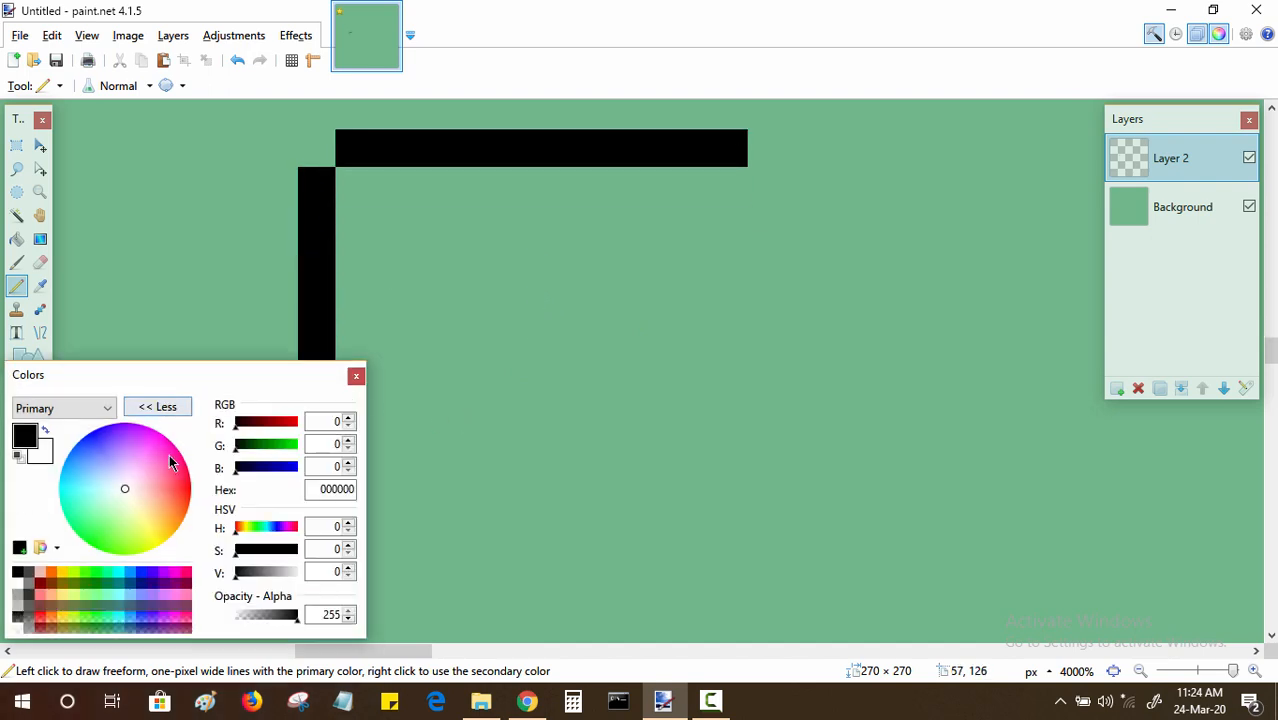
double_click(343, 488)
type("000058")
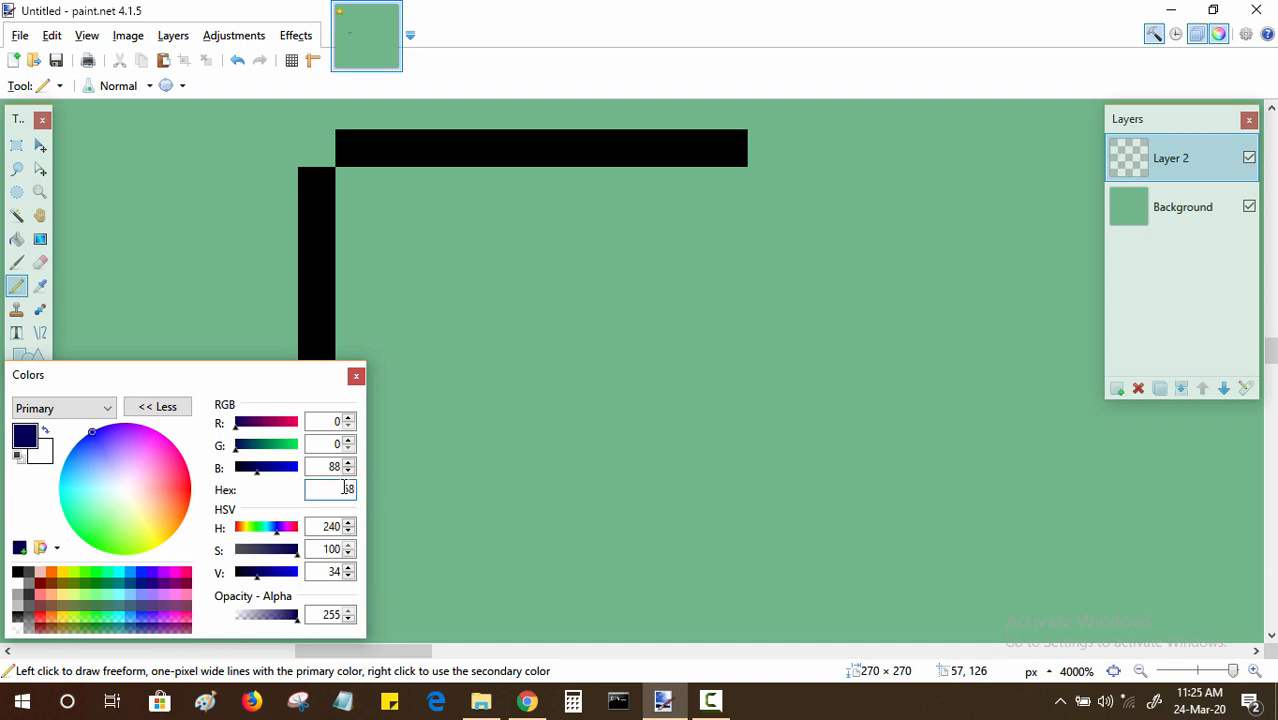
type("a896")
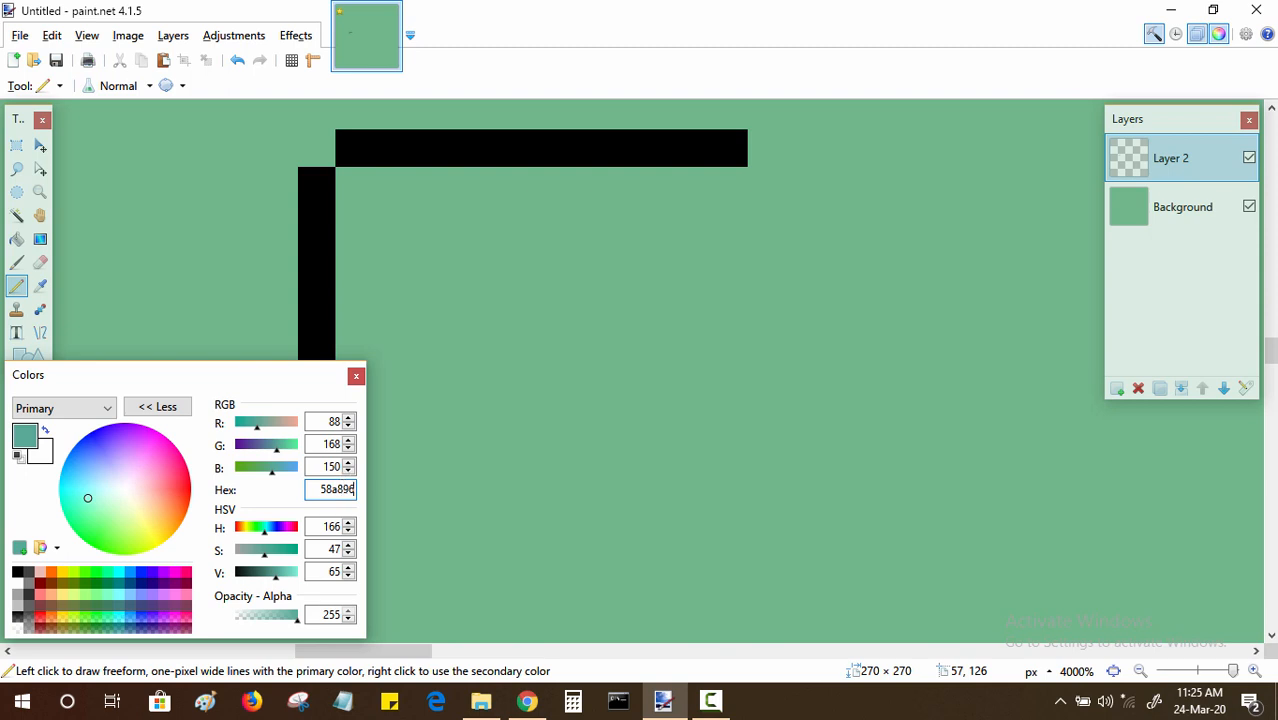
left_click(152, 410)
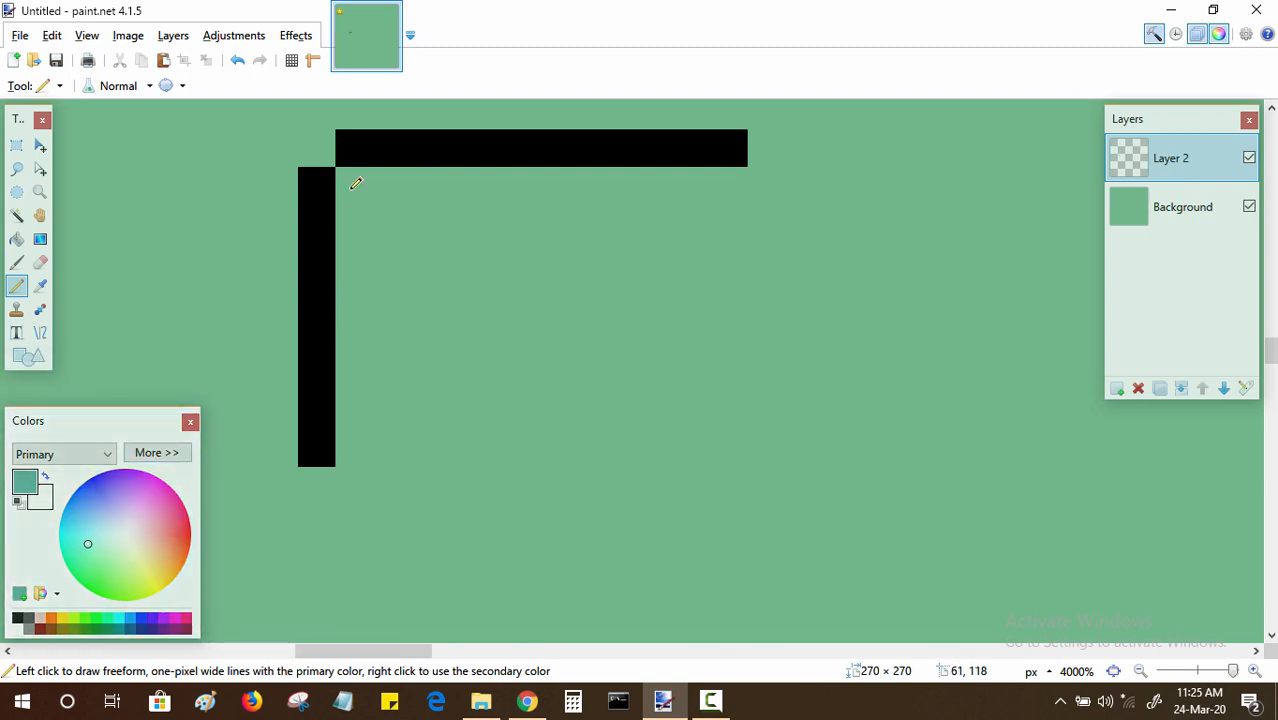
mouse_move(355, 184)
left_mouse_down()
mouse_move(346, 358)
mouse_move(366, 338)
left_mouse_up()
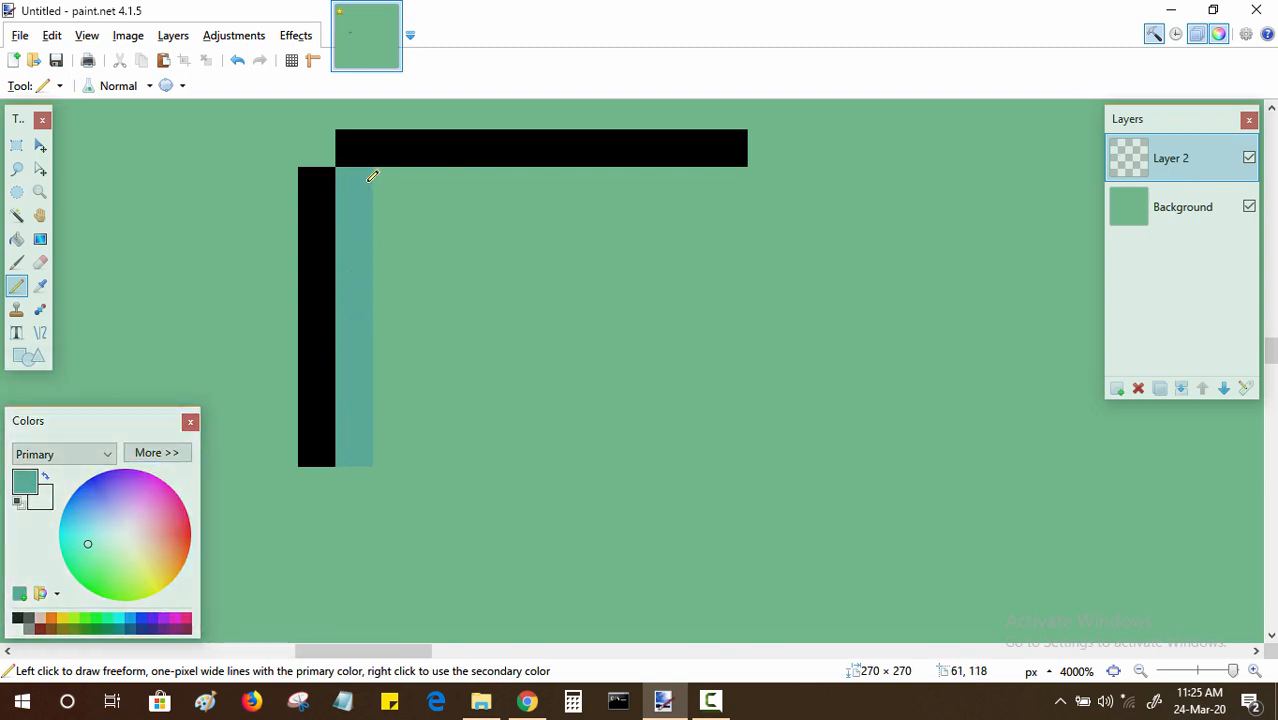
mouse_move(372, 177)
left_mouse_down()
mouse_move(716, 182)
mouse_move(706, 207)
left_mouse_up()
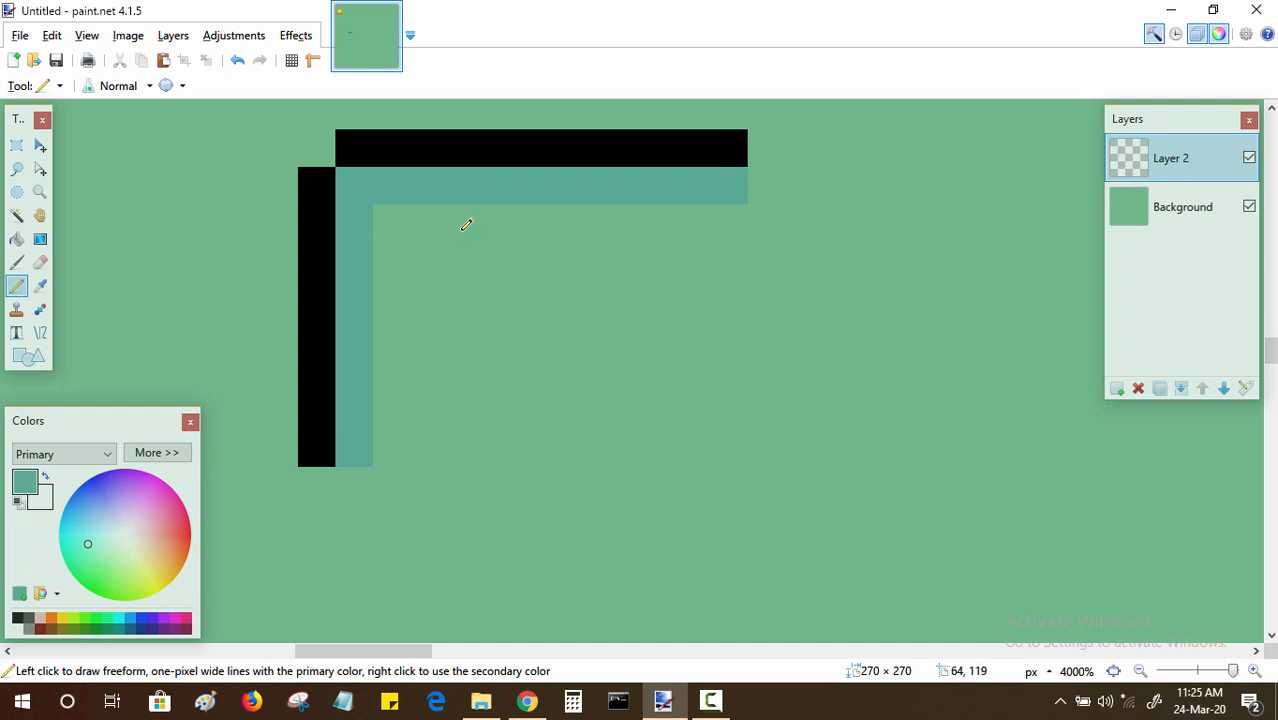
- Recolour the band inside the outline by drawing over it with hex colour 66c4af
left_click(160, 453)
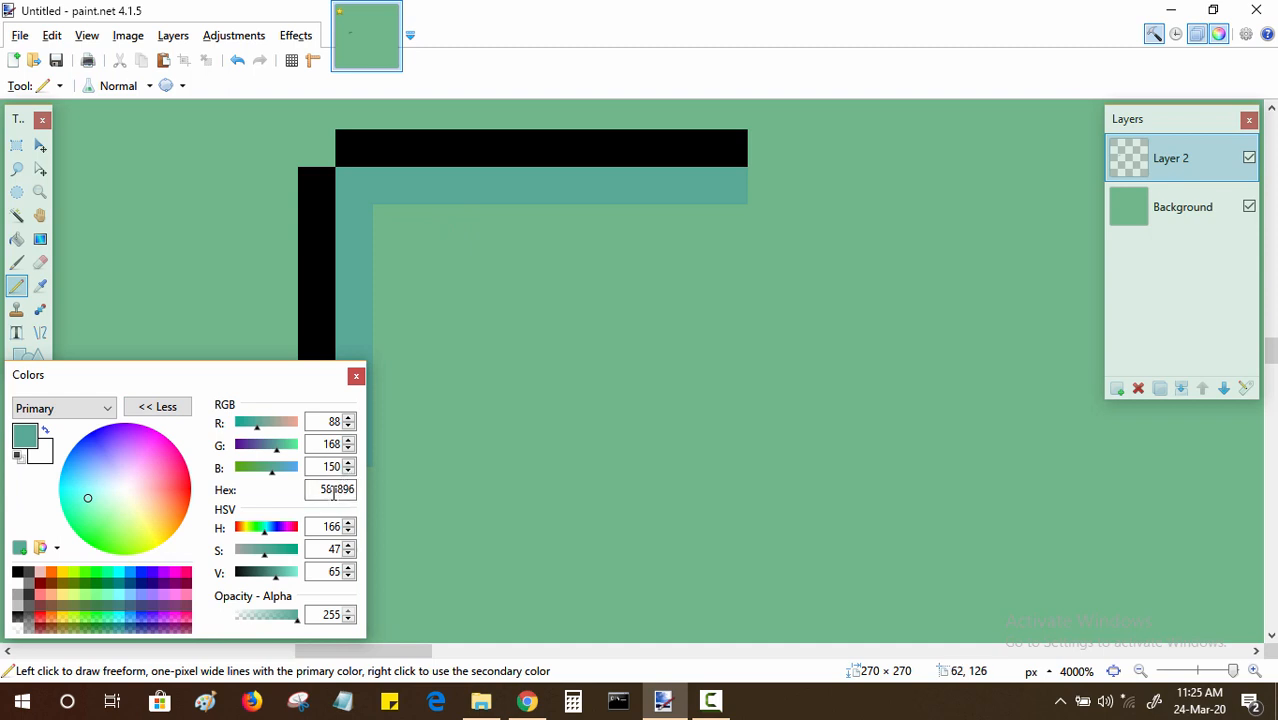
double_click(334, 490)
type("0066c4")
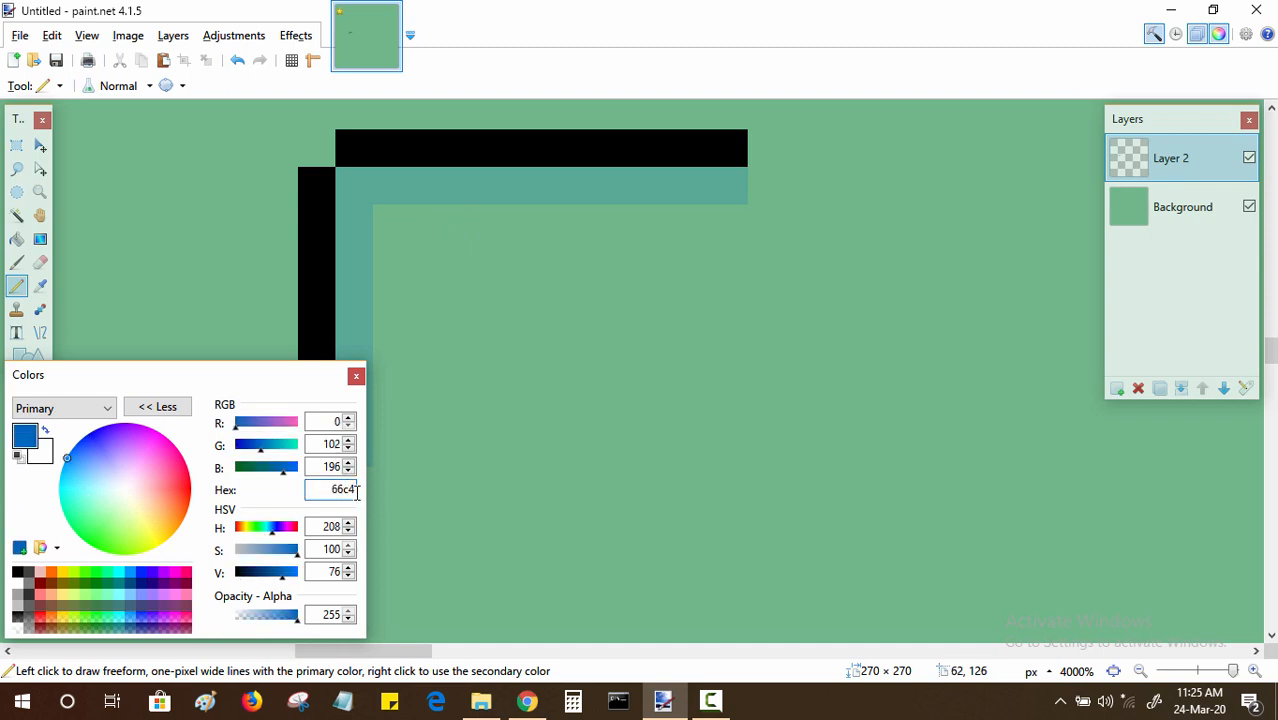
type("af")
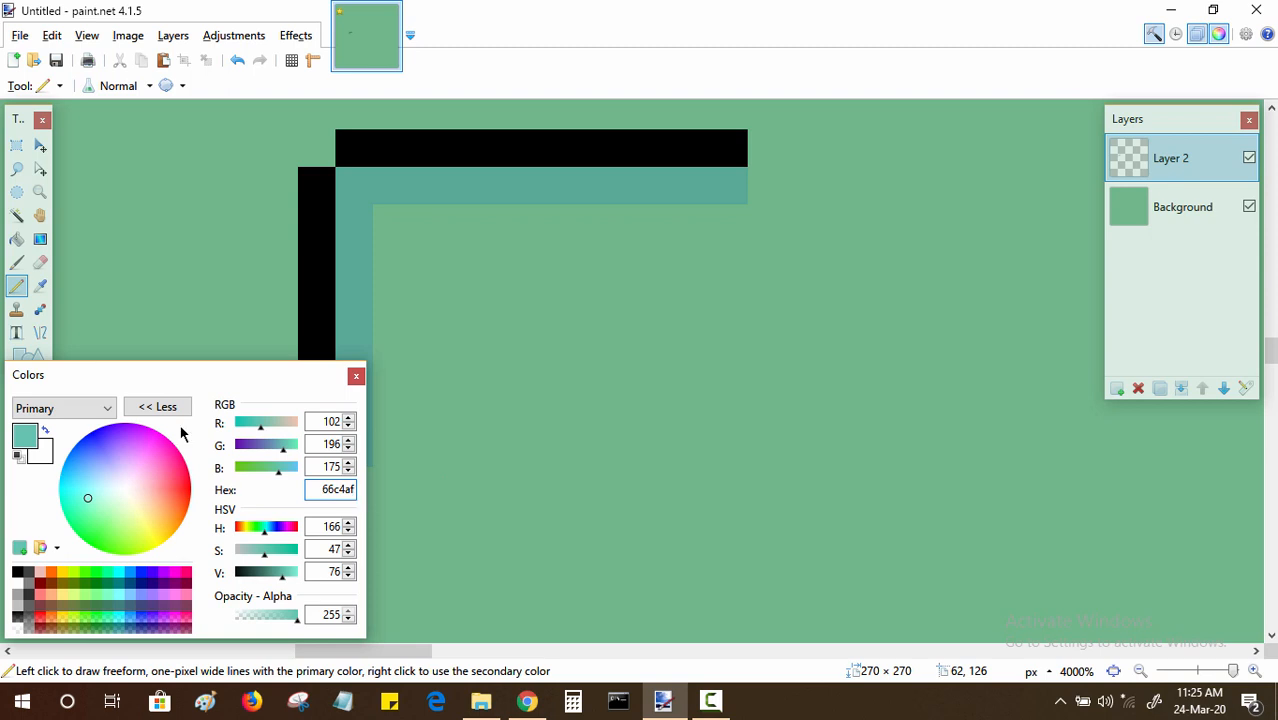
mouse_move(345, 186)
left_mouse_down()
mouse_move(633, 186)
mouse_move(483, 197)
mouse_move(355, 264)
mouse_move(347, 340)
mouse_move(370, 462)
left_mouse_up()
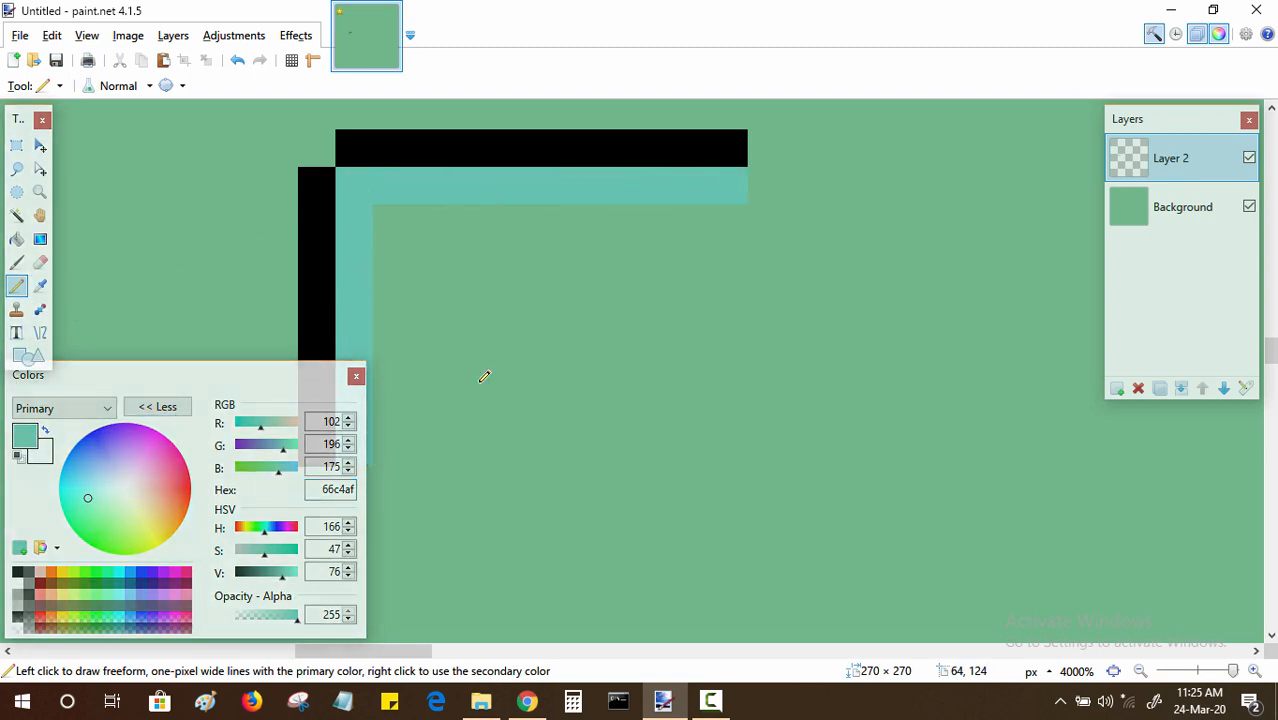
- Start the face in hex colour d6edde, surrounding one empty eye pixel and running down beside the teal left band
double_click(336, 489)
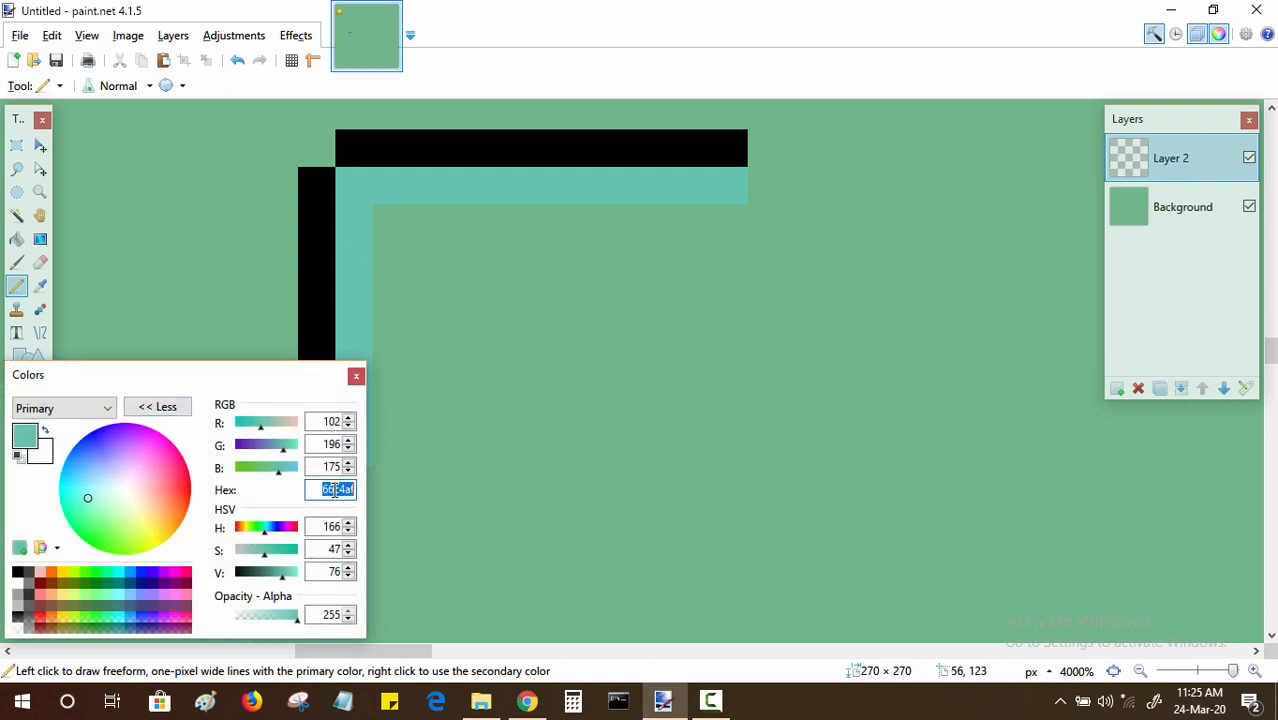
type("0d6edde")
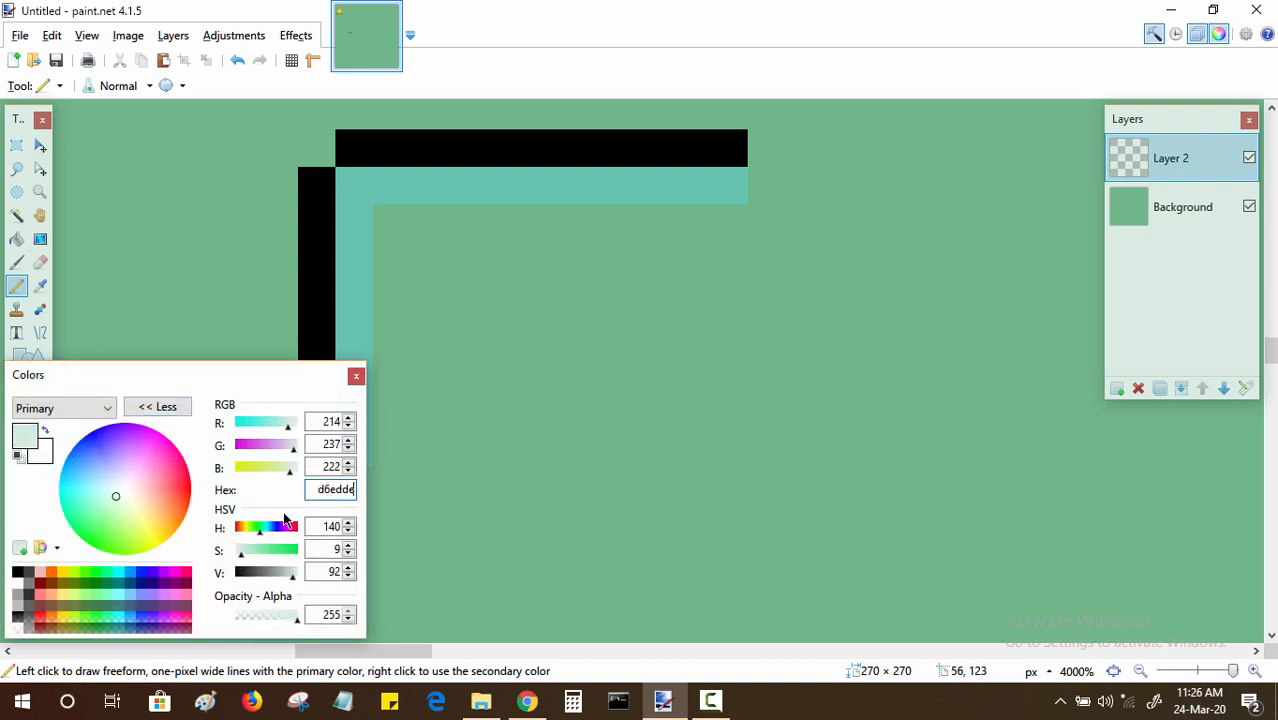
left_click(186, 410)
left_click_drag(388, 212, 391, 284)
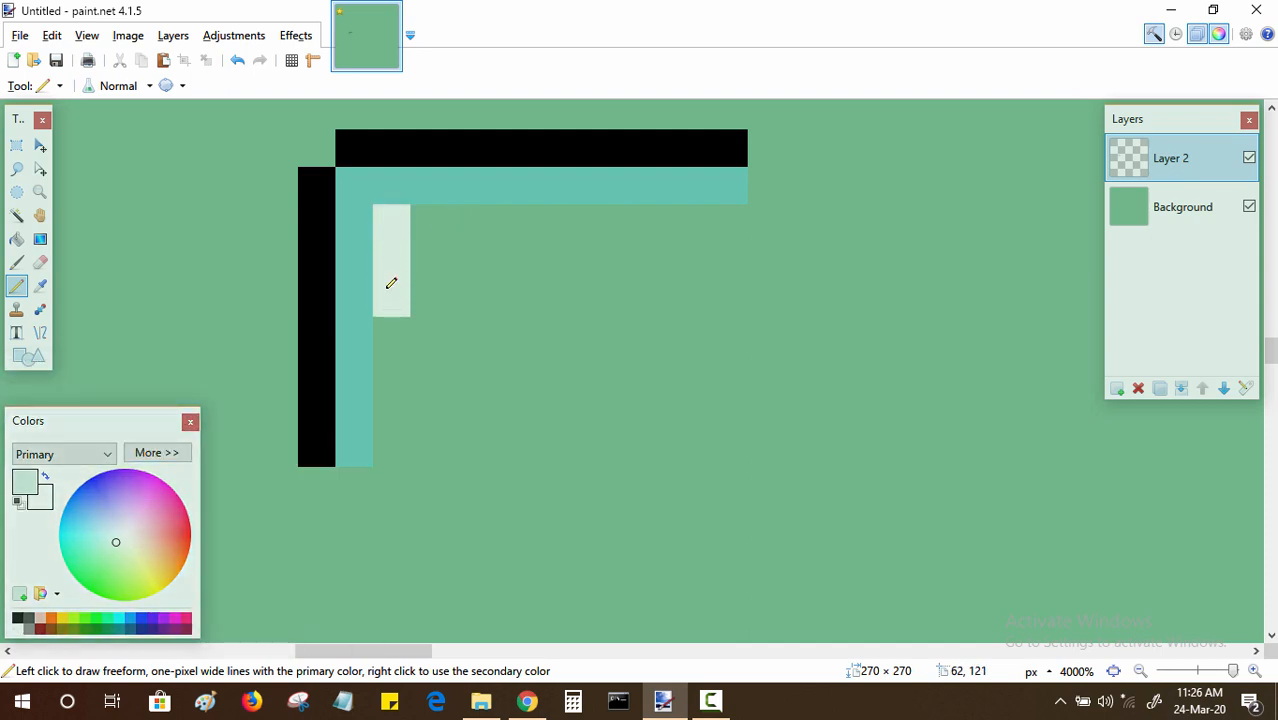
mouse_move(425, 219)
left_mouse_down()
mouse_move(428, 251)
mouse_move(444, 251)
mouse_move(460, 222)
mouse_move(458, 247)
mouse_move(484, 246)
mouse_move(474, 322)
left_mouse_up()
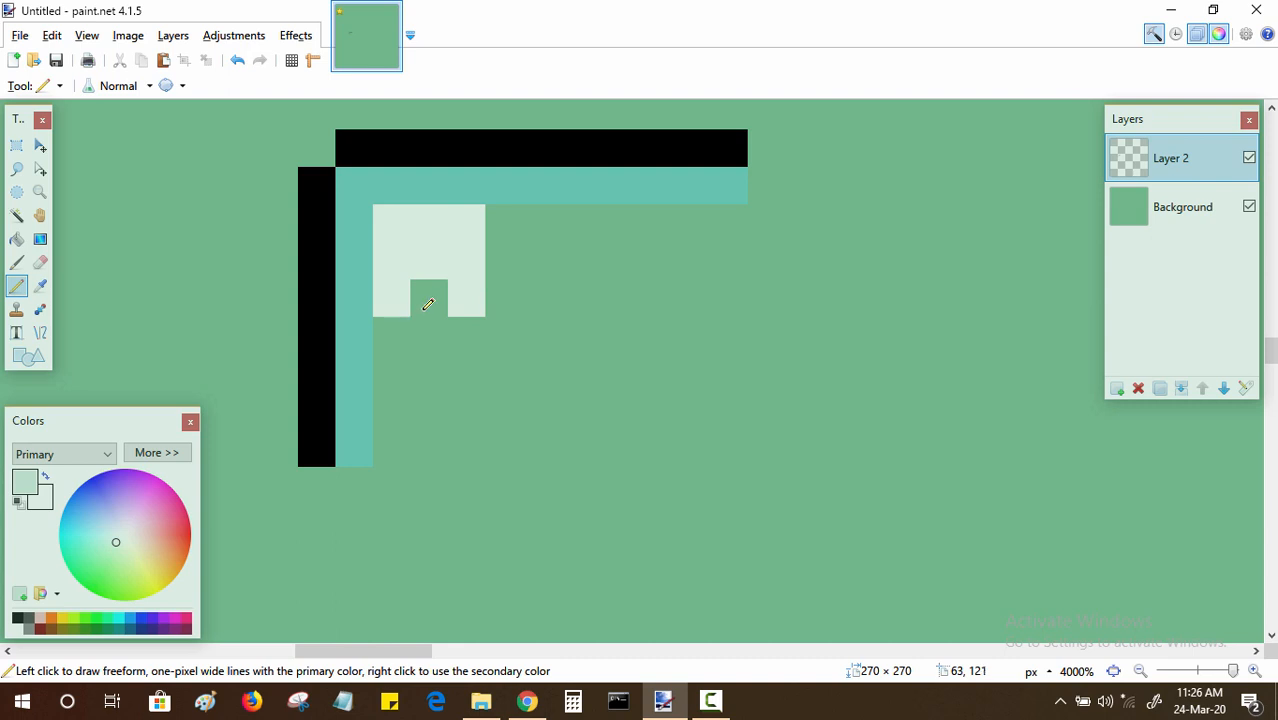
left_click_drag(392, 335, 505, 340)
left_click_drag(383, 357, 395, 448)
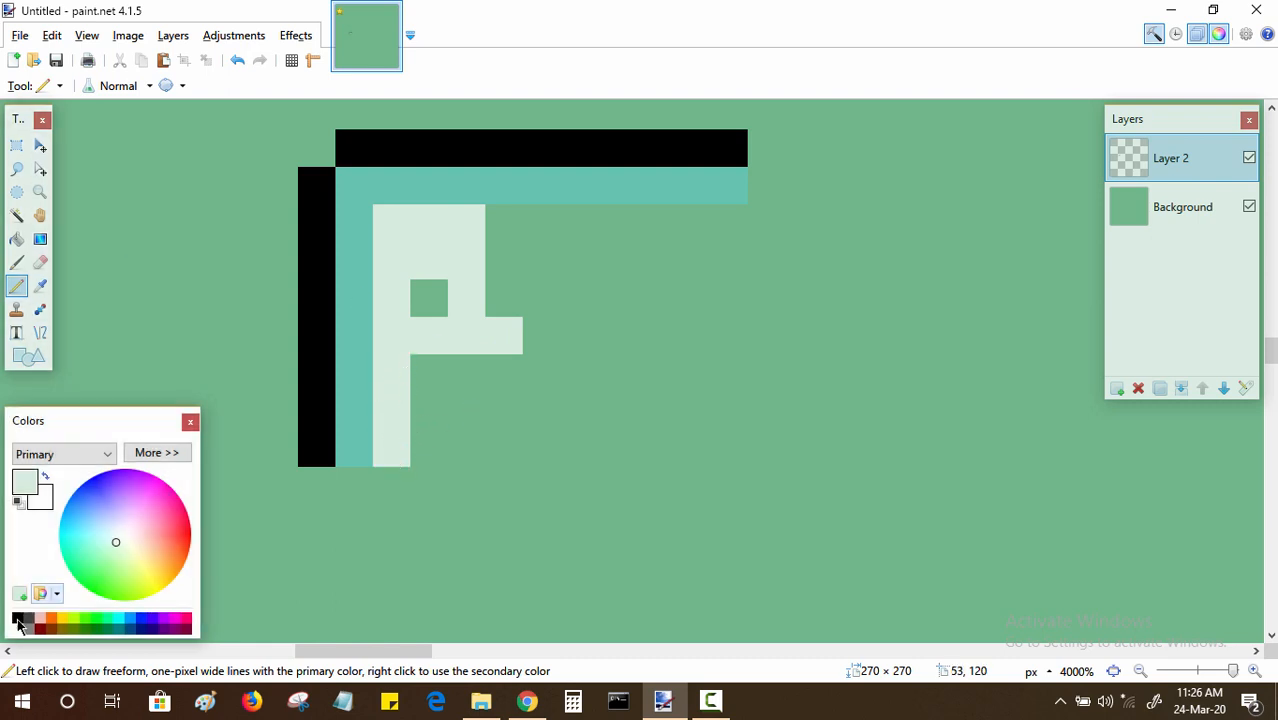
- Draw the black facial features: two one-pixel eyes and a mouth four pixels wide between them, one row lower
left_click(429, 298)
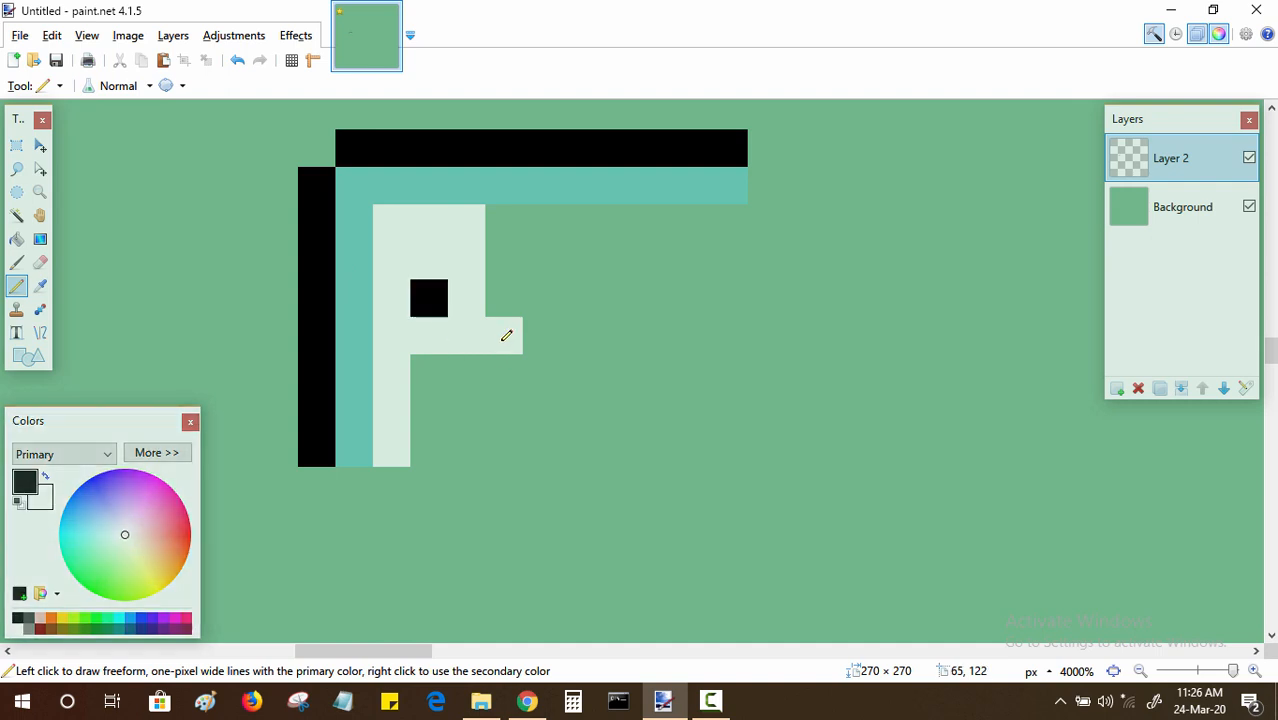
left_click_drag(506, 336, 625, 330)
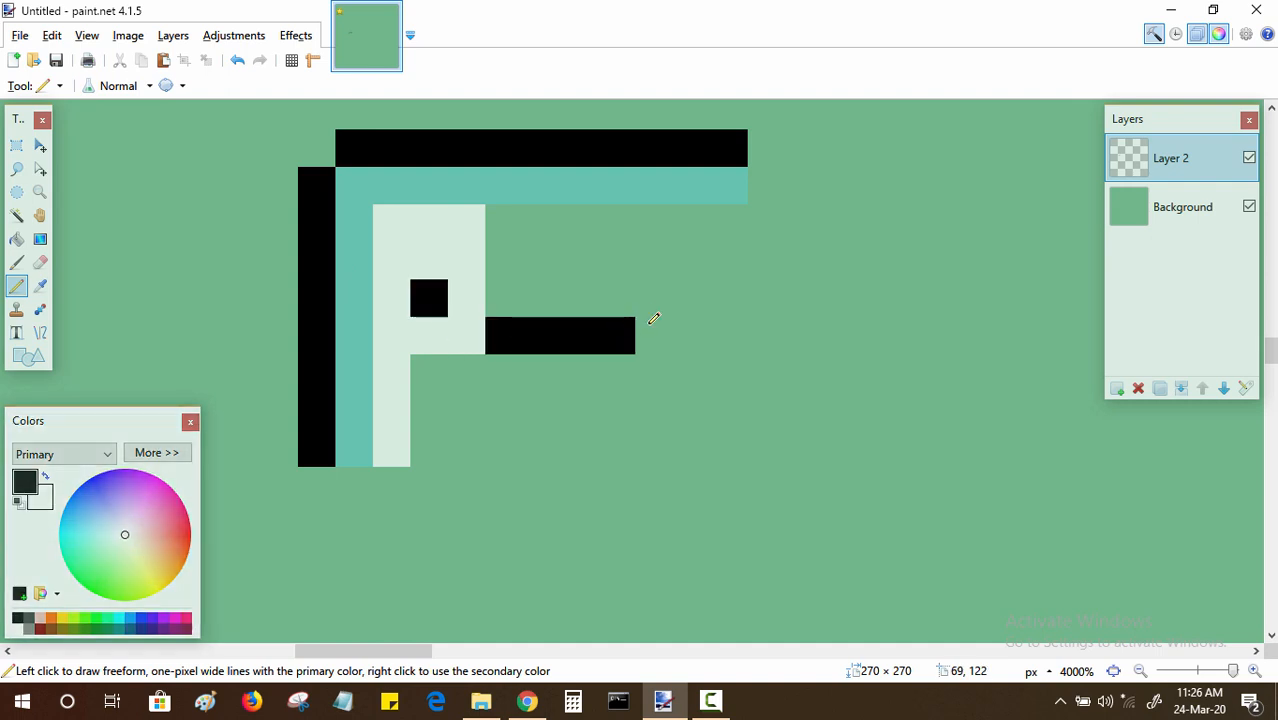
left_click(686, 285)
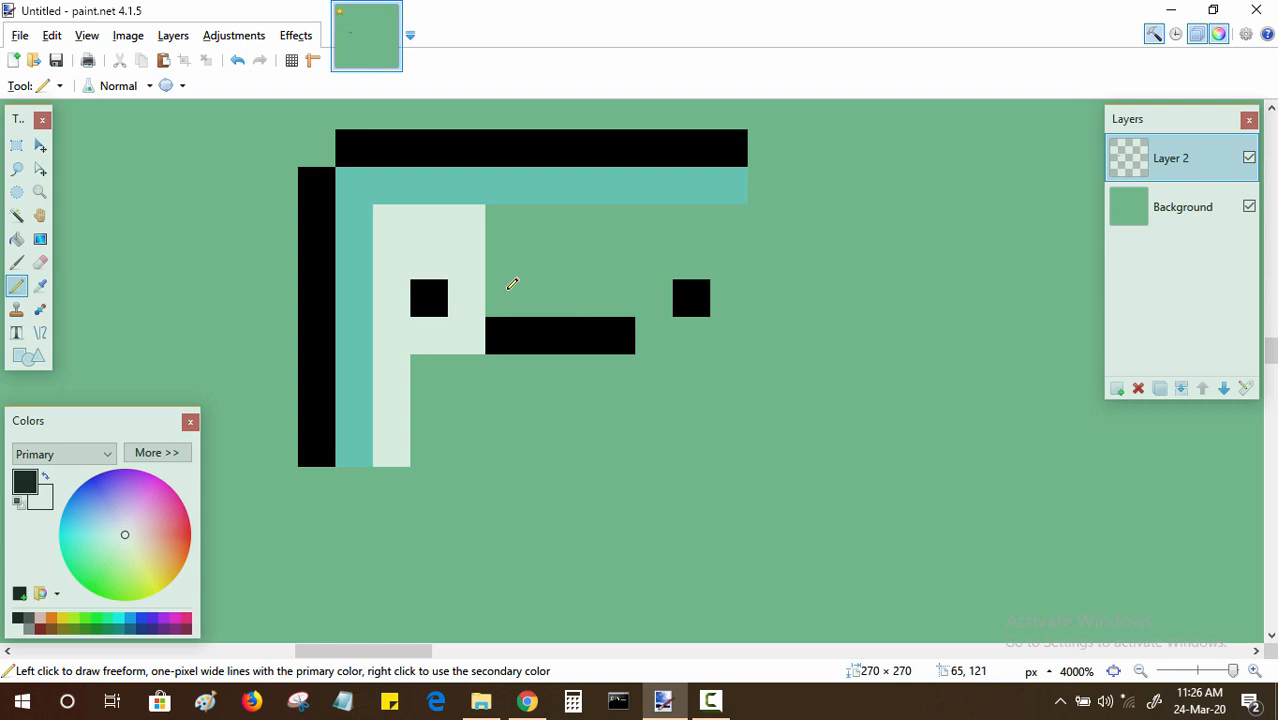
key("k")
key("p")
left_click_drag(500, 222, 590, 222)
- Fill the rest of the face around the eyes and mouth with the sampled light face colour, down to two rows below the mouth
key("k")
left_click(458, 247)
key("p")
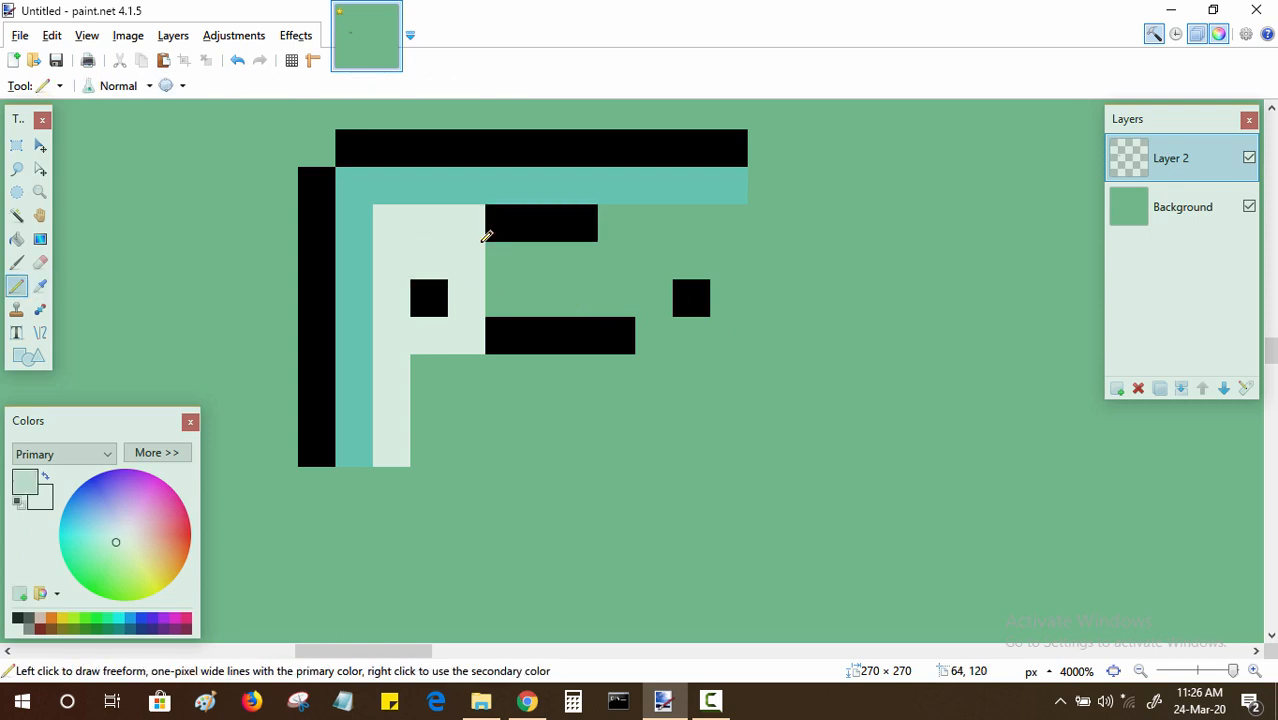
mouse_move(488, 226)
left_mouse_down()
mouse_move(629, 224)
mouse_move(732, 247)
mouse_move(739, 348)
mouse_move(610, 254)
mouse_move(496, 282)
mouse_move(645, 289)
mouse_move(693, 325)
mouse_move(565, 380)
mouse_move(430, 400)
mouse_move(680, 414)
mouse_move(564, 440)
left_mouse_up()
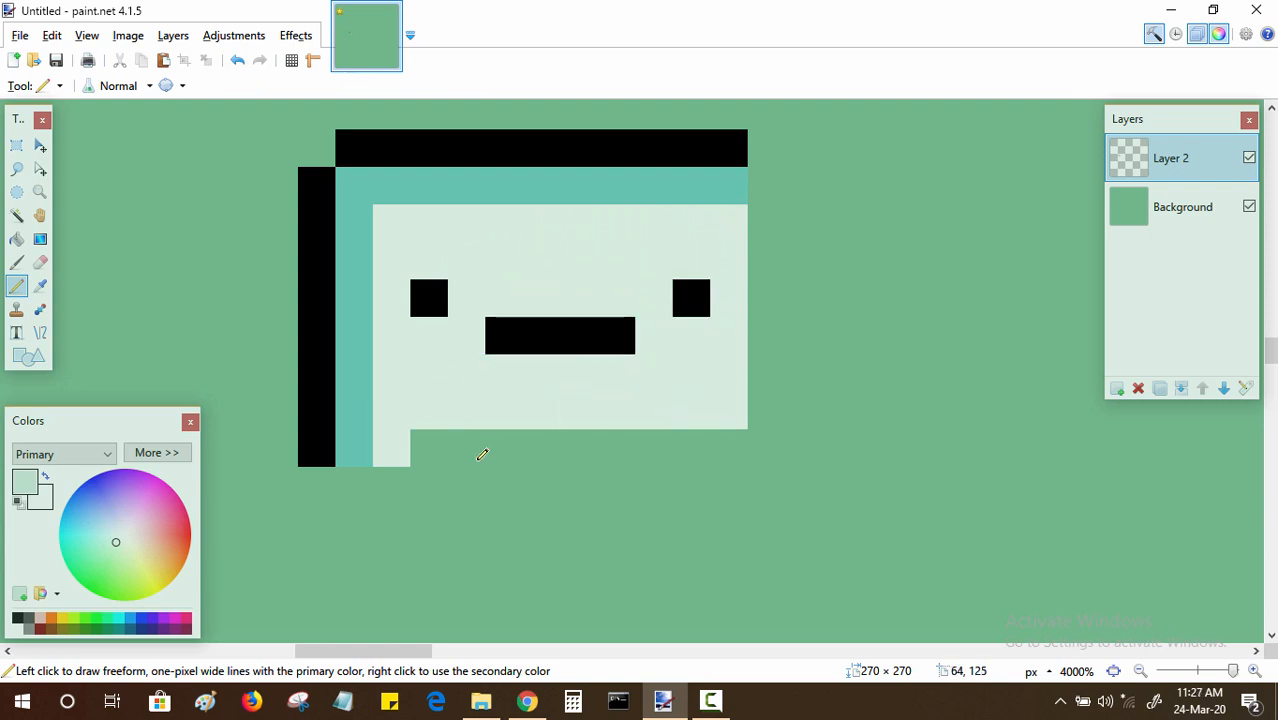
- Draw a one-pixel band along the lower and right edges of the face, using the teal sampled from the existing band
key("k")
left_click(354, 442)
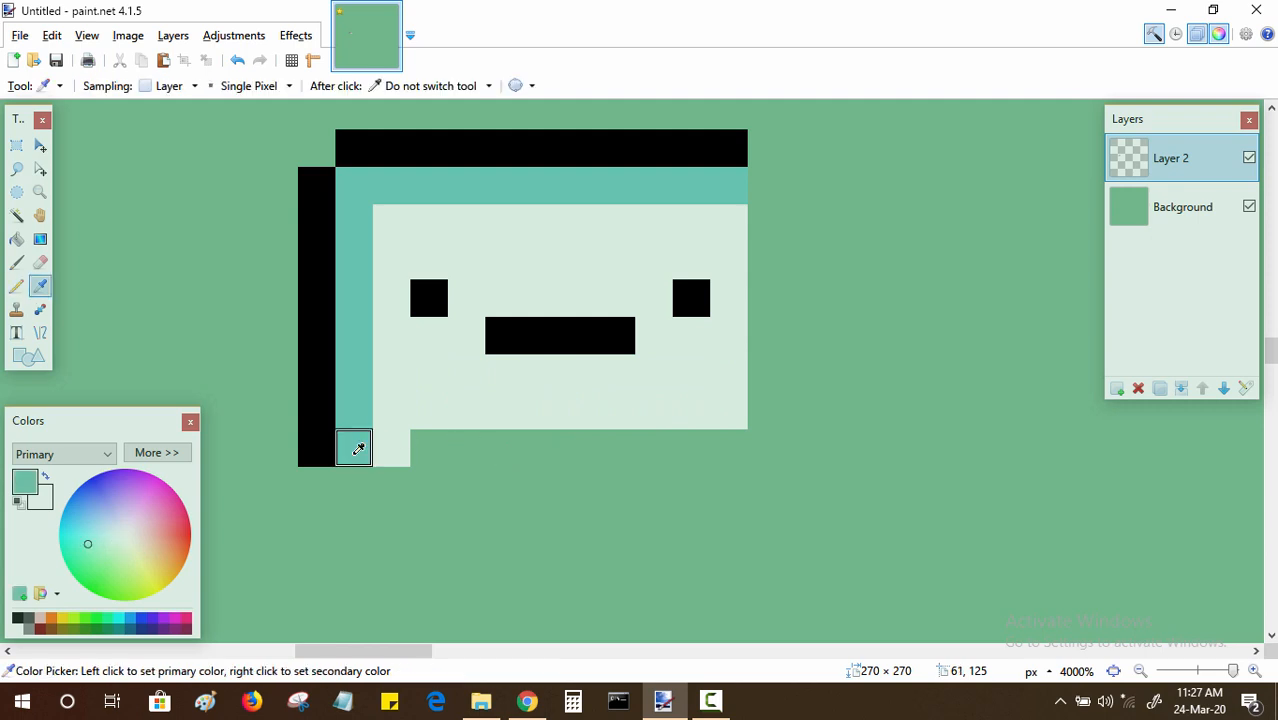
key("p")
left_click_drag(385, 448, 775, 448)
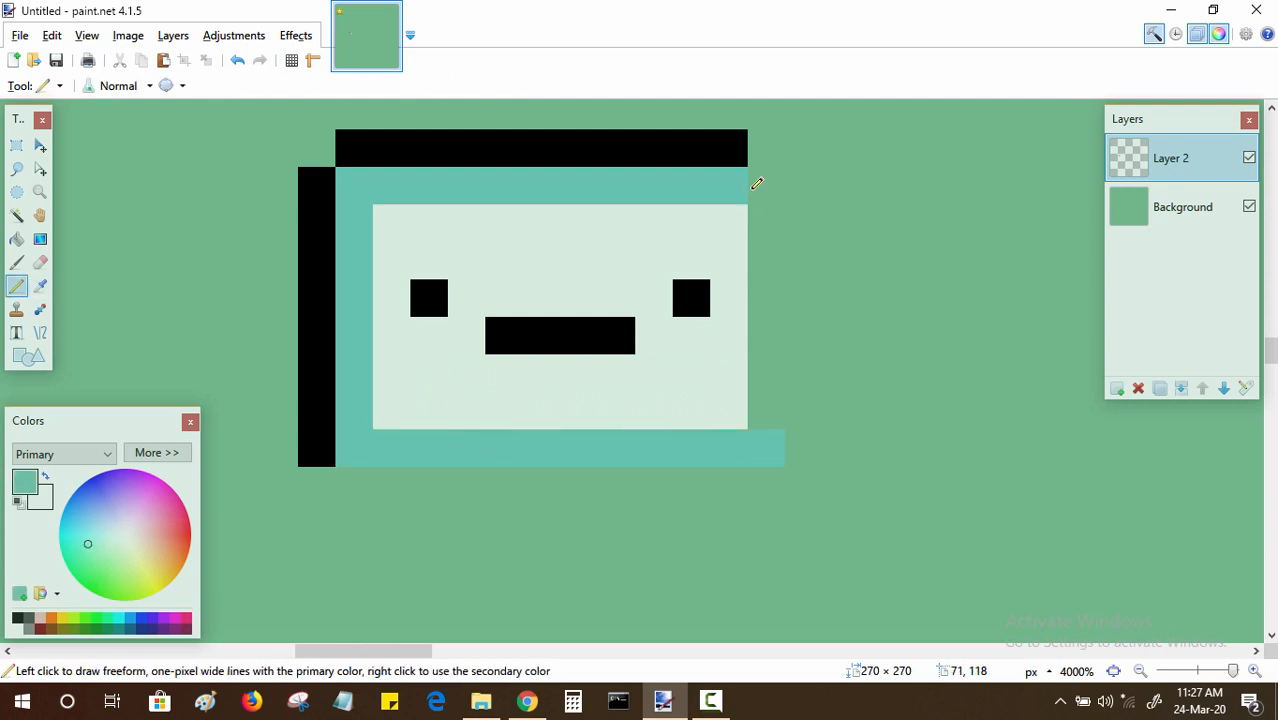
mouse_move(757, 183)
left_mouse_down()
mouse_move(775, 262)
mouse_move(778, 412)
left_mouse_up()
scroll(550, 517, "down", 1)
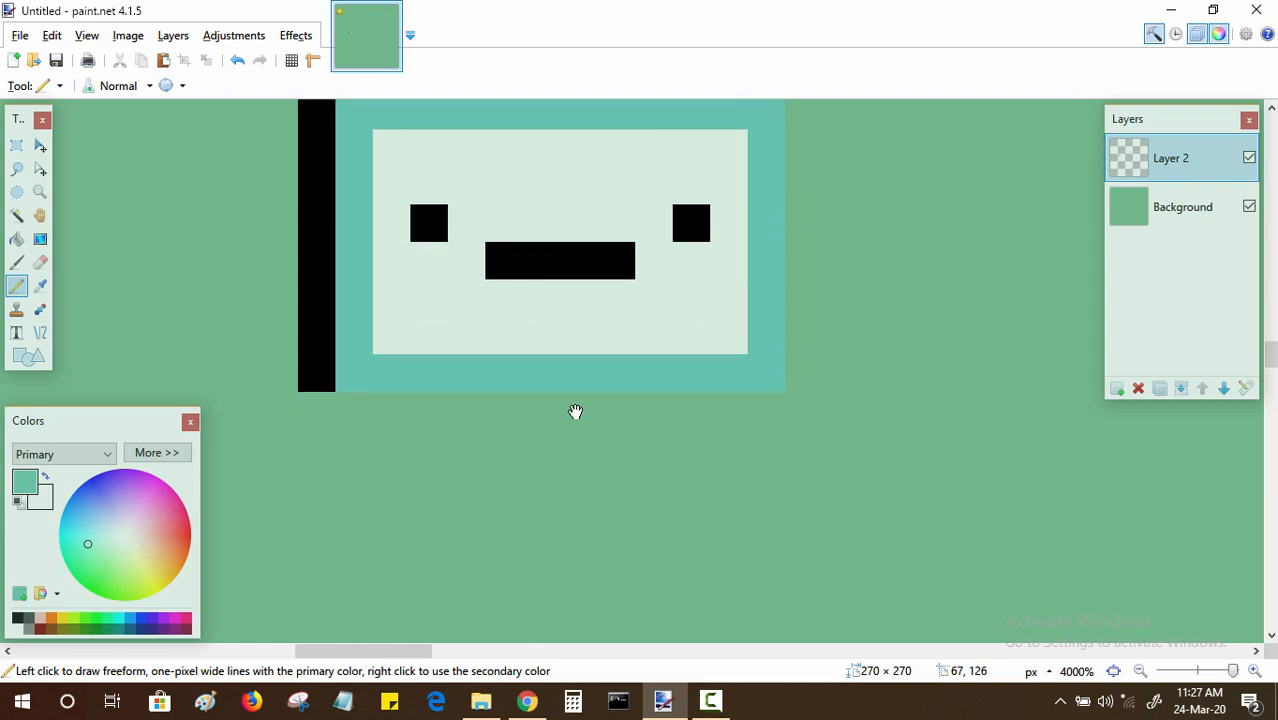
scroll(576, 420, "up", 1)
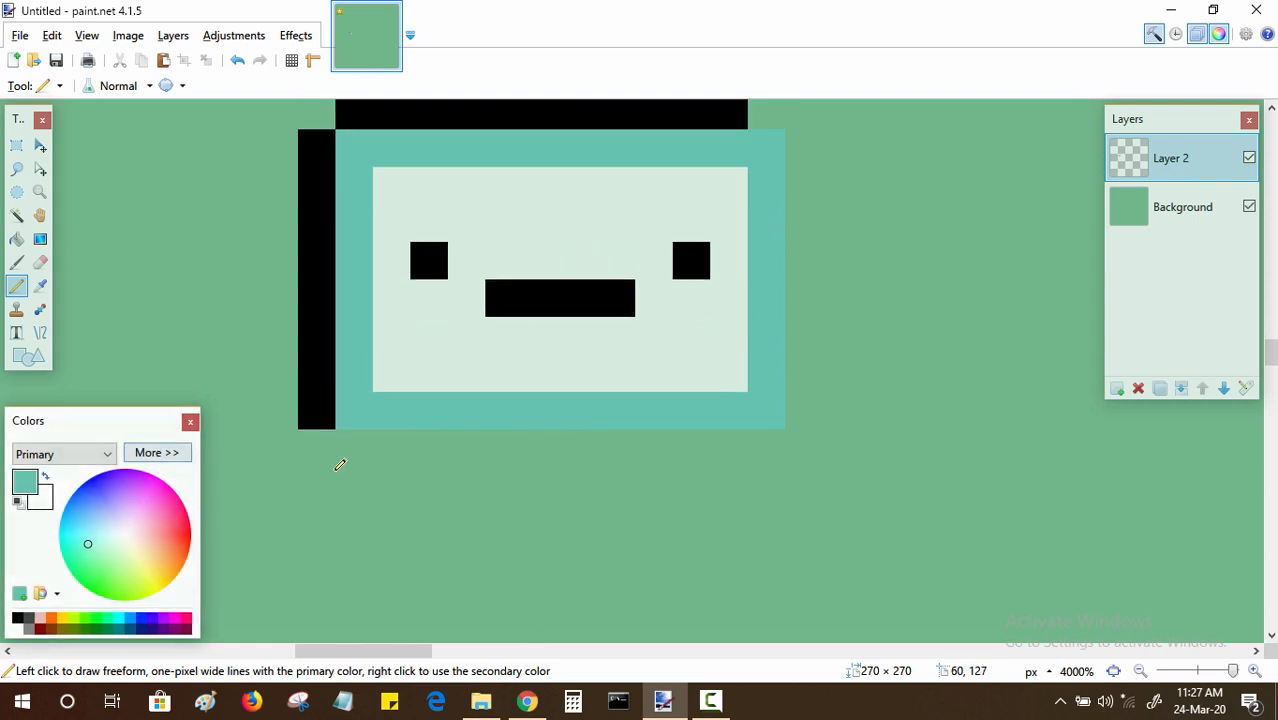
- Recolour both black eyes and the mouth with hex colour 2c5348
left_click(156, 453)
left_click(341, 488)
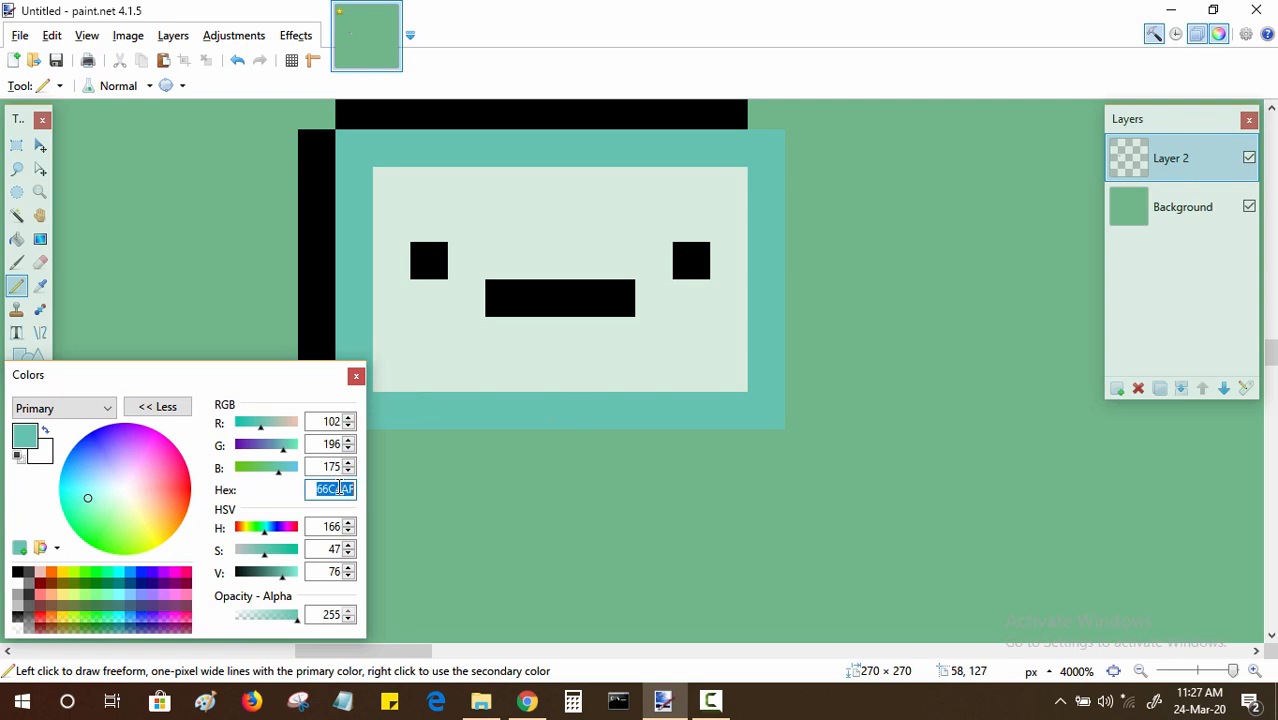
type("2c5348")
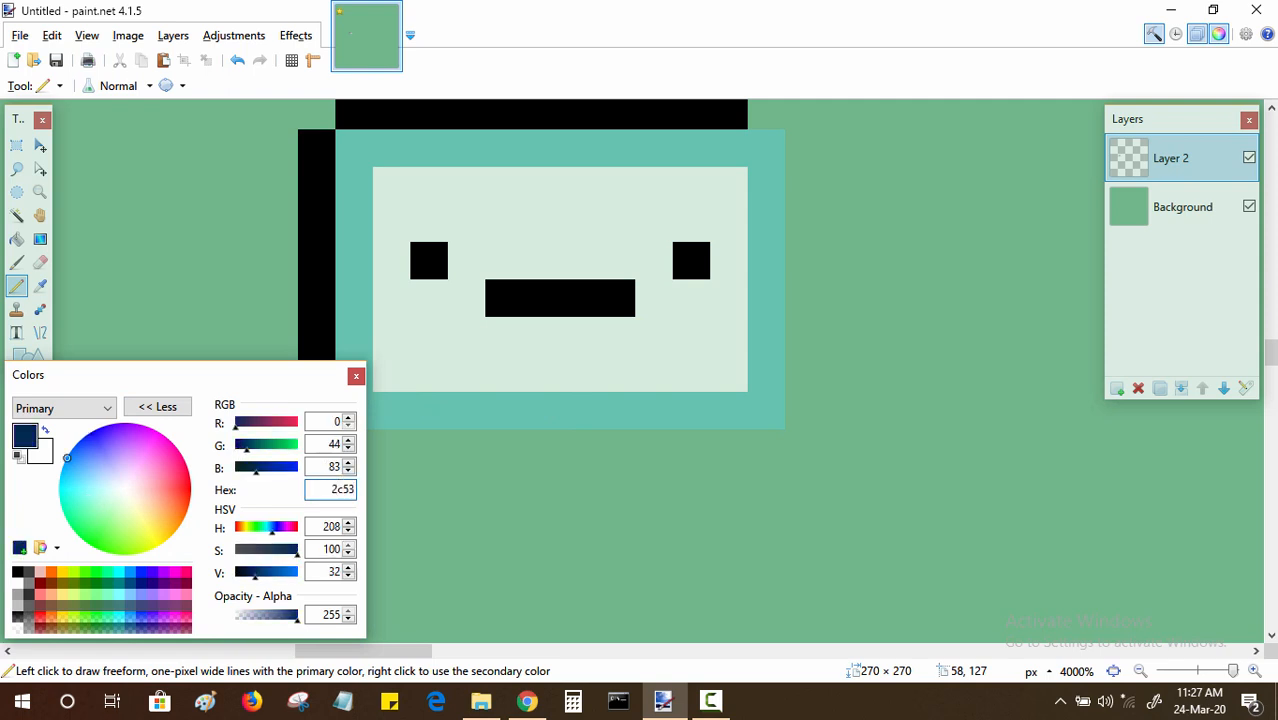
left_click(166, 410)
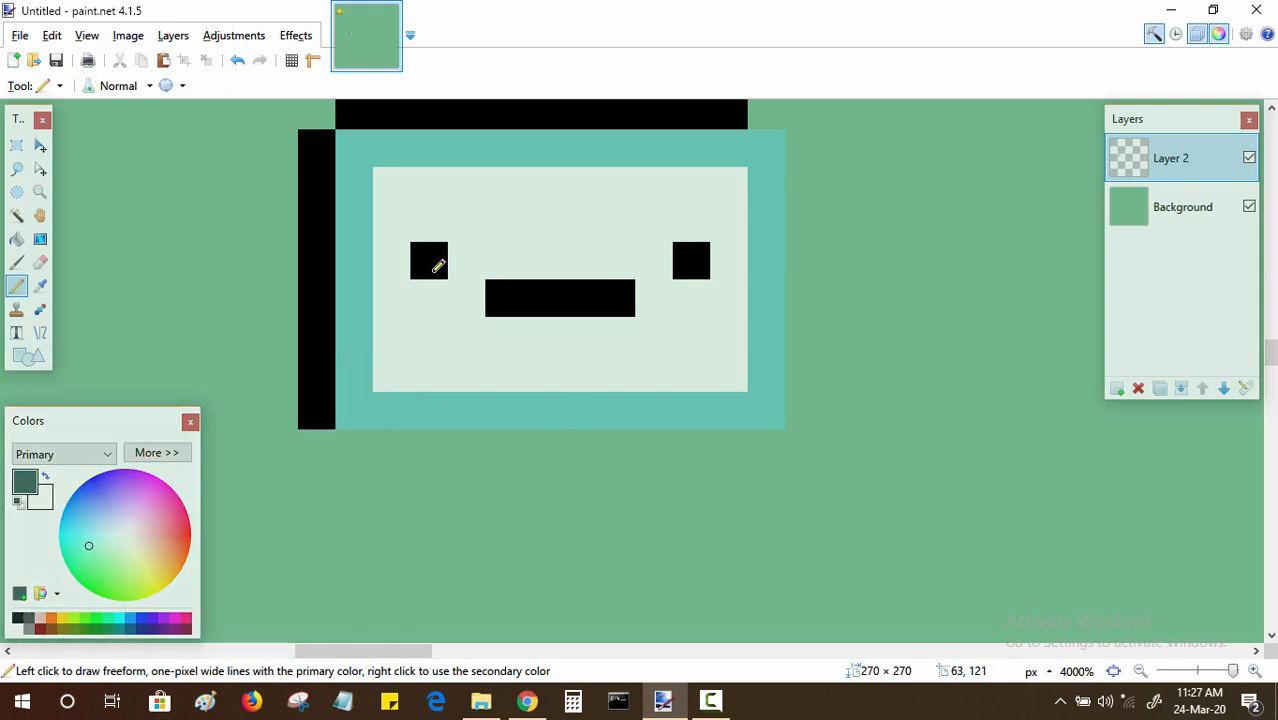
left_click(438, 262)
left_click_drag(503, 298, 616, 298)
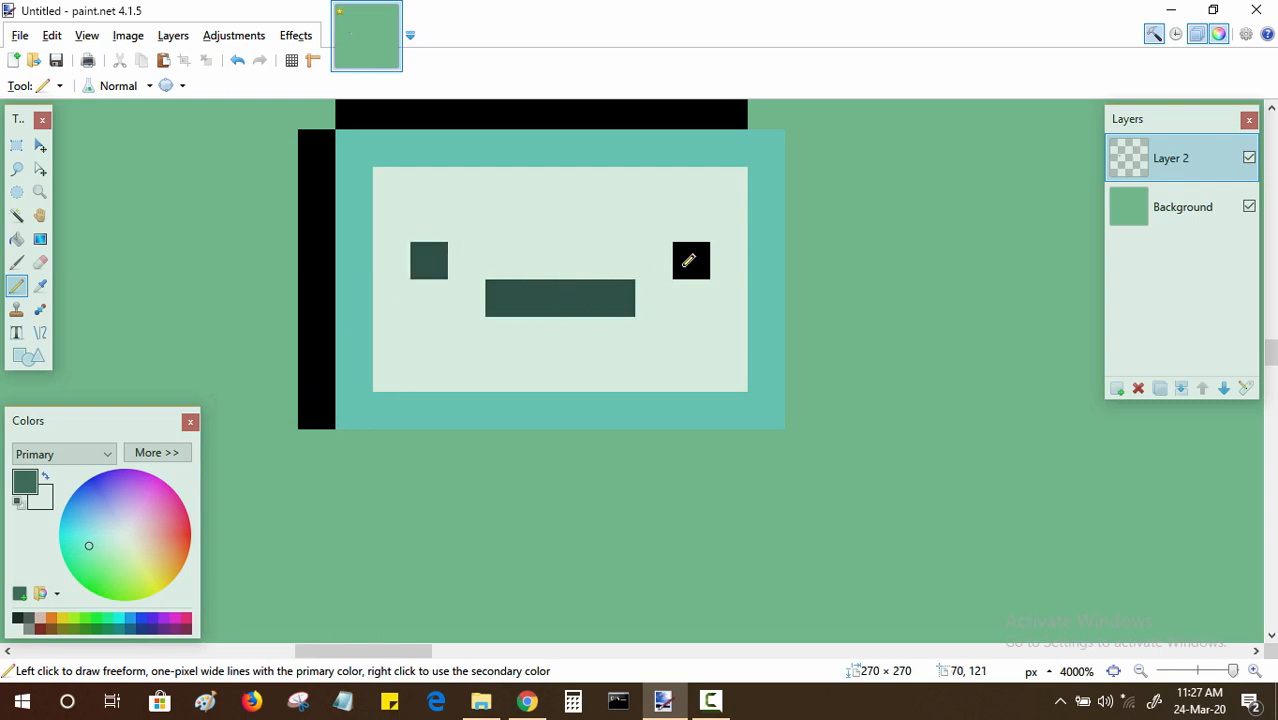
left_click(690, 260)
- Recolour the left and top black outline edges dark green and add a matching one-pixel edge along the right of the teal band
left_click_drag(322, 143, 322, 415)
scroll(579, 348, "up", 1)
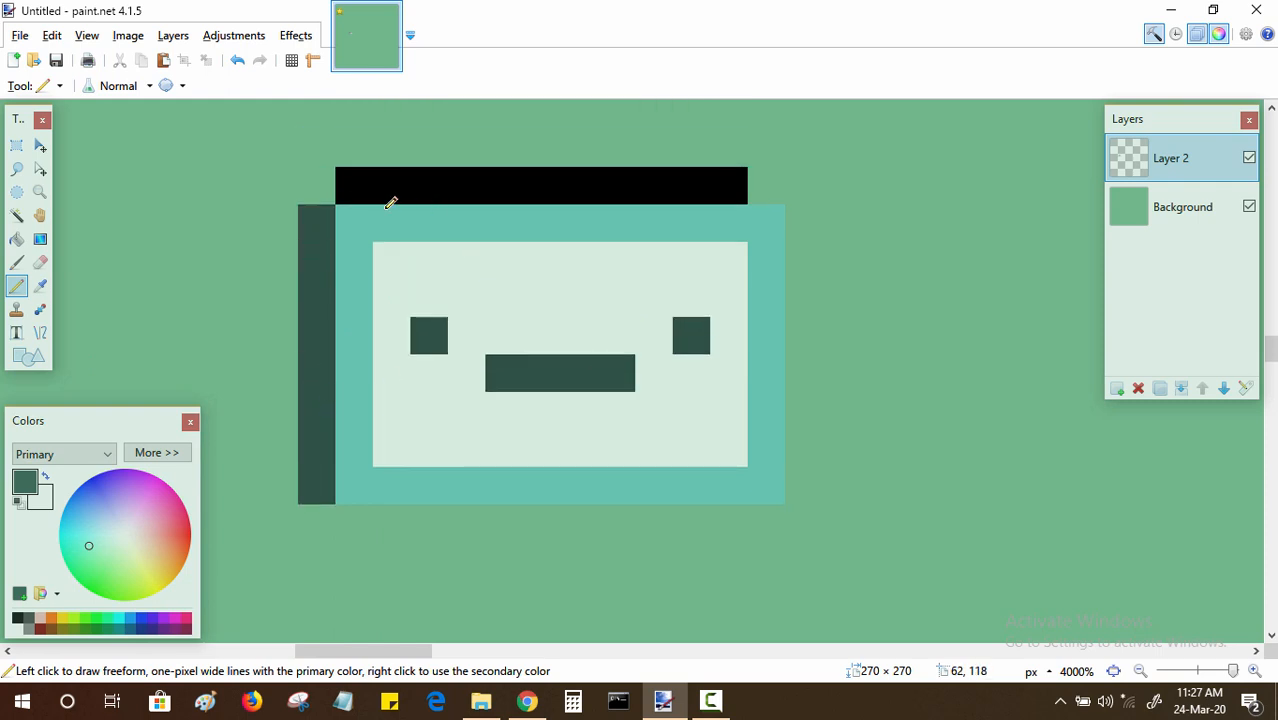
mouse_move(355, 186)
left_mouse_down()
mouse_move(750, 181)
mouse_move(778, 213)
mouse_move(800, 213)
mouse_move(807, 462)
mouse_move(806, 498)
left_mouse_up()
- Draw a dark green bar six pixels wide directly below the teal band, and a single dark pixel two pixels to its right
scroll(636, 386, "down", 3)
scroll(605, 374, "left", 1)
scroll(633, 386, "right", 1)
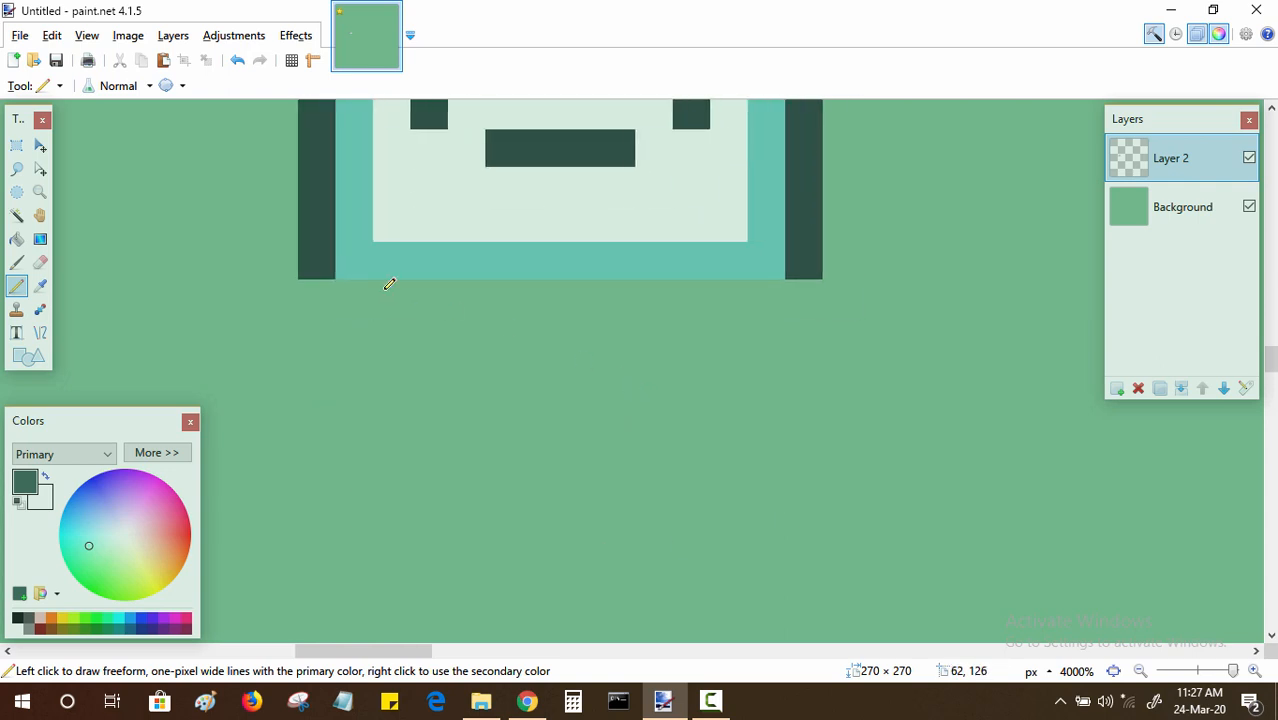
left_click_drag(387, 288, 536, 294)
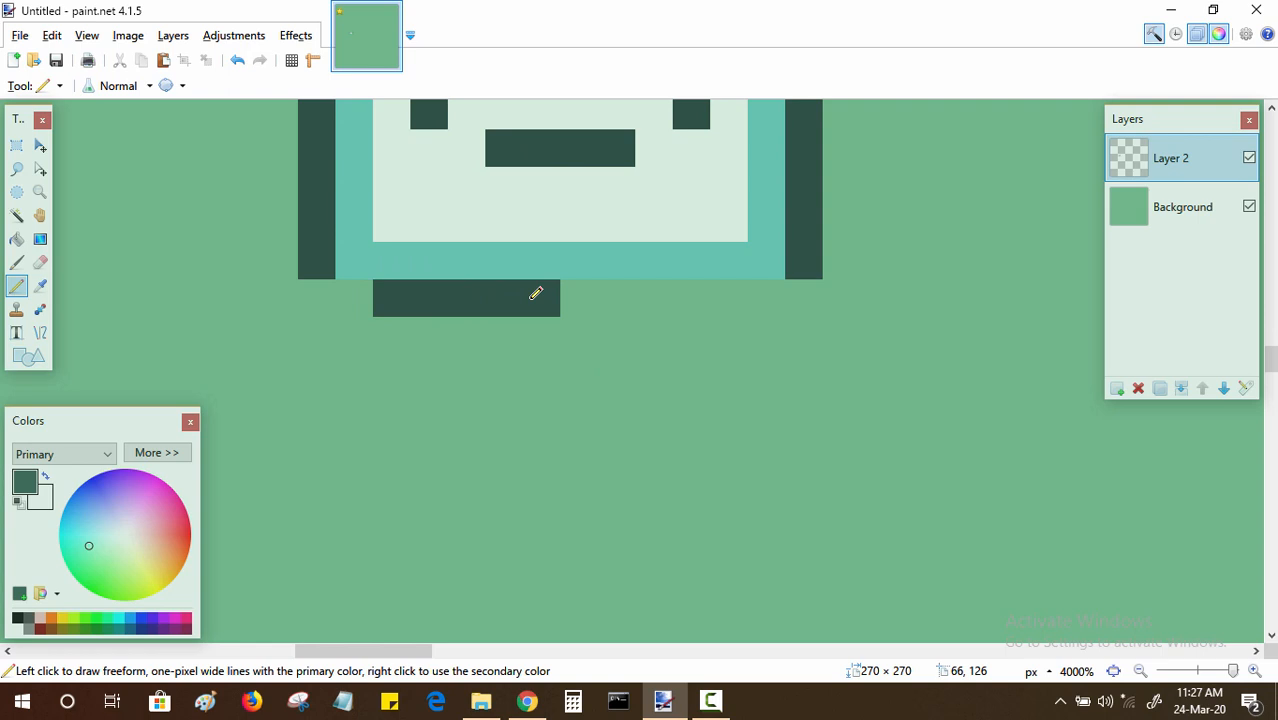
left_click(705, 298)
left_click(580, 298)
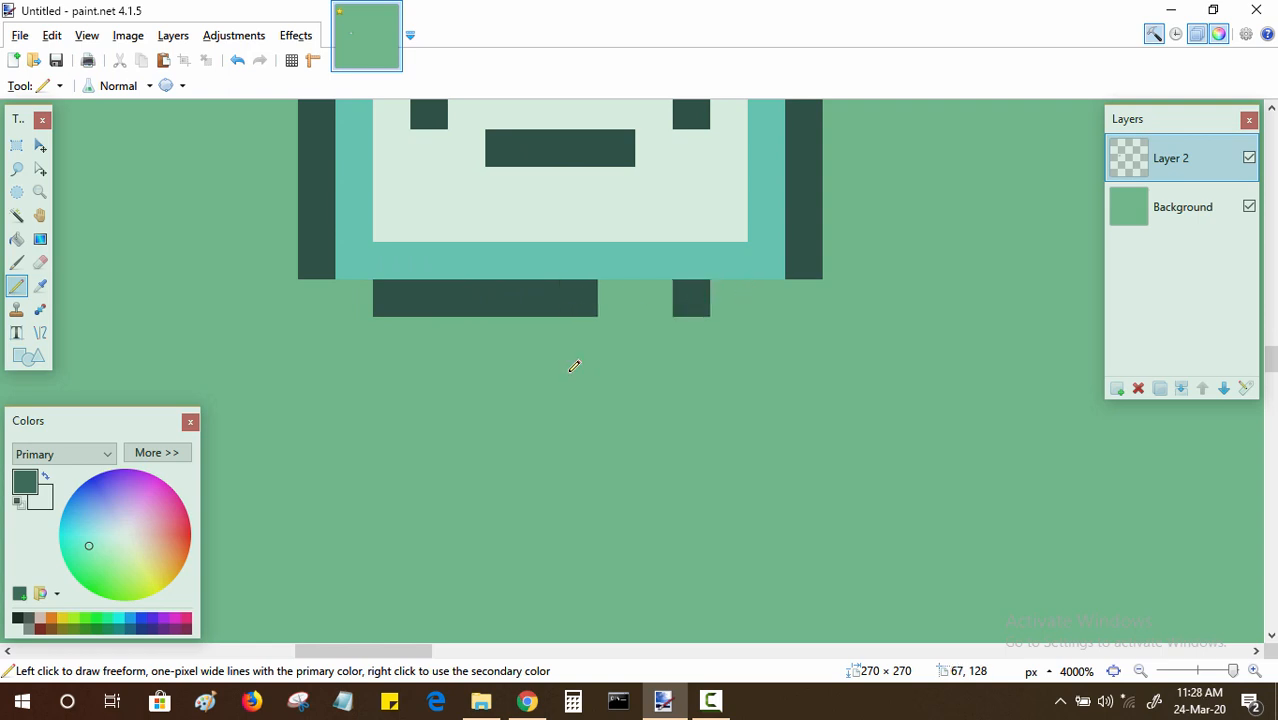
left_click_drag(575, 366, 583, 315)
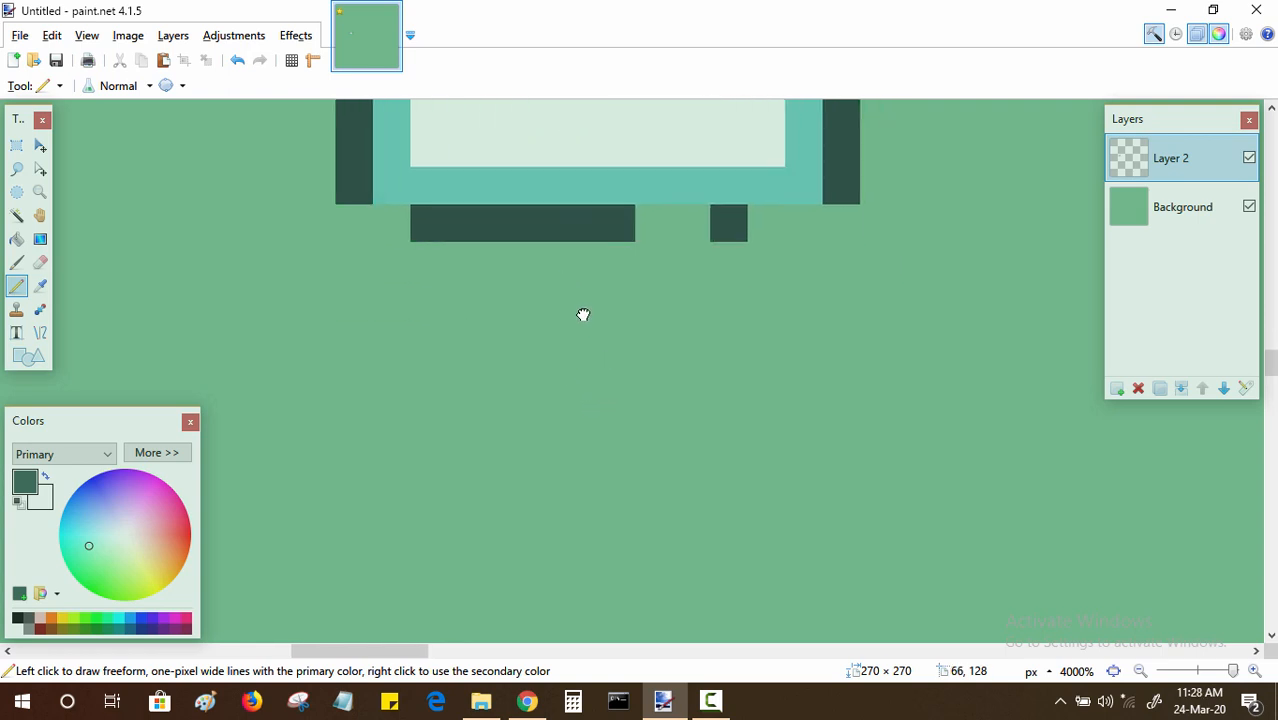
key("k")
key("p")
left_click(397, 200)
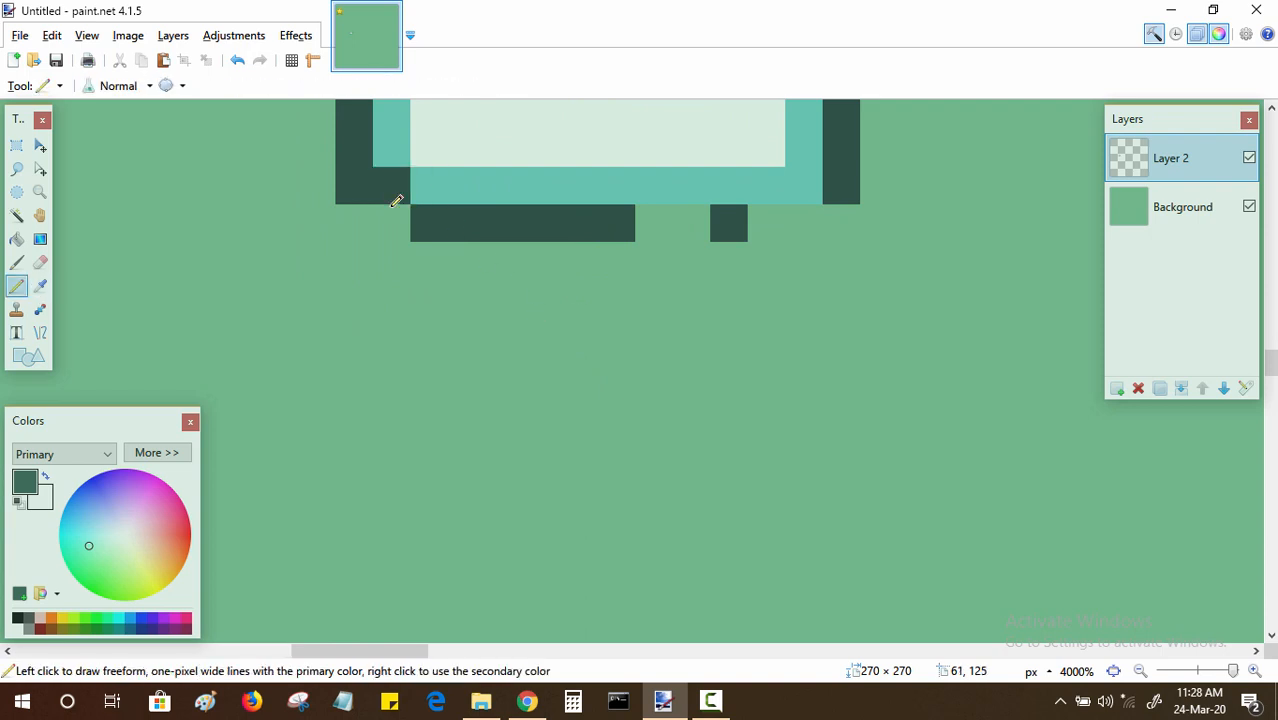
- Paint sampled teal around the dark bar and square and across the row beneath, plus two pixels below with a one-pixel gap between them
key("k")
left_click(391, 150)
key("p")
mouse_move(393, 180)
left_mouse_down()
mouse_move(392, 238)
mouse_move(438, 267)
mouse_move(800, 271)
mouse_move(815, 222)
mouse_move(665, 229)
left_mouse_up()
scroll(540, 300, "down", 2)
left_click(395, 216)
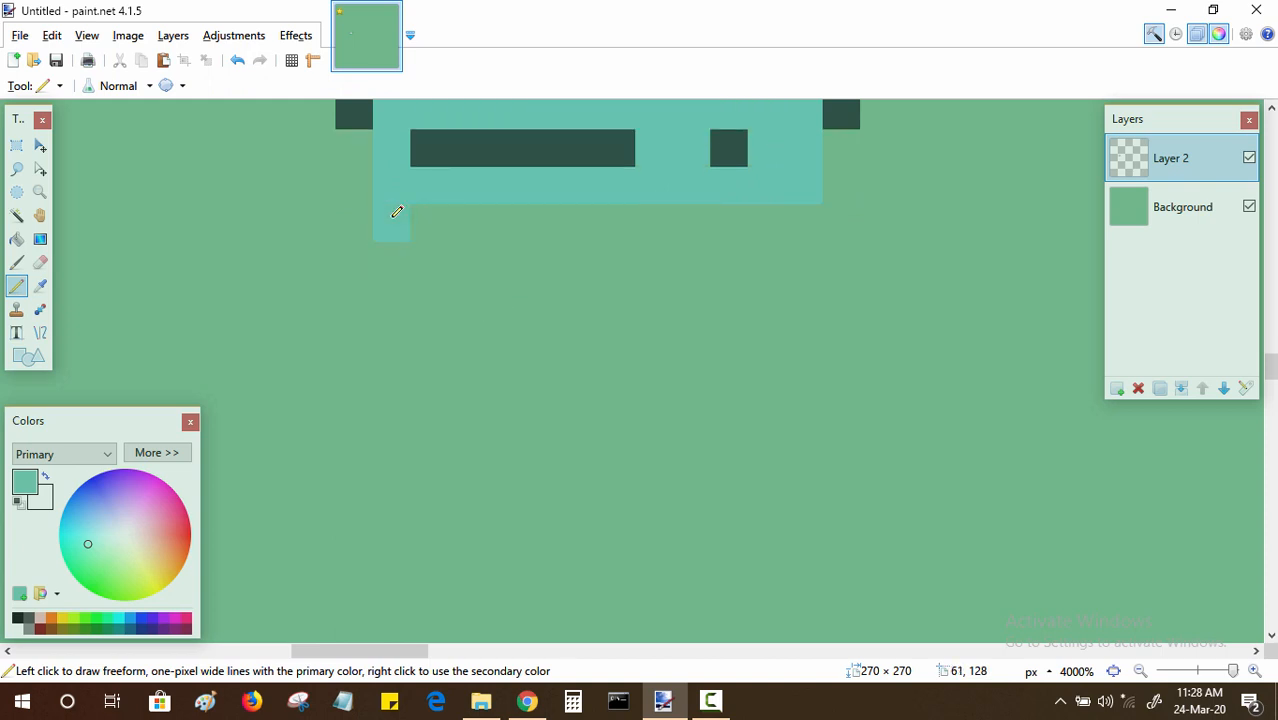
left_click(478, 220)
- Draw a yellow cross three pixels wide and four pixels tall, starting in the gap between the two lowest teal pixels
left_click(167, 585)
left_click(440, 218)
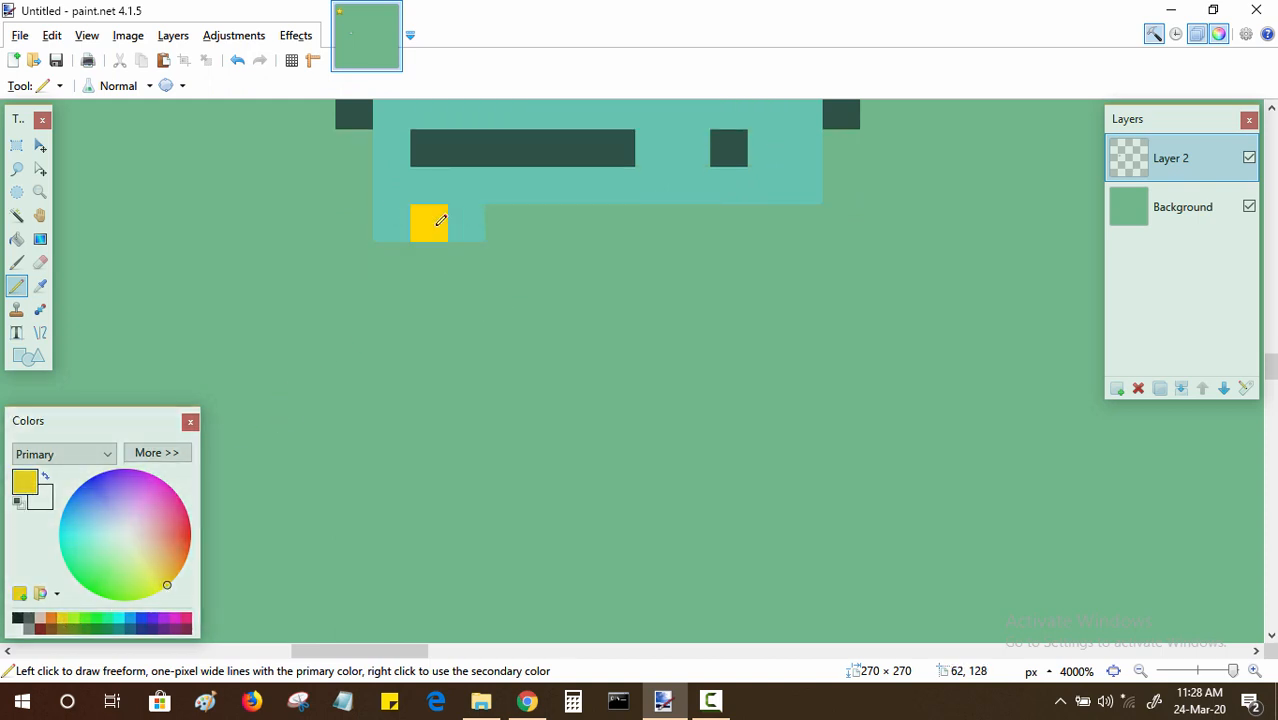
left_click(438, 268)
left_click(428, 335)
left_click(391, 260)
left_click(428, 297)
left_click(465, 260)
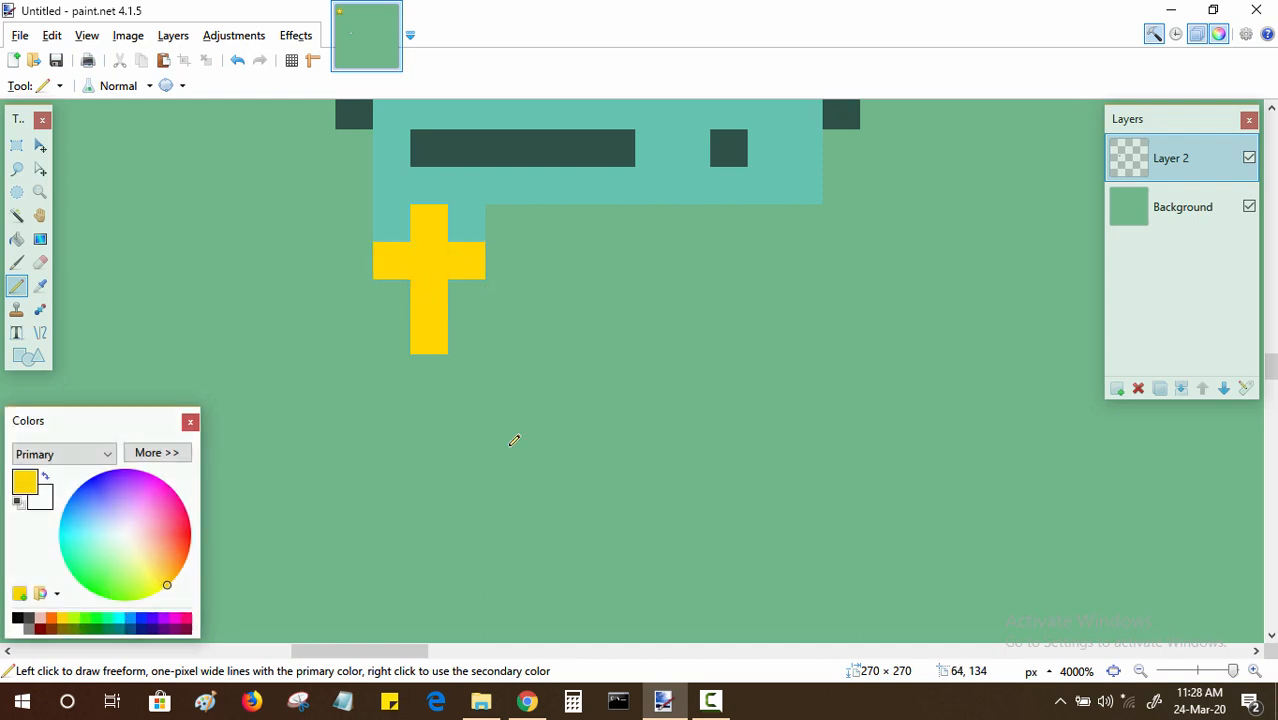
- Place four blue pixels to the right of the cross: two adjacent, one further right in the same row, and one between them a row lower
left_click(130, 617)
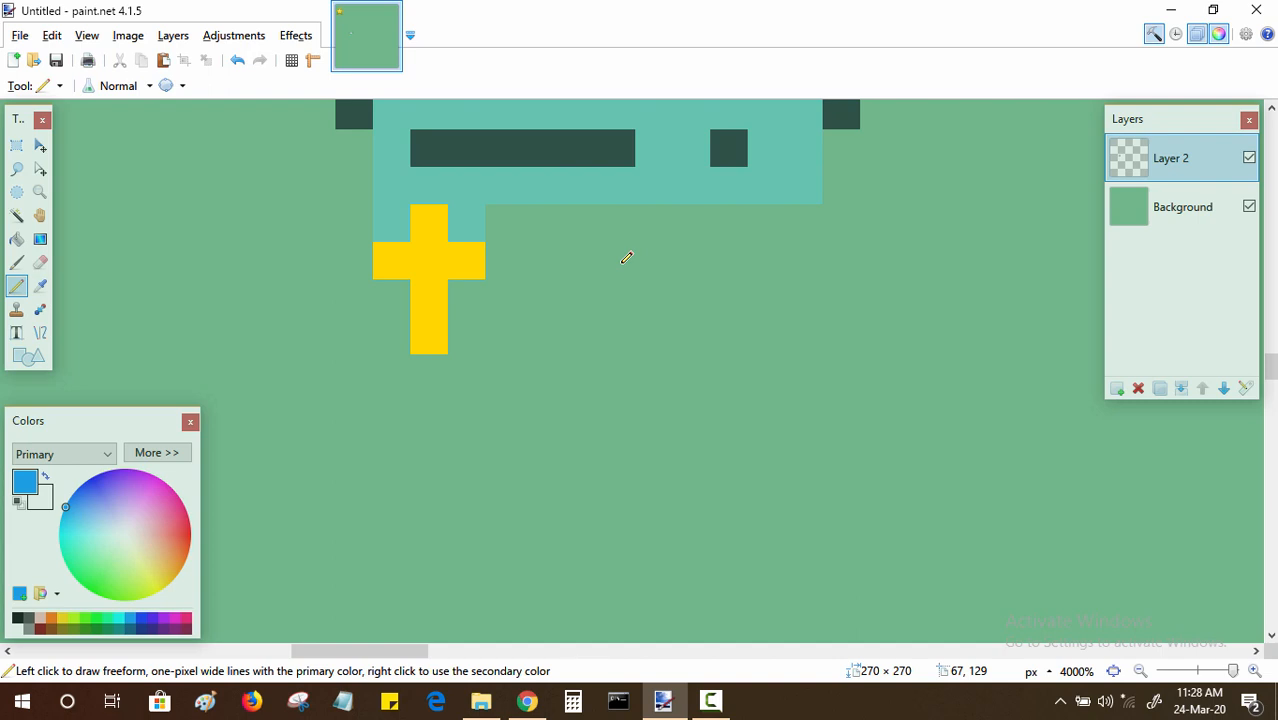
left_click(737, 264)
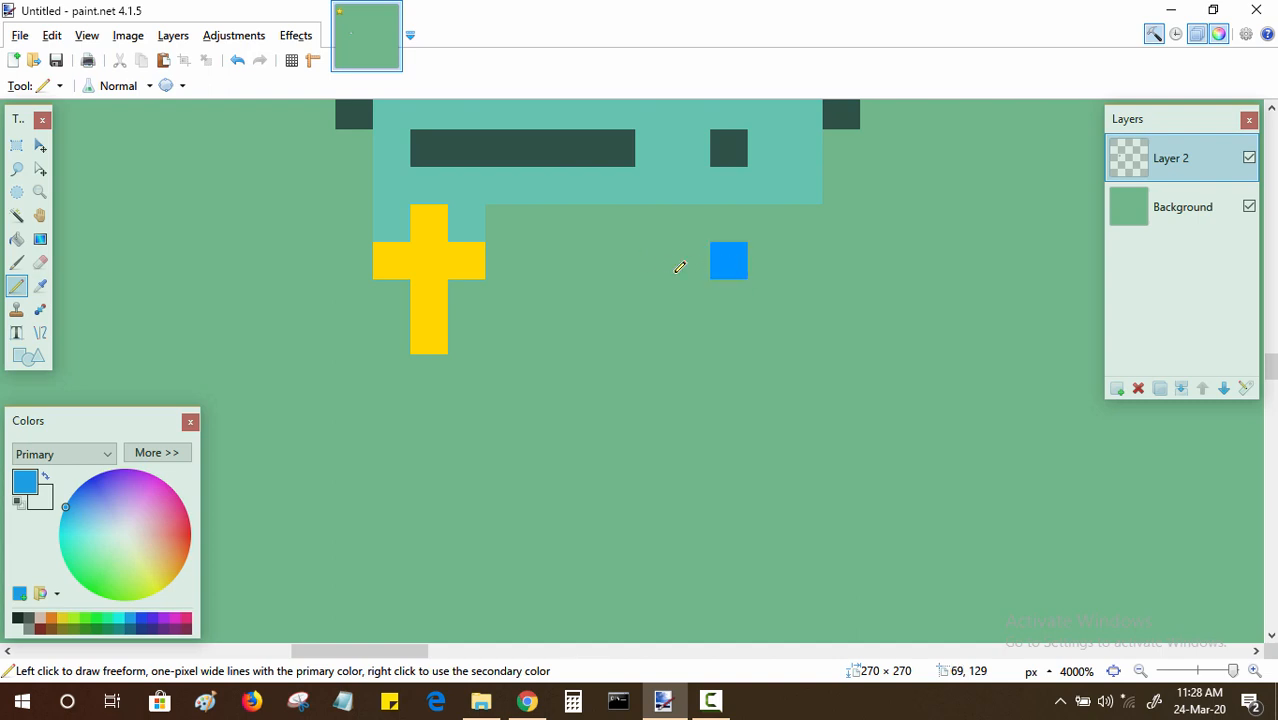
left_click(616, 260)
left_click(686, 308)
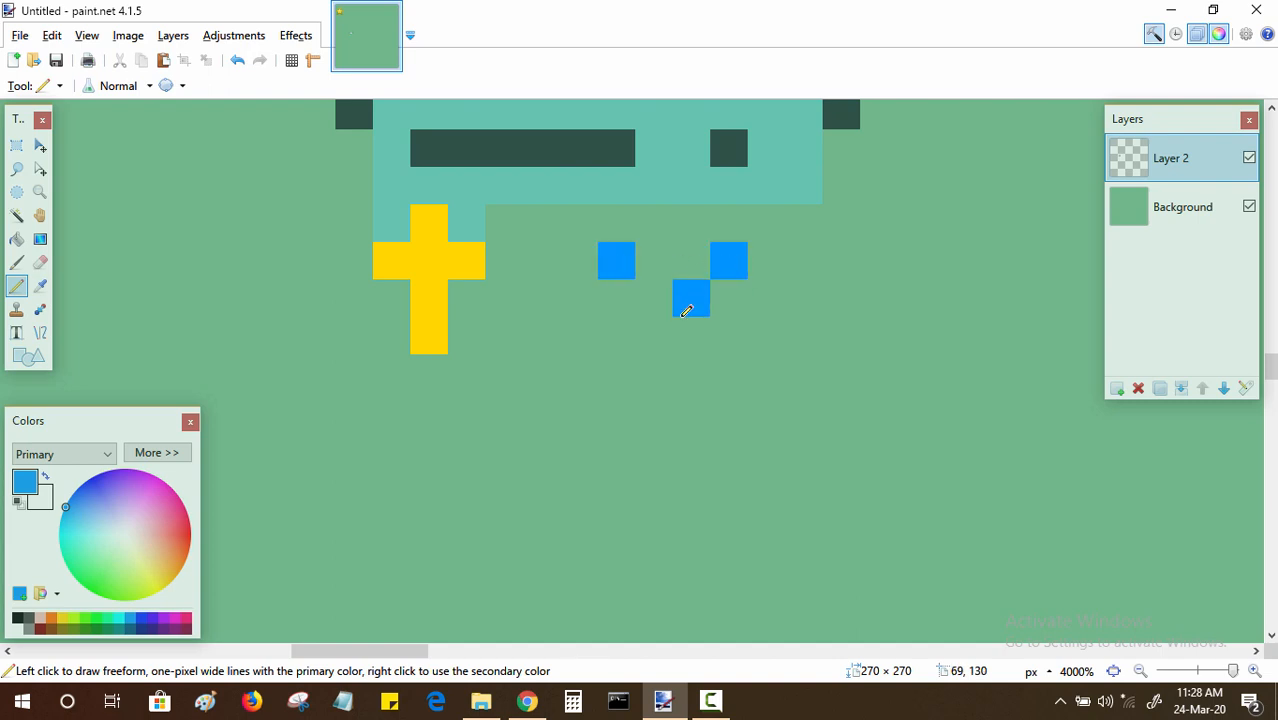
left_click(656, 262)
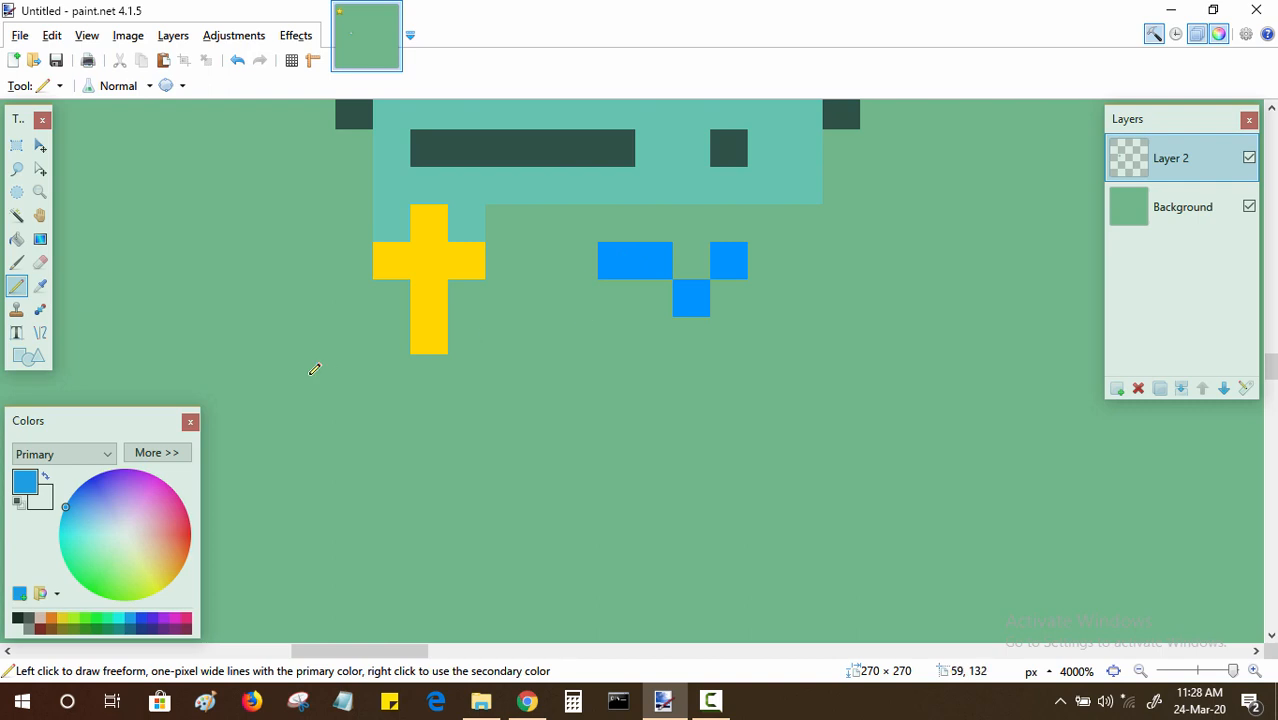
- Recolour the rightmost blue pixel bright green and the lower blue pixel red
left_click(85, 622)
left_click(729, 261)
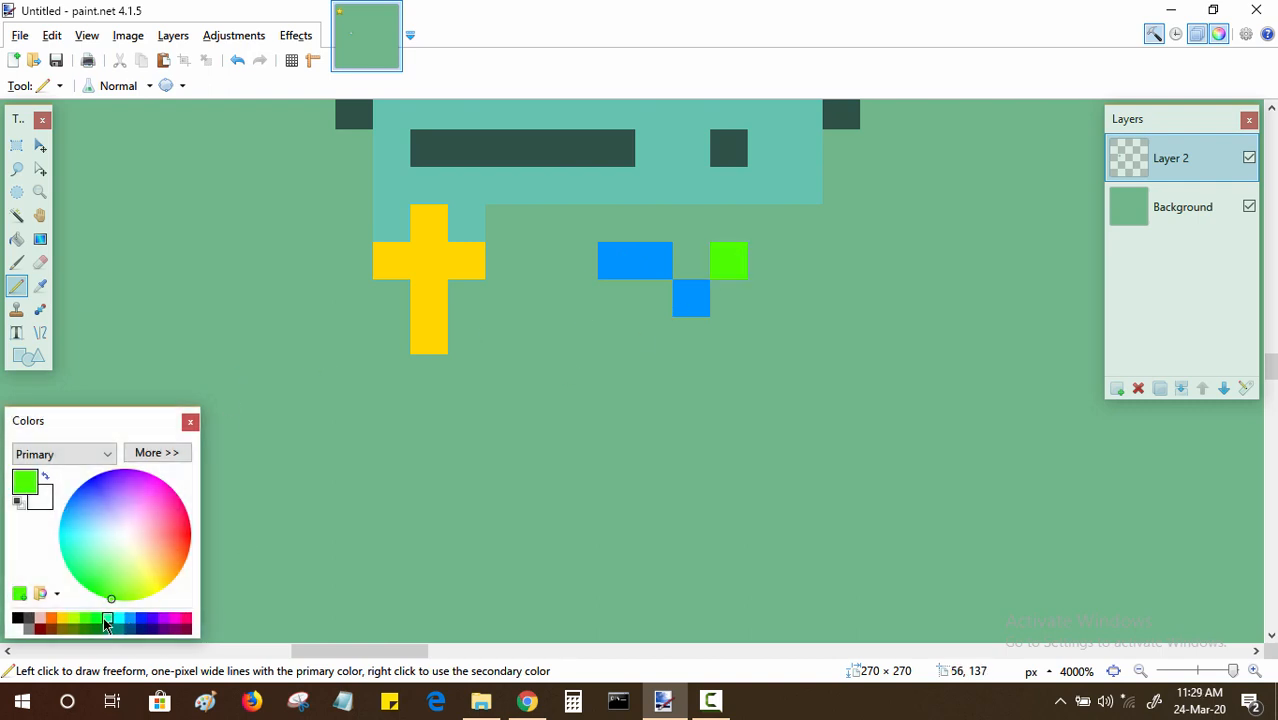
left_click(188, 627)
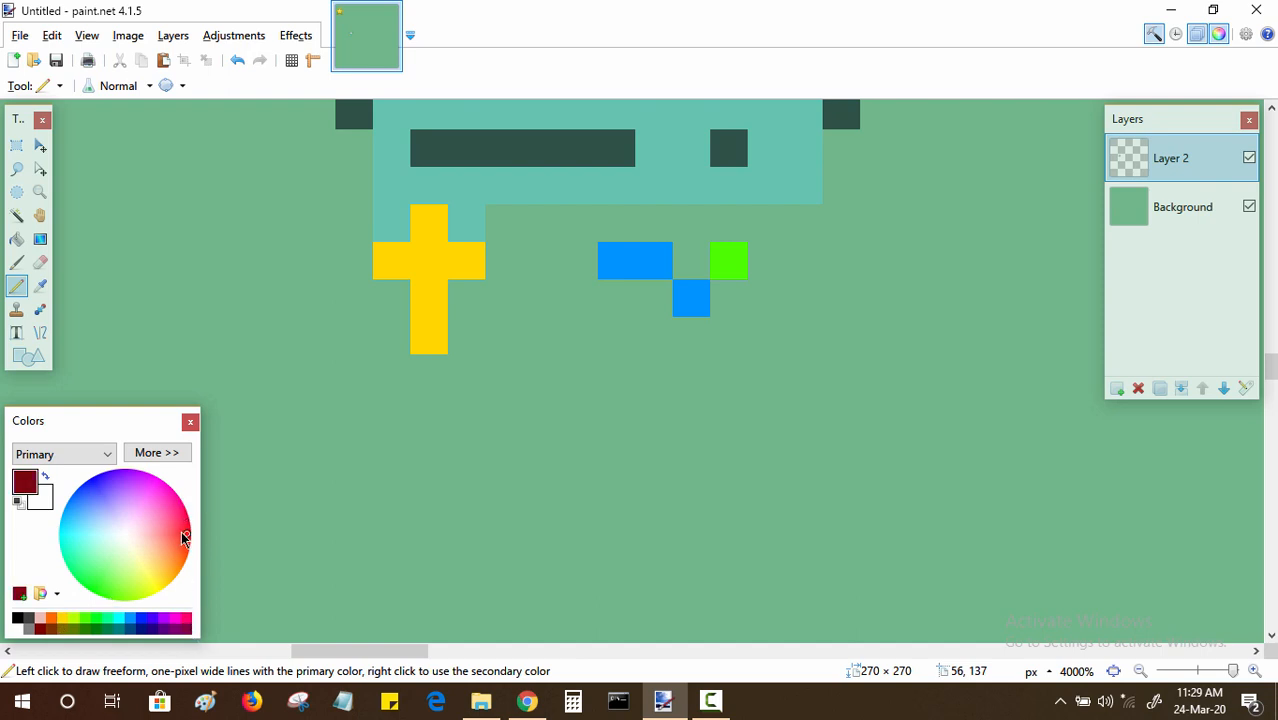
mouse_move(180, 551)
left_mouse_down()
mouse_move(185, 534)
mouse_move(117, 508)
mouse_move(188, 531)
mouse_move(184, 521)
left_mouse_up()
left_click(40, 629)
left_click(168, 455)
left_click(293, 430)
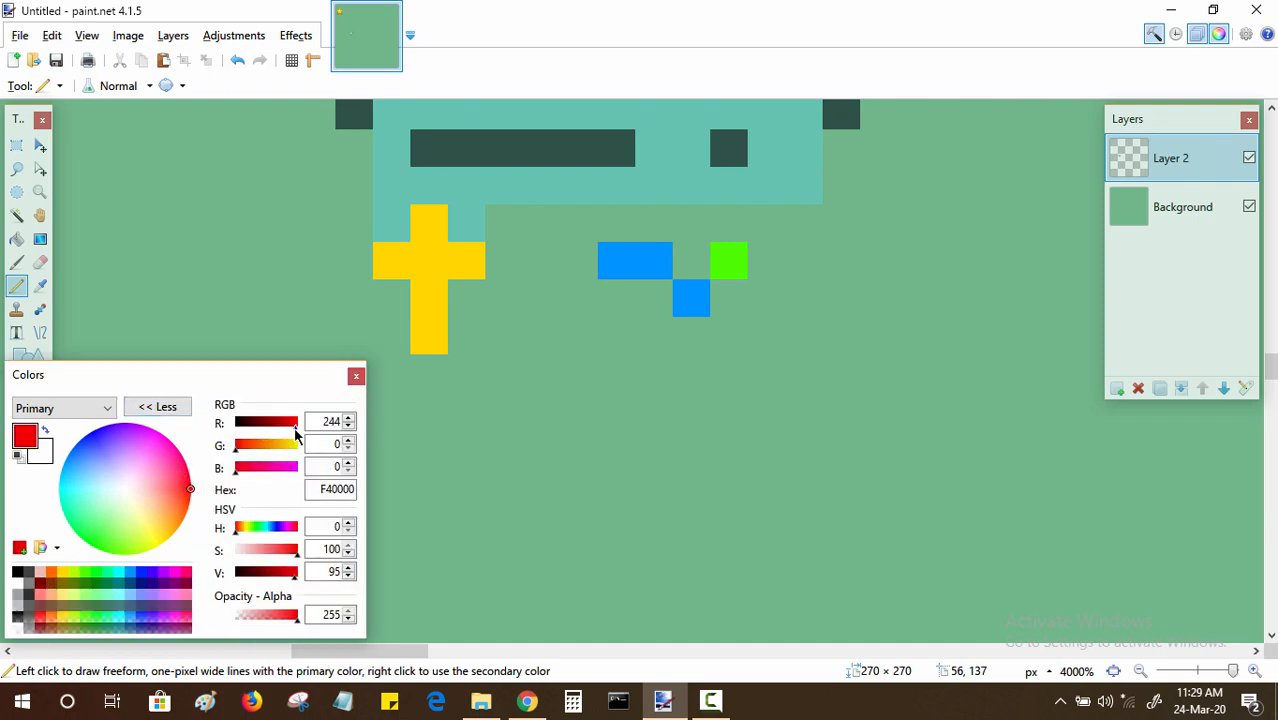
left_click(165, 408)
left_click(699, 292)
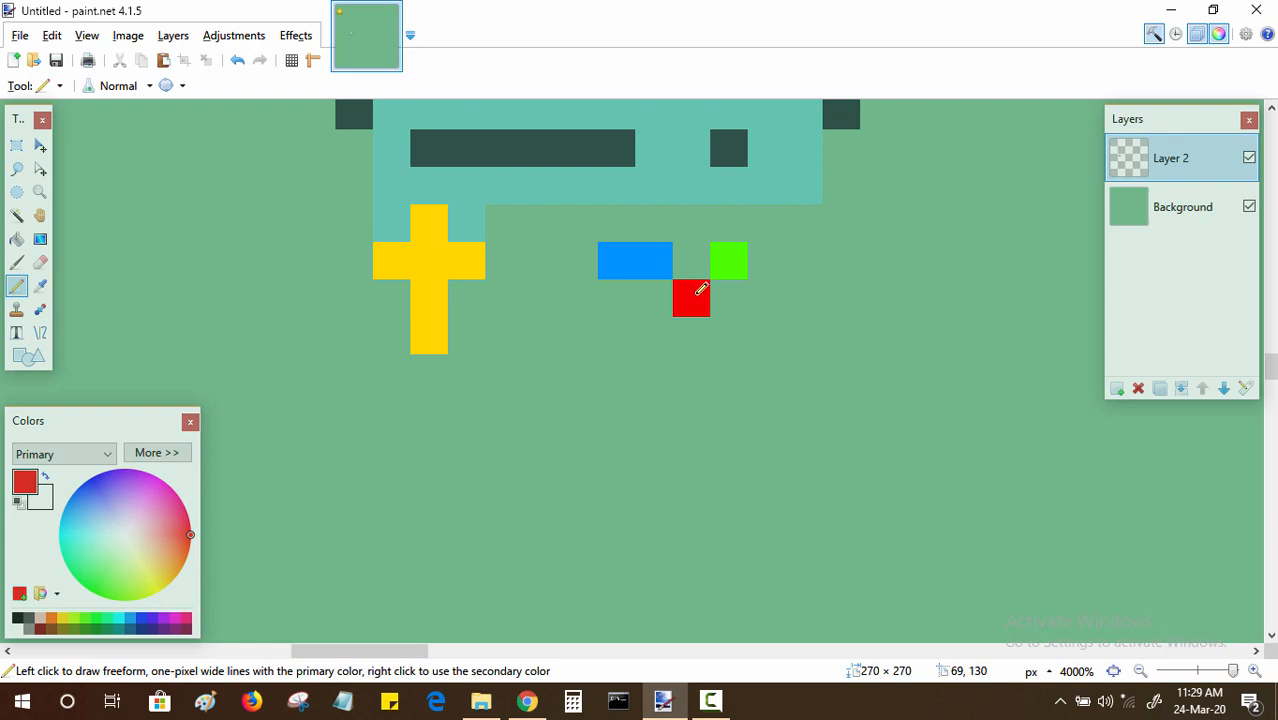
- Fill the body around the cross and buttons with sampled teal down to one row below them, covering the leftmost blue pixel and the cross's lowest pixel
key("k")
left_click(535, 190)
key("p")
left_click_drag(510, 220, 788, 210)
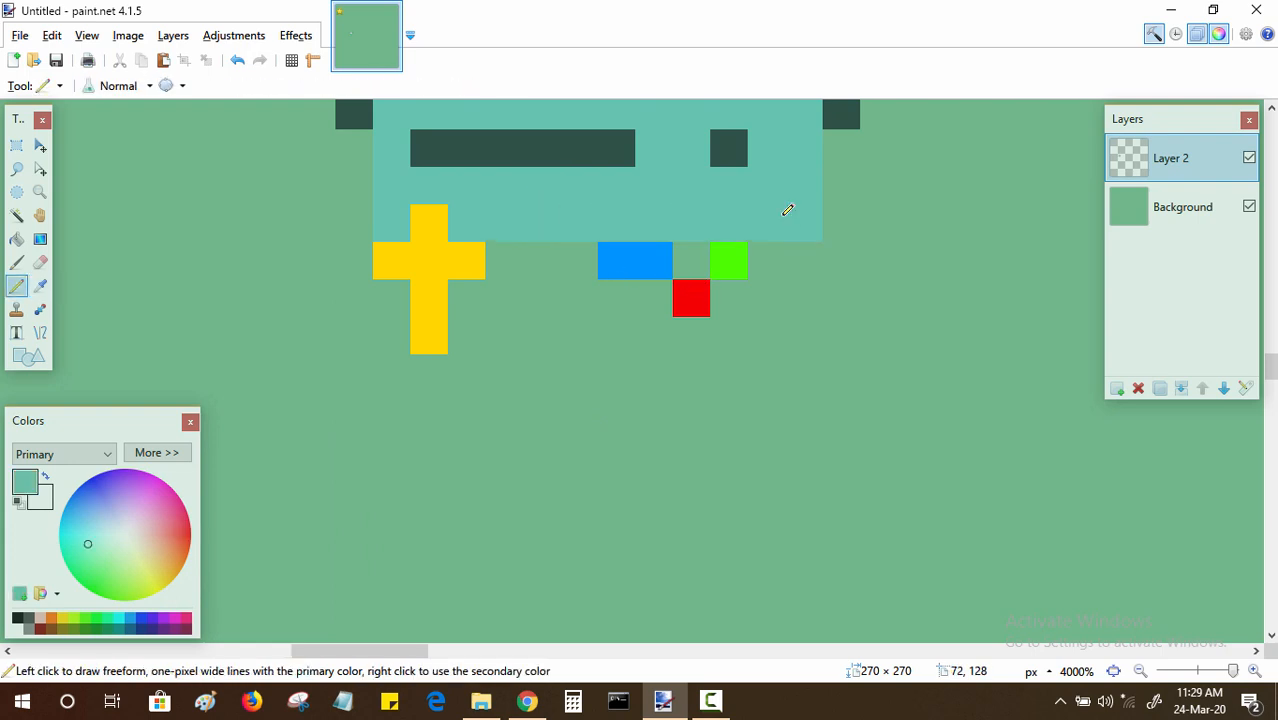
left_click(617, 260)
left_click(692, 258)
mouse_move(768, 256)
left_mouse_down()
mouse_move(795, 272)
mouse_move(755, 295)
mouse_move(617, 303)
mouse_move(520, 257)
mouse_move(506, 296)
mouse_move(473, 298)
mouse_move(551, 304)
mouse_move(491, 350)
mouse_move(440, 346)
mouse_move(401, 309)
left_mouse_up()
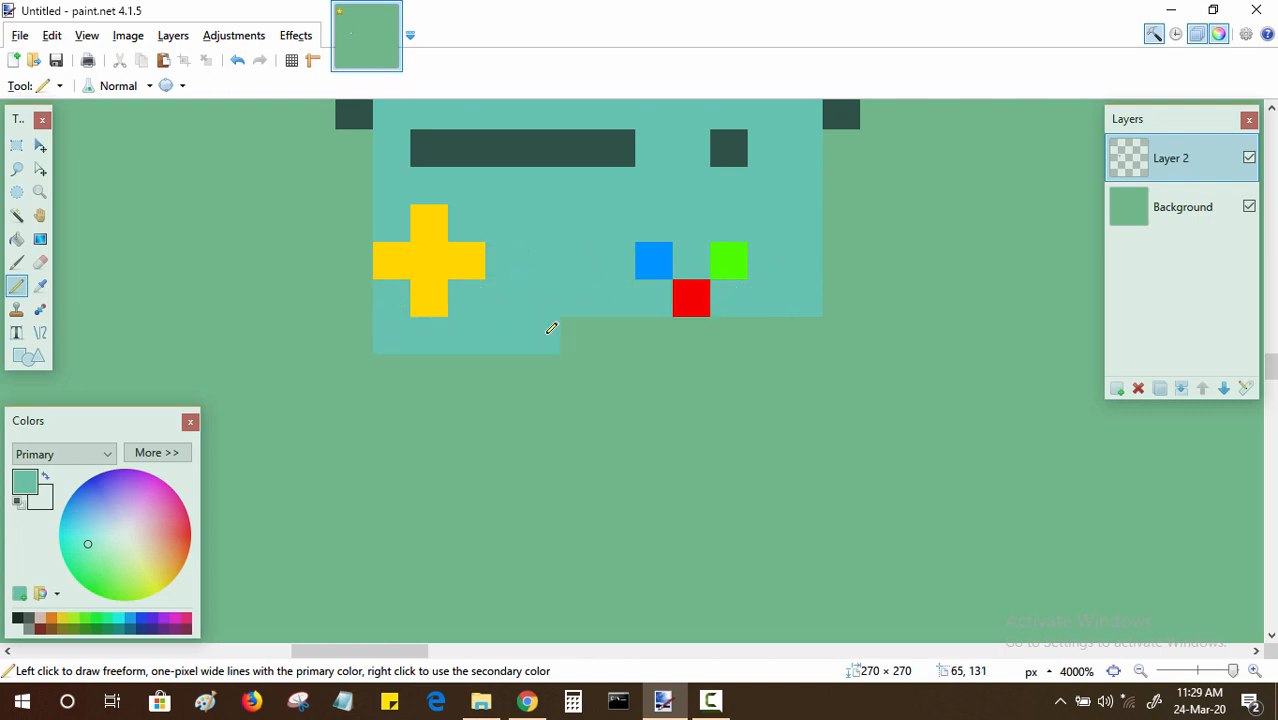
left_click_drag(551, 328, 800, 328)
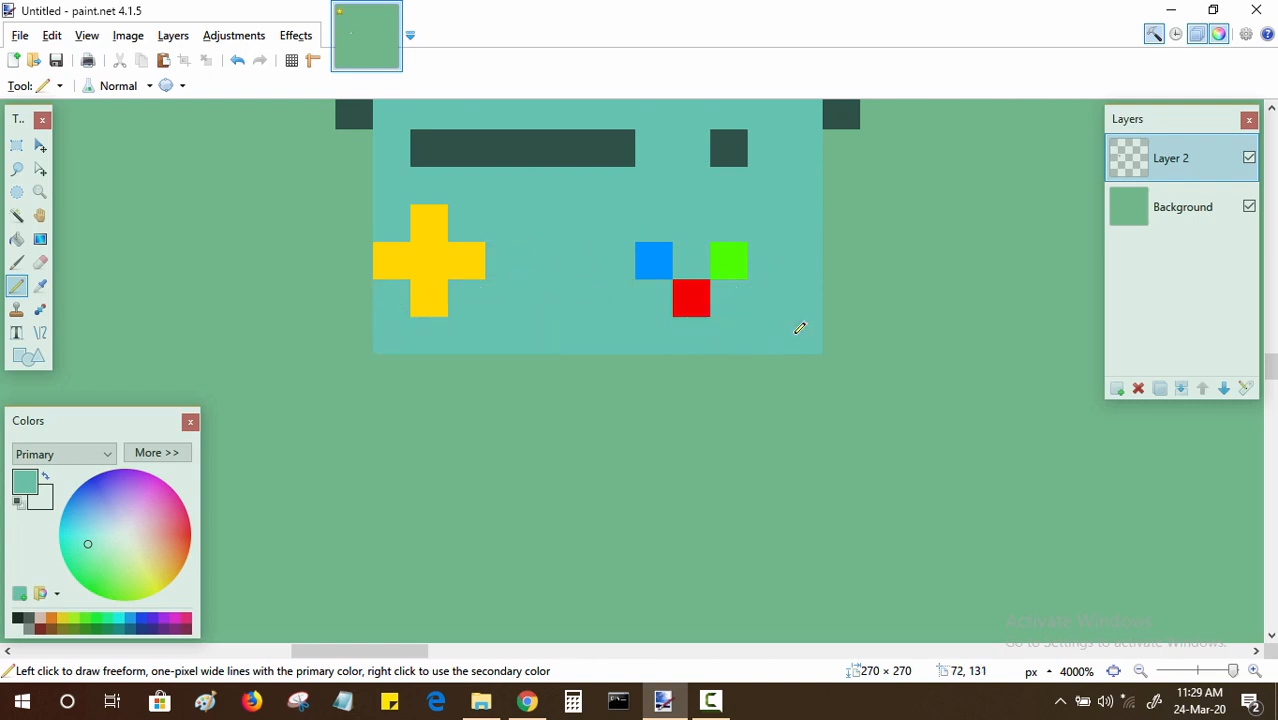
- Complete the body outline with one-pixel left, bottom and right edges in the dark green sampled from the bar
key("k")
left_click(460, 147)
key("p")
left_click_drag(362, 138, 357, 318)
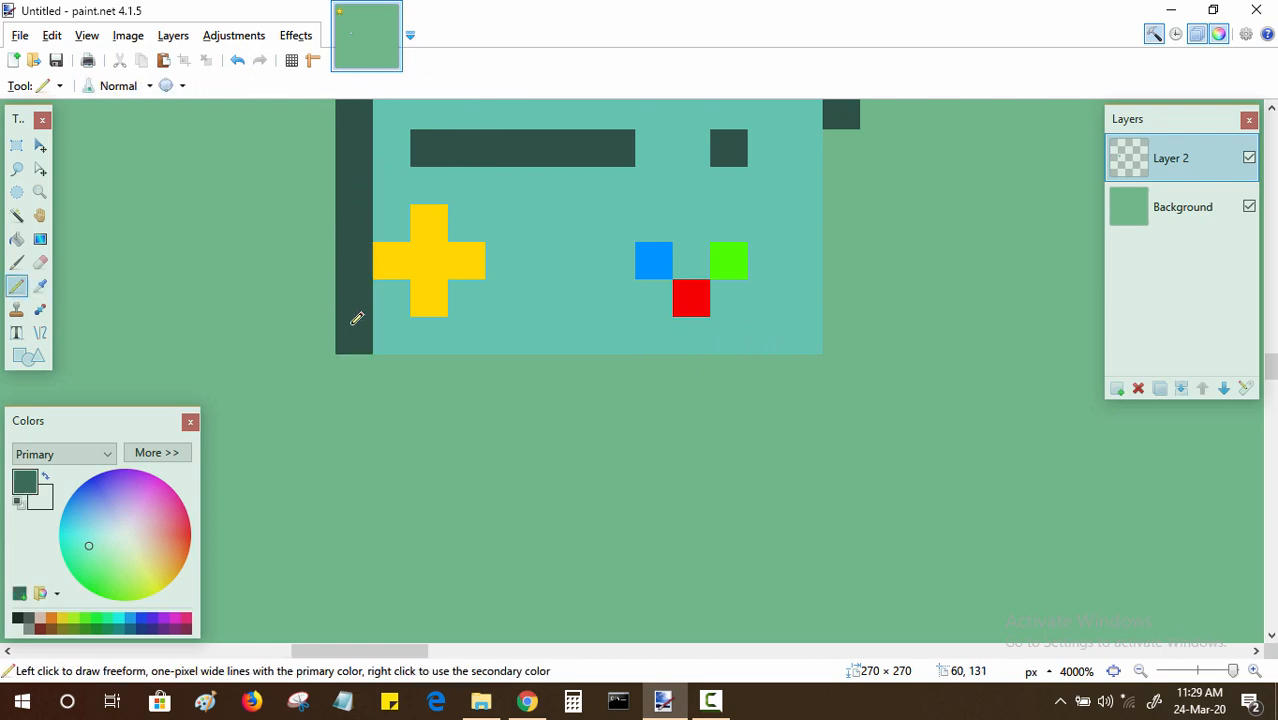
left_click_drag(388, 362, 812, 372)
left_click_drag(857, 140, 844, 335)
key("z")
left_click(1140, 672)
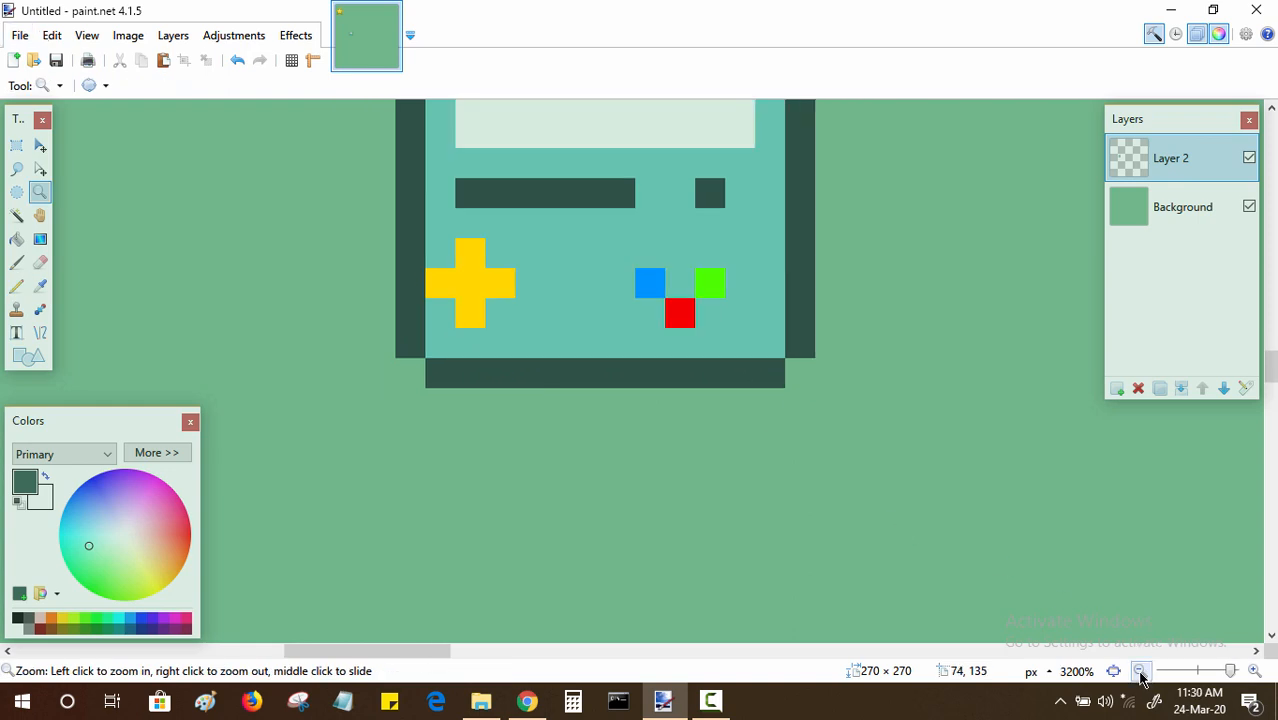
left_click(1140, 672)
left_click(1140, 672)
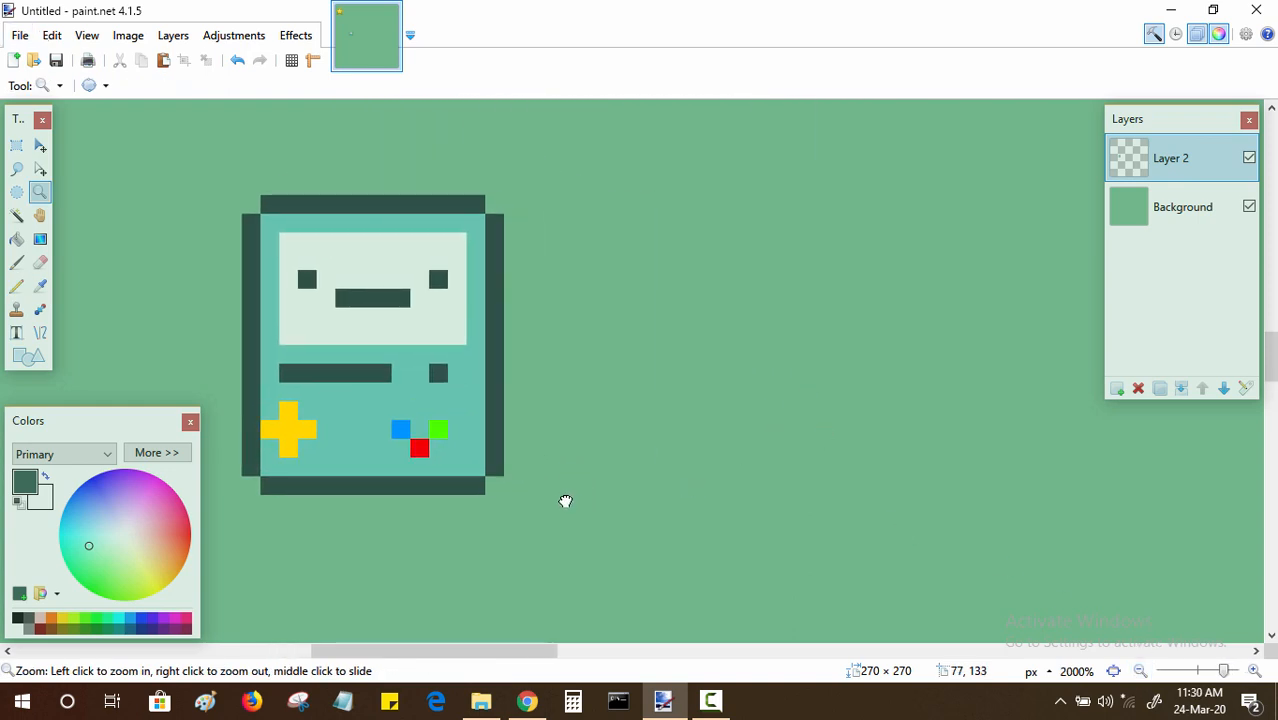
left_click_drag(565, 500, 619, 497)
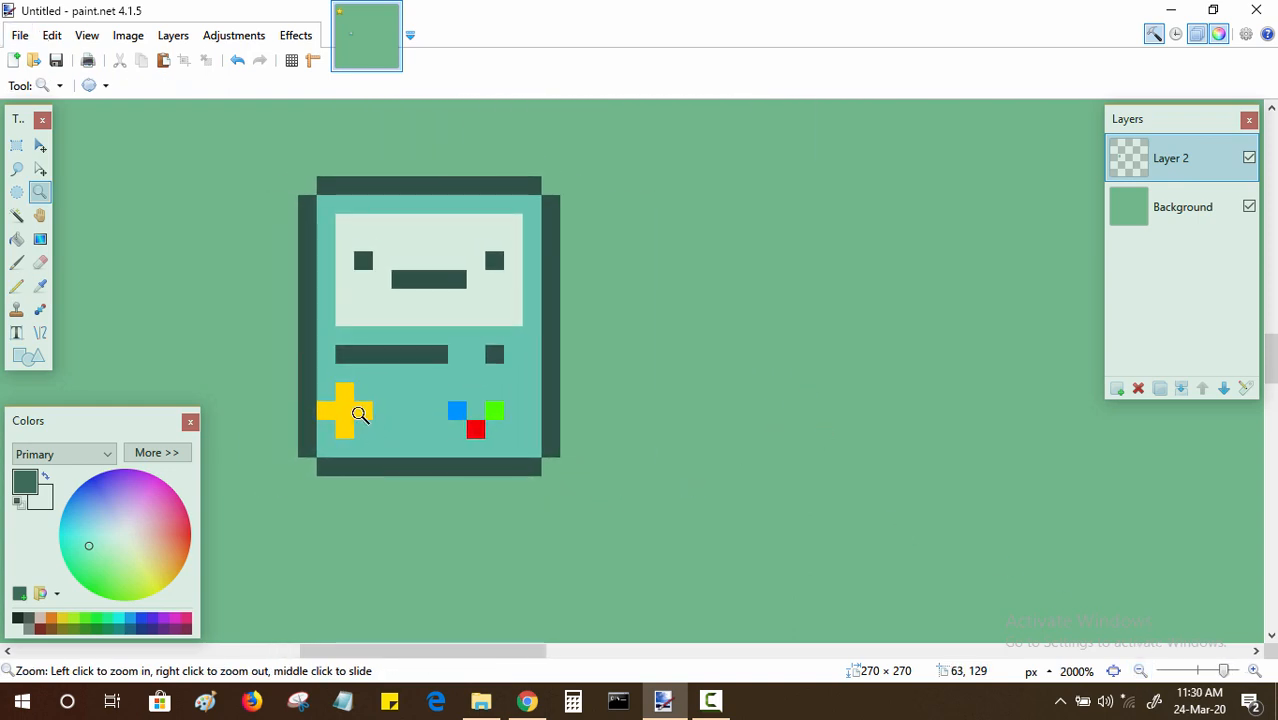
left_click(360, 414)
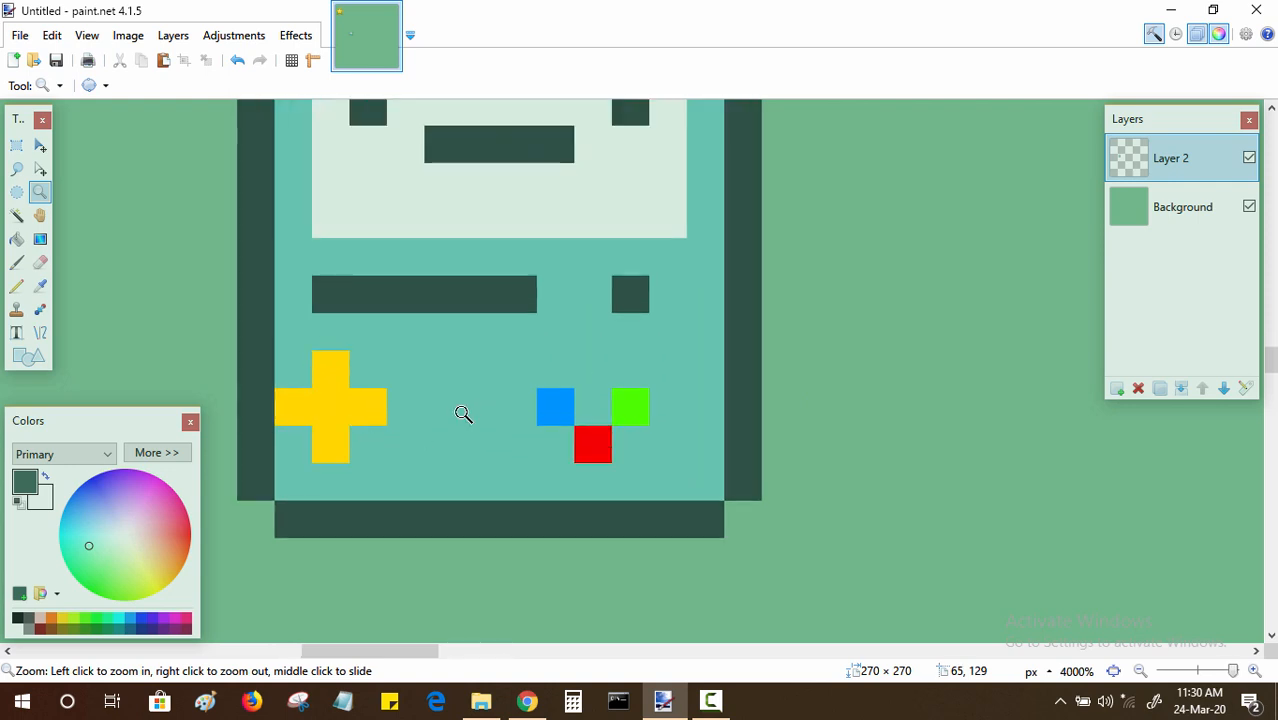
- Cover the yellow cross's left, centre, top and bottom pixels with sampled body teal, keeping only its right arm
key("k")
left_click(463, 414)
key("p")
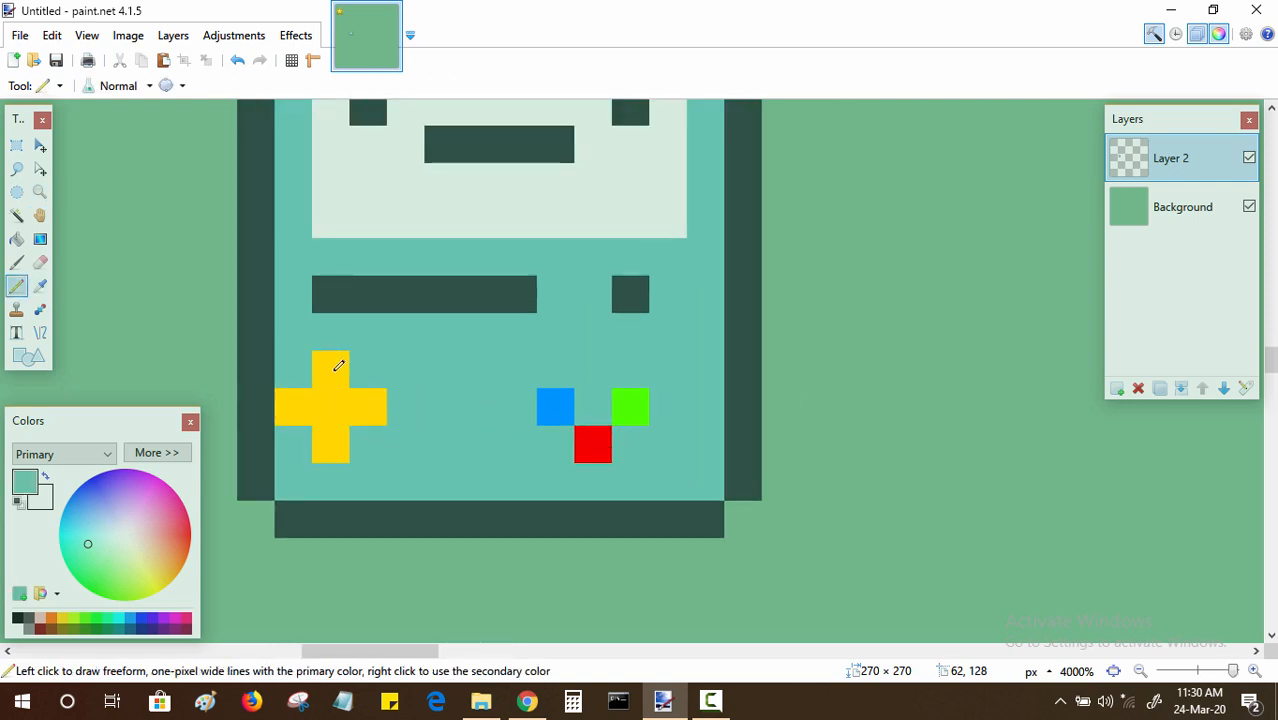
left_click(293, 406)
left_click(330, 406)
left_click(330, 444)
left_click(330, 369)
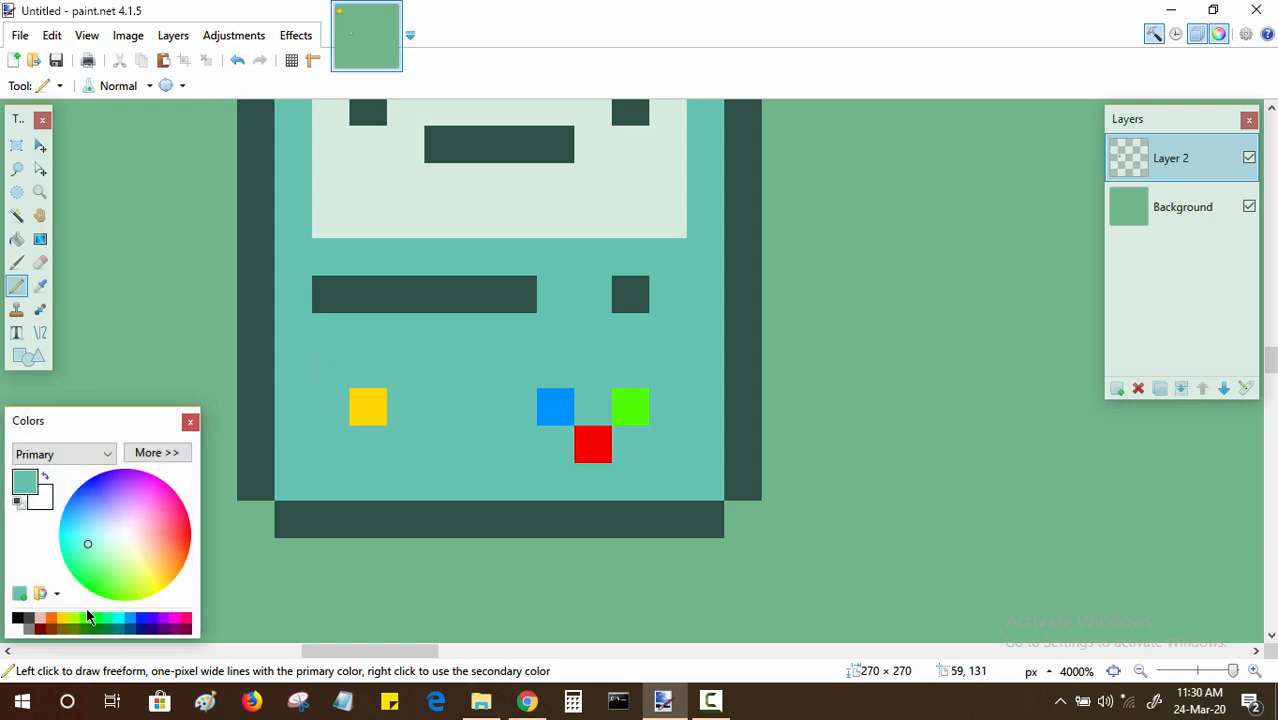
- Paint yellow pixels above, below and on both sides of the remaining yellow pixel to rebuild the cross one pixel further right
left_click(63, 617)
left_click(368, 369)
left_click(368, 444)
left_click(405, 406)
left_click(330, 406)
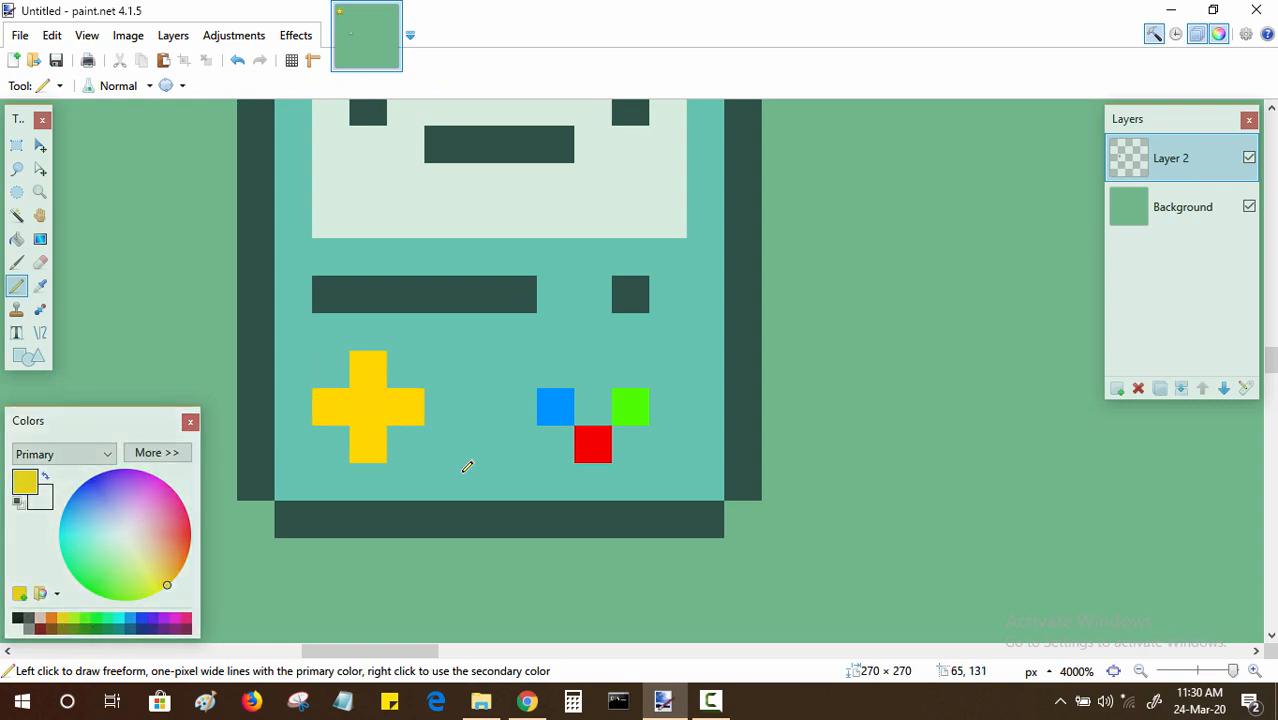
- Outline a second character, 16 by 16 pixels, right of the console in dark brown 392912, with a stepped rounded head, side bulges and two short legs
scroll(810, 480, "down", 3)
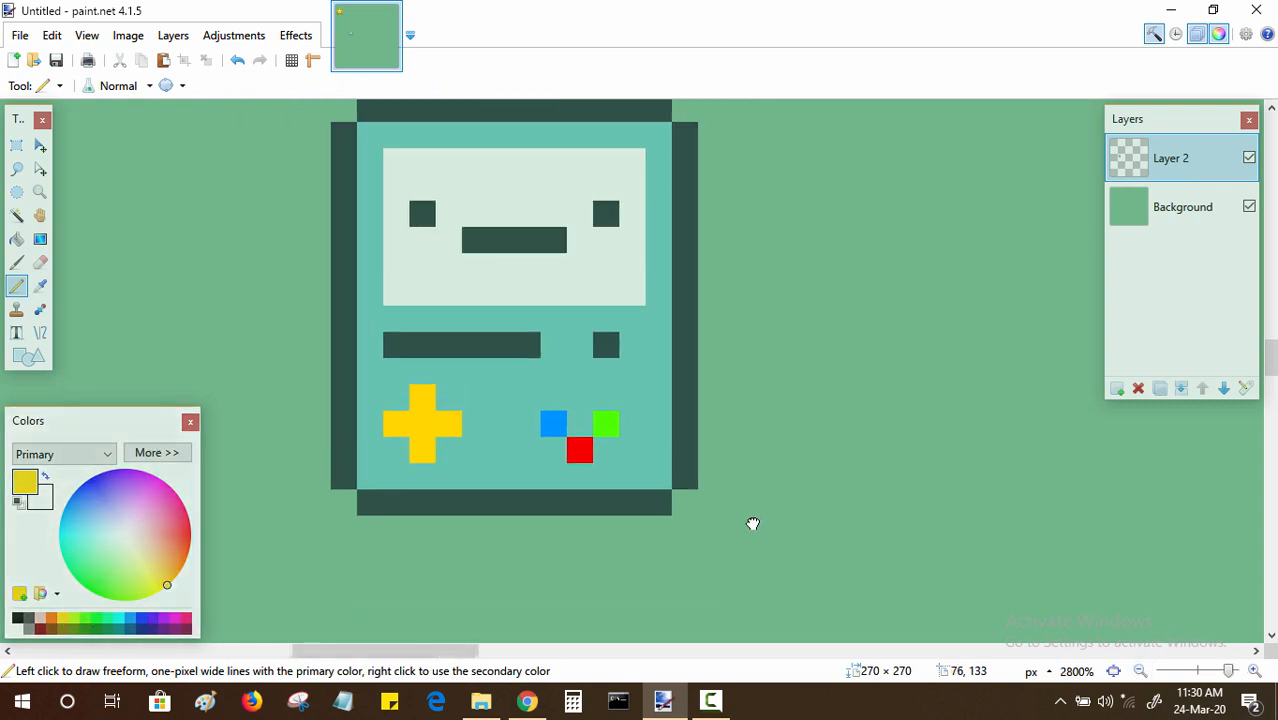
left_click_drag(753, 523, 730, 533)
left_click(1144, 666)
mouse_move(930, 502)
left_mouse_down()
mouse_move(796, 551)
mouse_move(744, 515)
mouse_move(671, 495)
left_mouse_up()
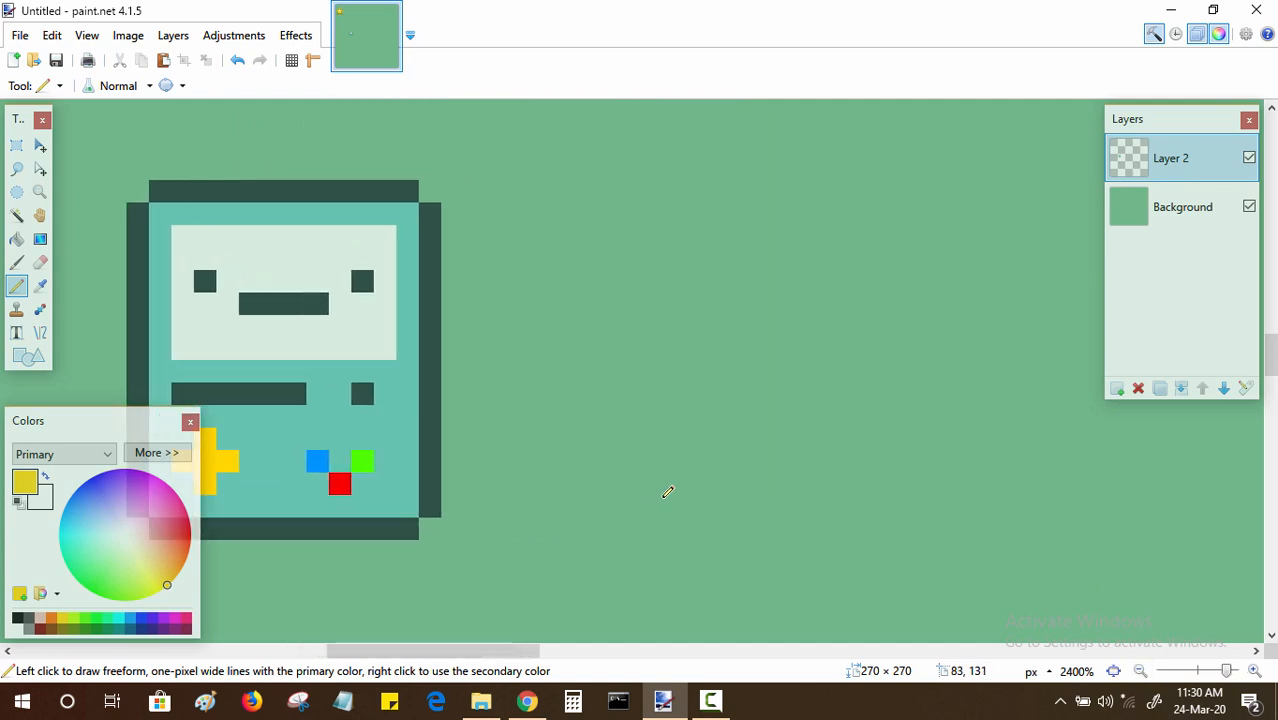
mouse_move(637, 392)
left_mouse_down()
mouse_move(593, 394)
mouse_move(633, 394)
mouse_move(624, 408)
left_mouse_up()
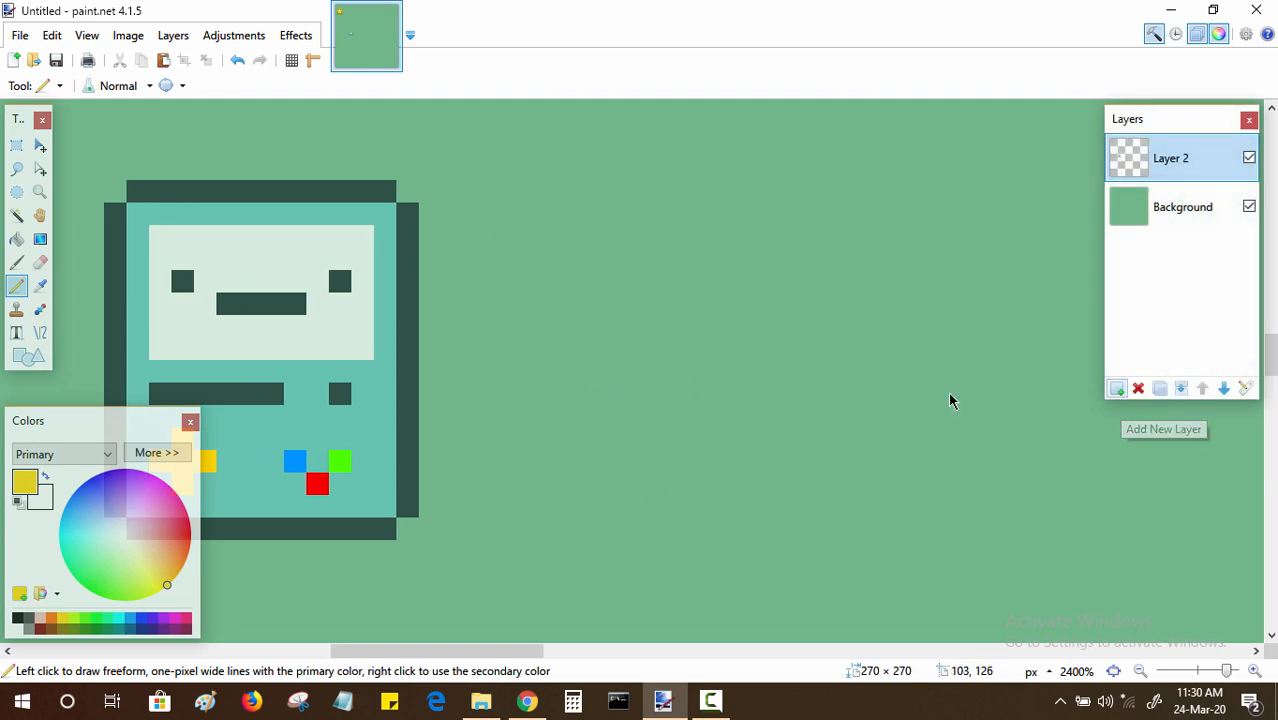
left_click_drag(574, 479, 545, 479)
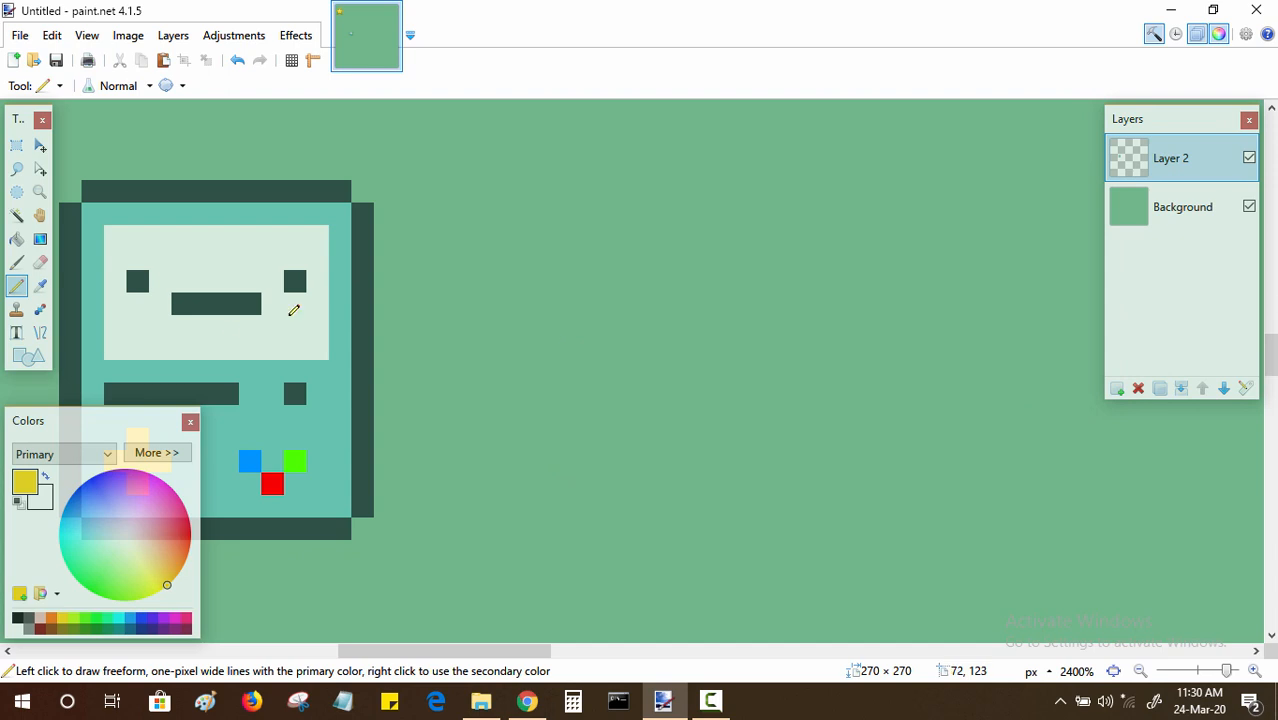
left_click(157, 453)
double_click(337, 489)
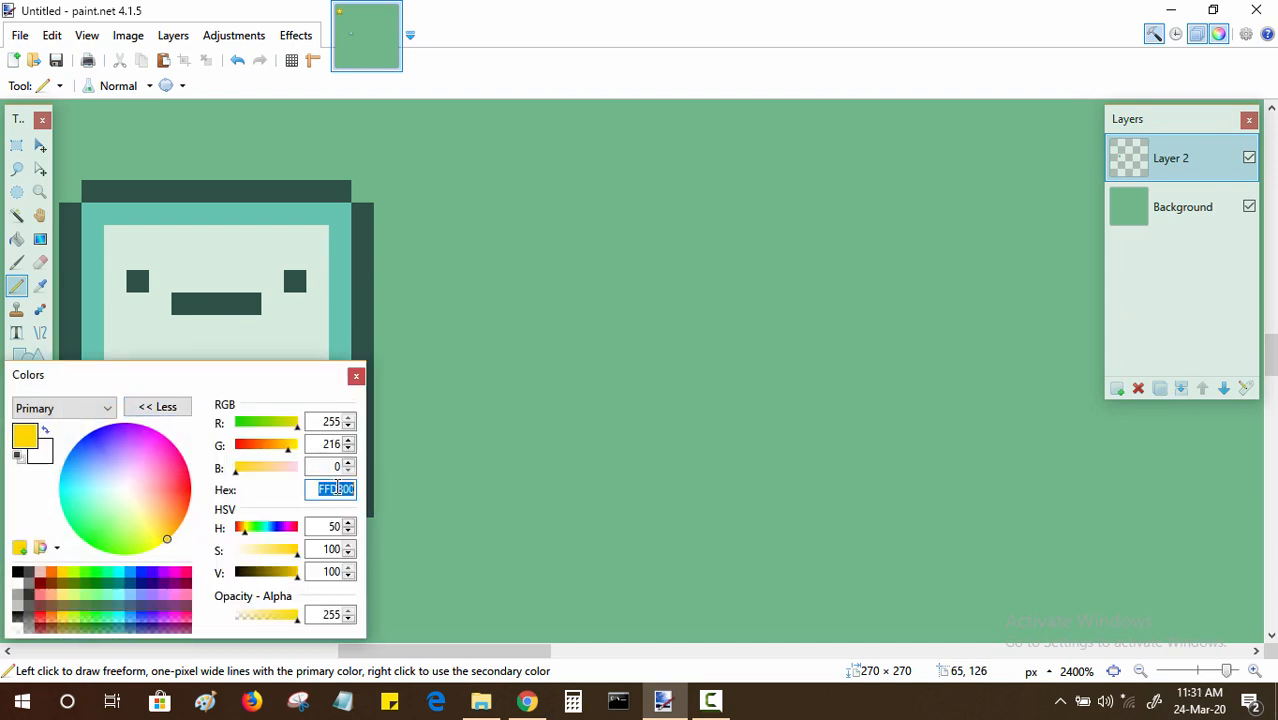
type("392912")
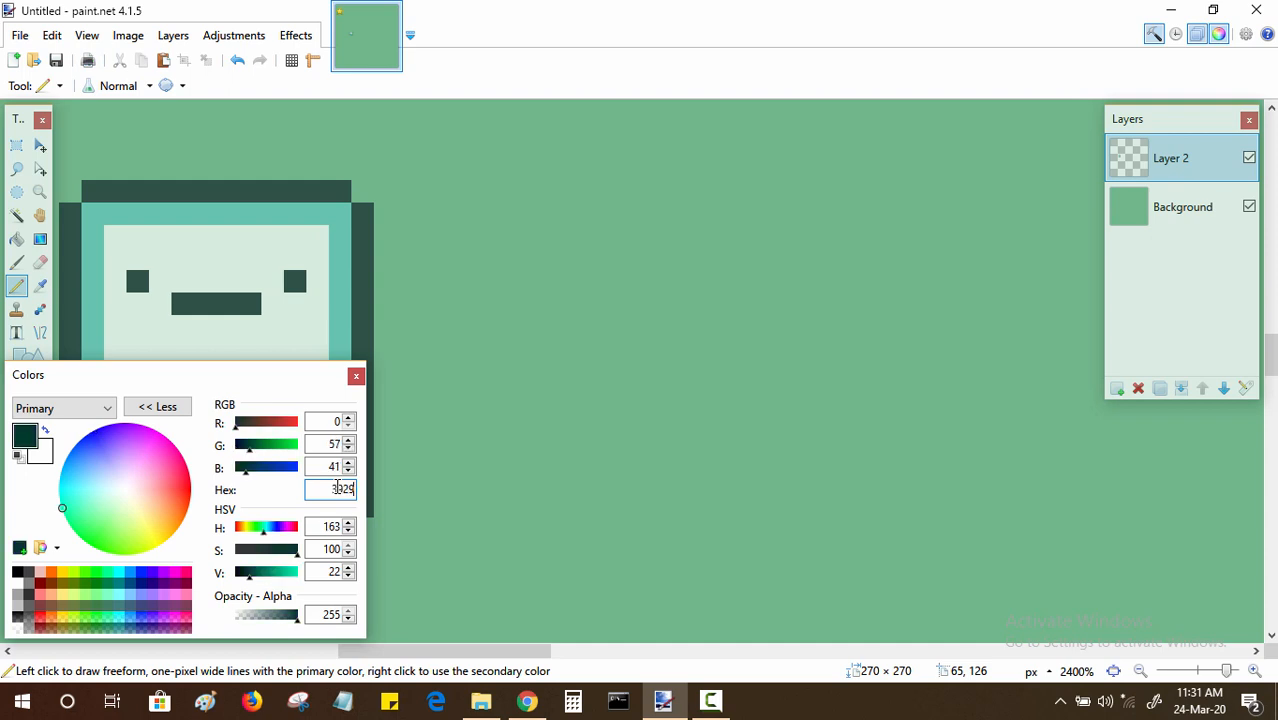
left_click(176, 408)
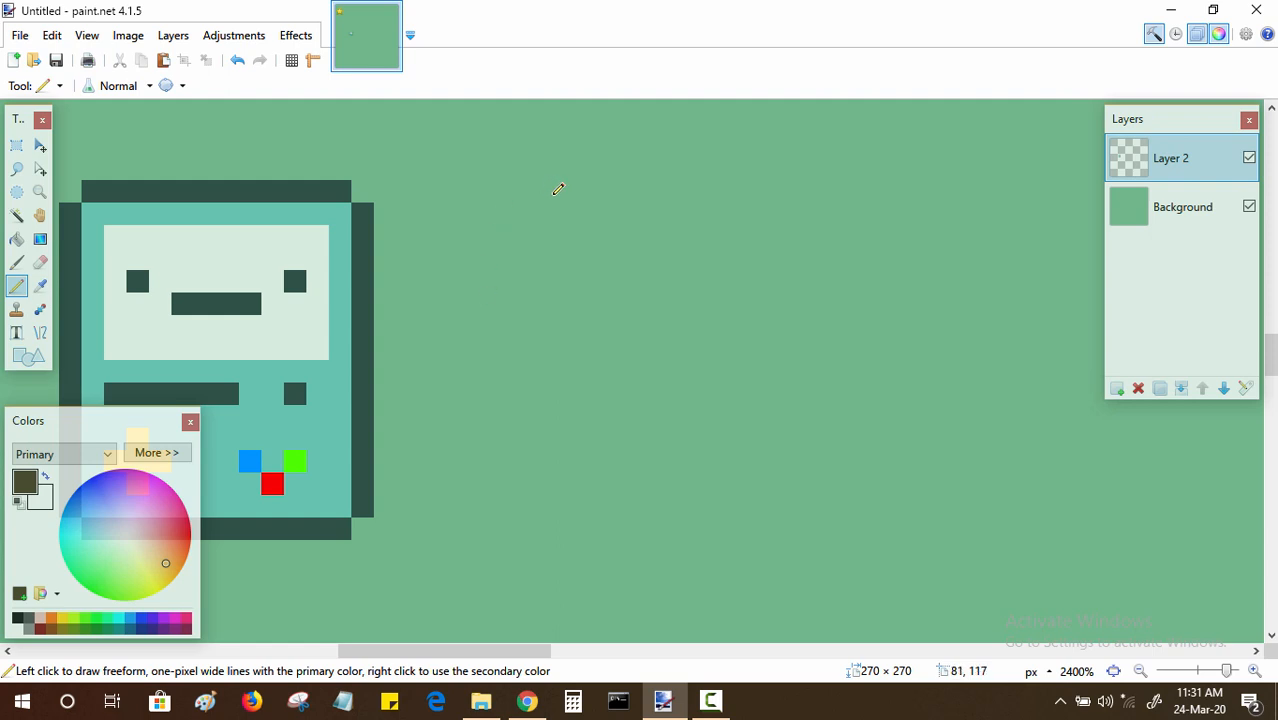
left_click_drag(569, 183, 772, 190)
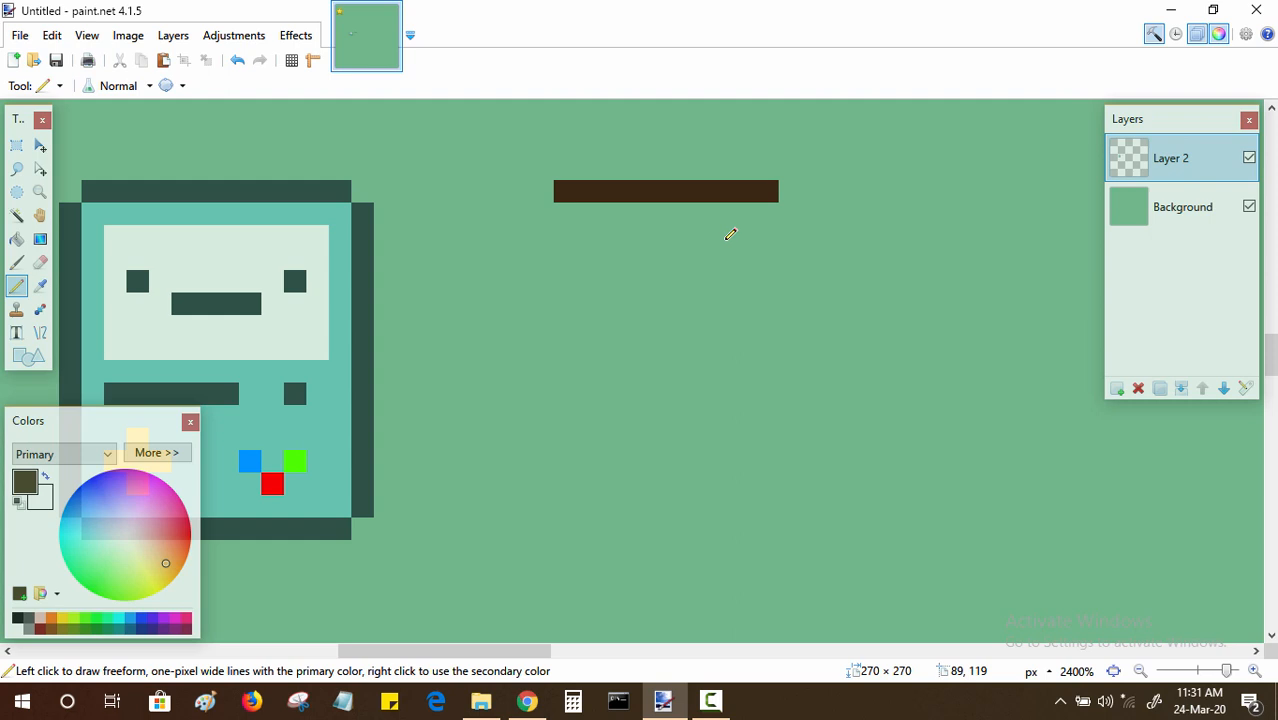
left_click(542, 214)
mouse_move(528, 230)
left_mouse_down()
mouse_move(508, 288)
mouse_move(497, 285)
mouse_move(487, 354)
mouse_move(530, 373)
mouse_move(541, 355)
mouse_move(545, 462)
mouse_move(530, 457)
mouse_move(544, 485)
mouse_move(563, 479)
mouse_move(572, 531)
mouse_move(590, 536)
mouse_move(605, 506)
mouse_move(606, 525)
mouse_move(637, 490)
mouse_move(676, 486)
mouse_move(703, 486)
mouse_move(729, 525)
mouse_move(772, 531)
mouse_move(770, 489)
mouse_move(793, 460)
mouse_move(795, 345)
mouse_move(843, 330)
mouse_move(848, 269)
mouse_move(813, 257)
mouse_move(790, 213)
left_mouse_up()
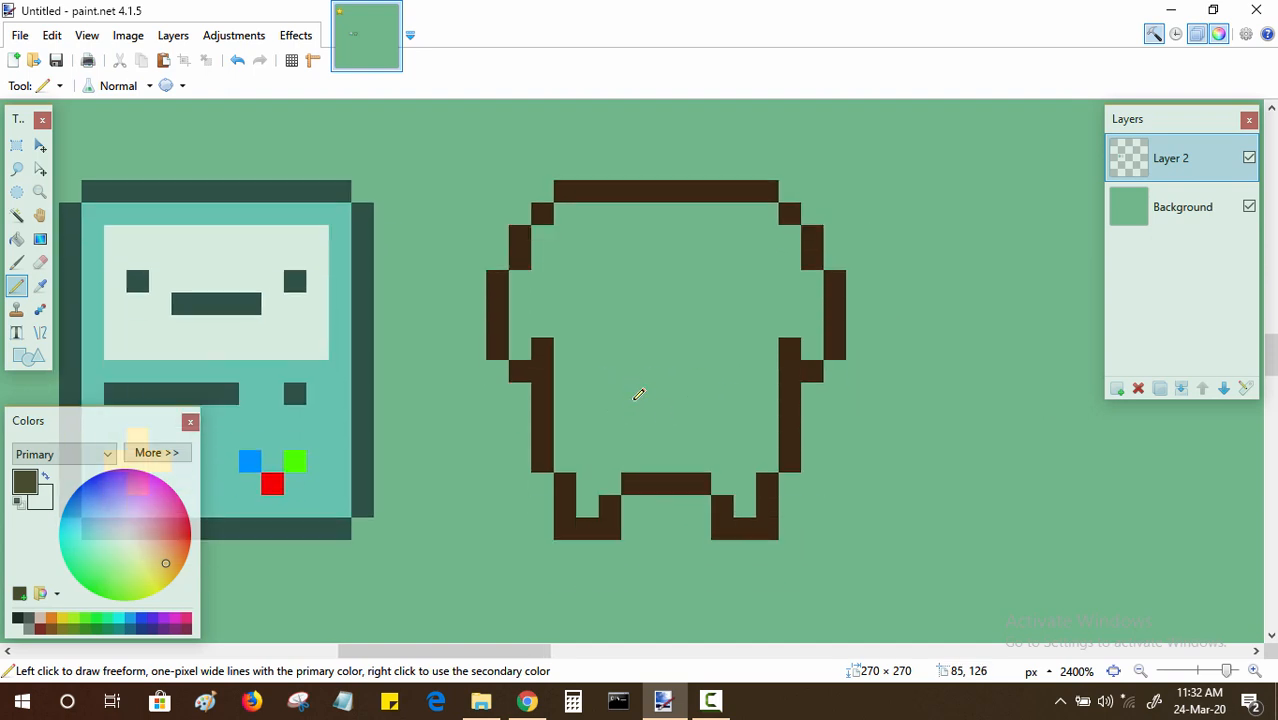
- Fill the whole inside of the brown outline, including the side bulges and legs, with orange F9B415
left_click(160, 452)
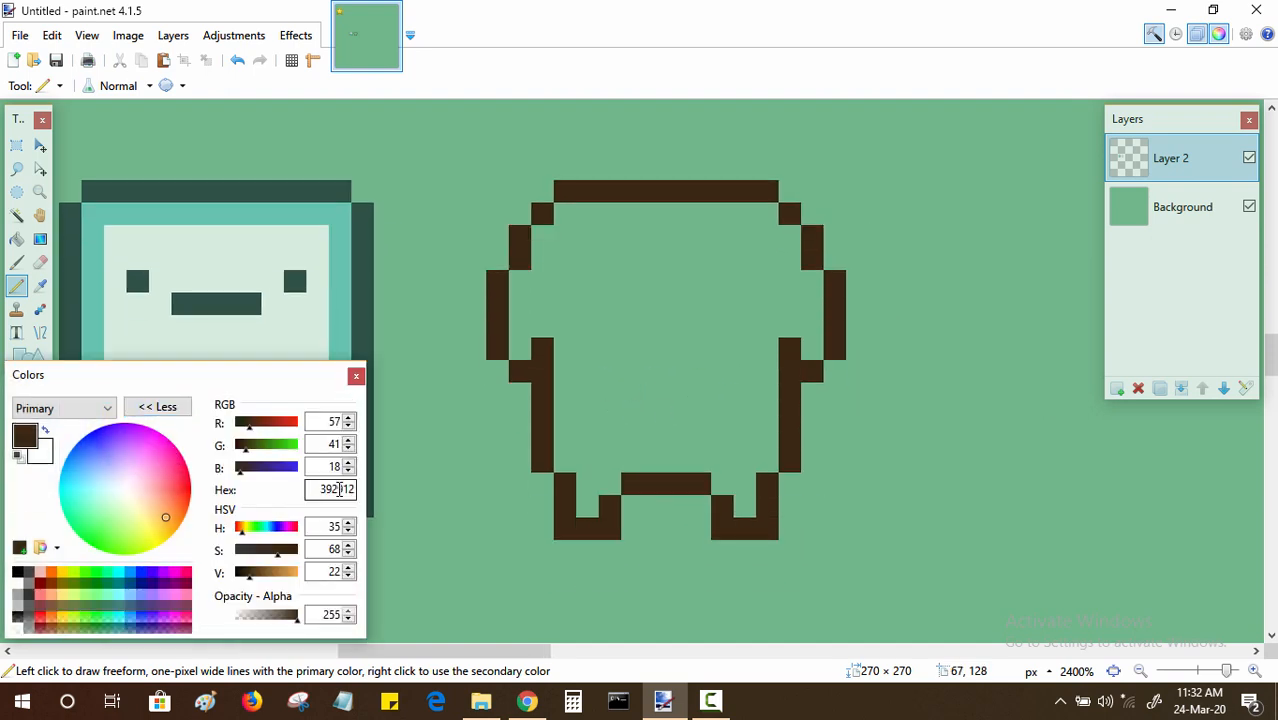
left_click(340, 489)
type("00f9b4")
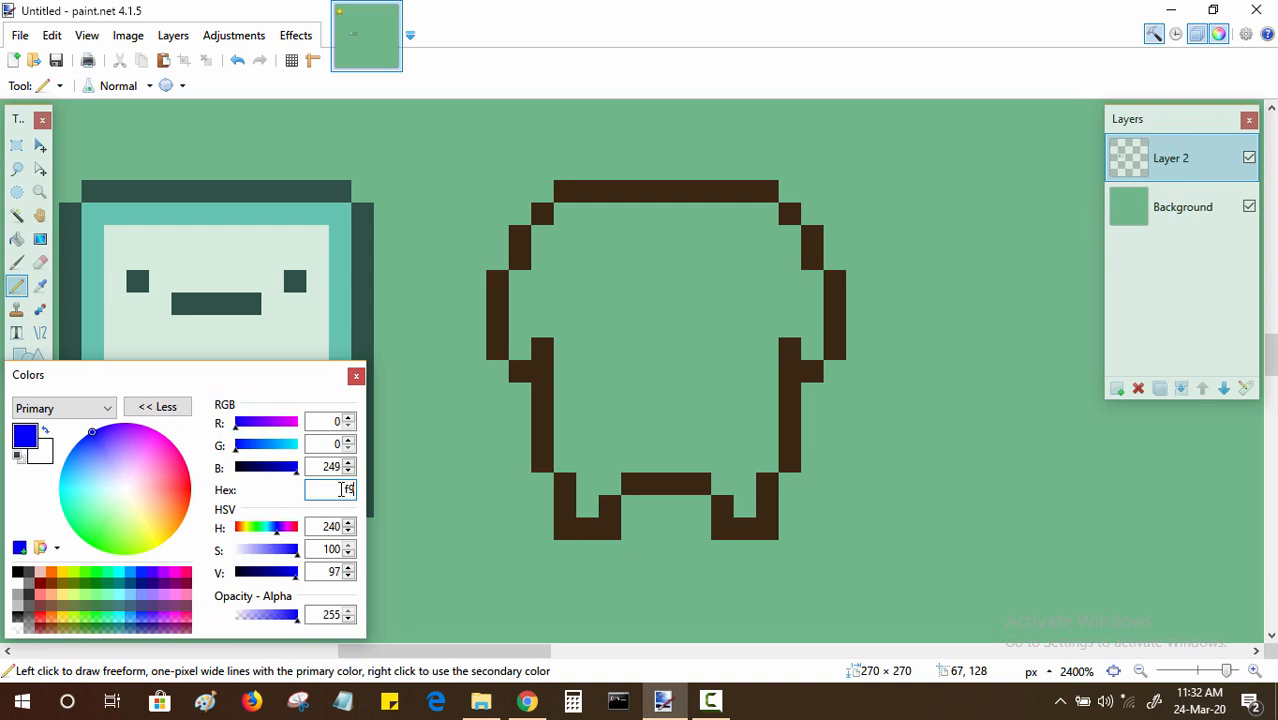
type("15")
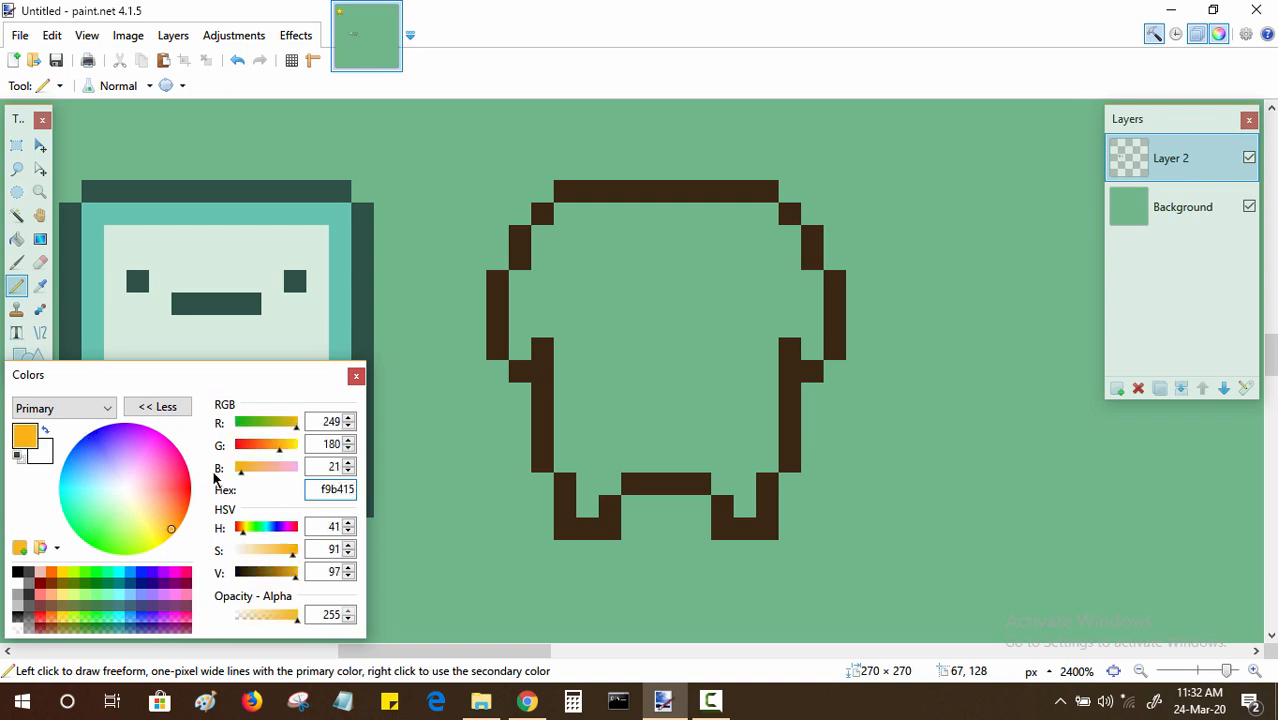
left_click(157, 407)
left_click_drag(520, 283, 520, 352)
left_click_drag(812, 283, 812, 352)
left_click_drag(565, 208, 774, 214)
mouse_move(542, 236)
left_mouse_down()
mouse_move(784, 240)
mouse_move(792, 250)
mouse_move(546, 259)
mouse_move(786, 259)
left_mouse_up()
mouse_move(548, 273)
left_mouse_down()
mouse_move(543, 312)
mouse_move(733, 323)
mouse_move(738, 364)
mouse_move(803, 343)
mouse_move(785, 276)
mouse_move(590, 304)
left_mouse_up()
mouse_move(790, 306)
left_mouse_down()
mouse_move(615, 304)
mouse_move(576, 357)
mouse_move(567, 468)
mouse_move(583, 492)
mouse_move(603, 482)
mouse_move(586, 410)
mouse_move(614, 328)
mouse_move(651, 388)
mouse_move(767, 383)
mouse_move(773, 349)
mouse_move(760, 458)
mouse_move(735, 479)
mouse_move(743, 493)
mouse_move(745, 428)
mouse_move(715, 428)
mouse_move(683, 462)
mouse_move(627, 464)
mouse_move(671, 441)
mouse_move(707, 360)
left_mouse_up()
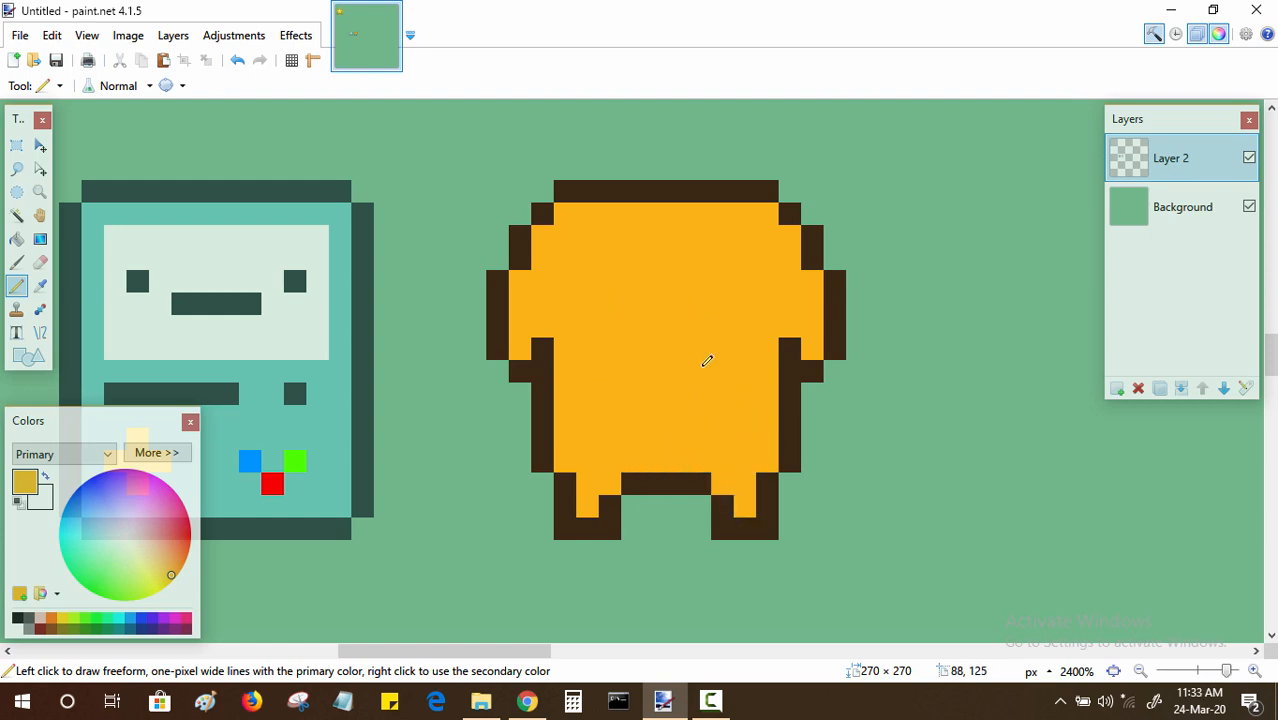
- Draw two eye rings with 2 by 2 pixel openings and a two-pixel nose between them in the sampled dark brown
left_click(655, 192, "ctrl")
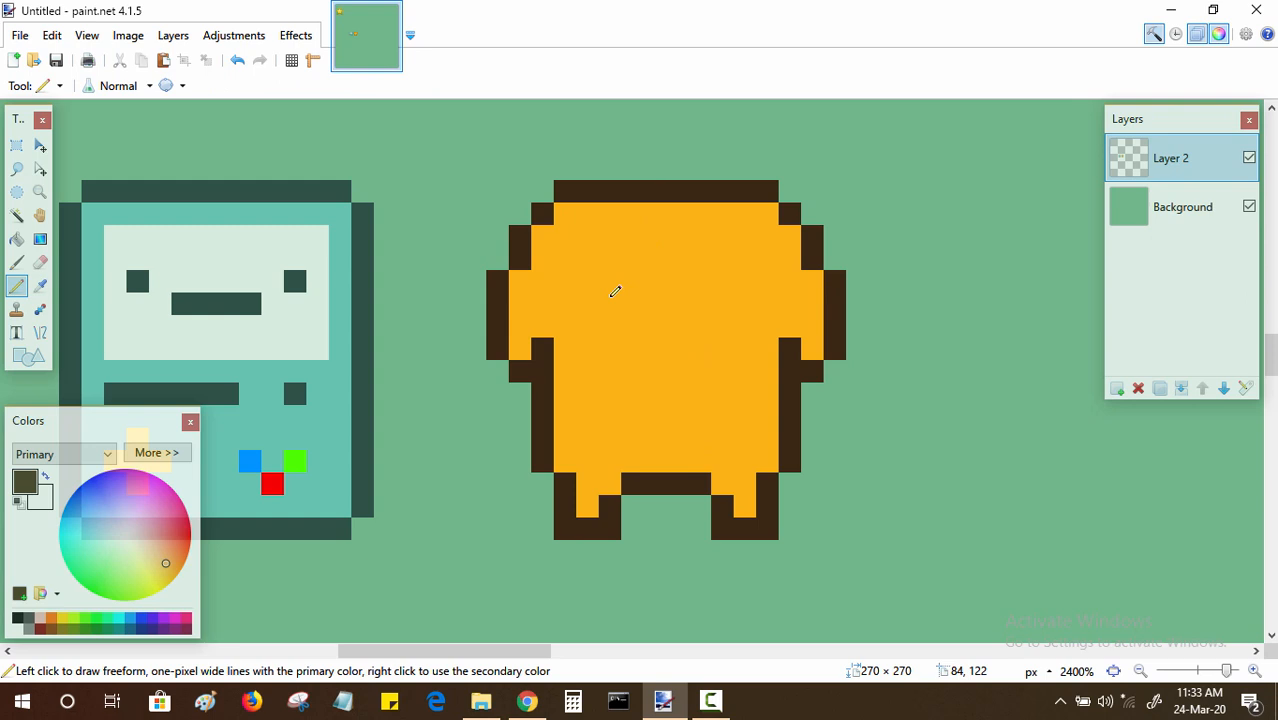
left_click(565, 282)
mouse_move(570, 300)
left_mouse_down()
mouse_move(587, 264)
mouse_move(604, 262)
mouse_move(627, 279)
mouse_move(627, 299)
mouse_move(594, 327)
mouse_move(674, 326)
mouse_move(731, 264)
mouse_move(763, 279)
mouse_move(726, 324)
left_mouse_up()
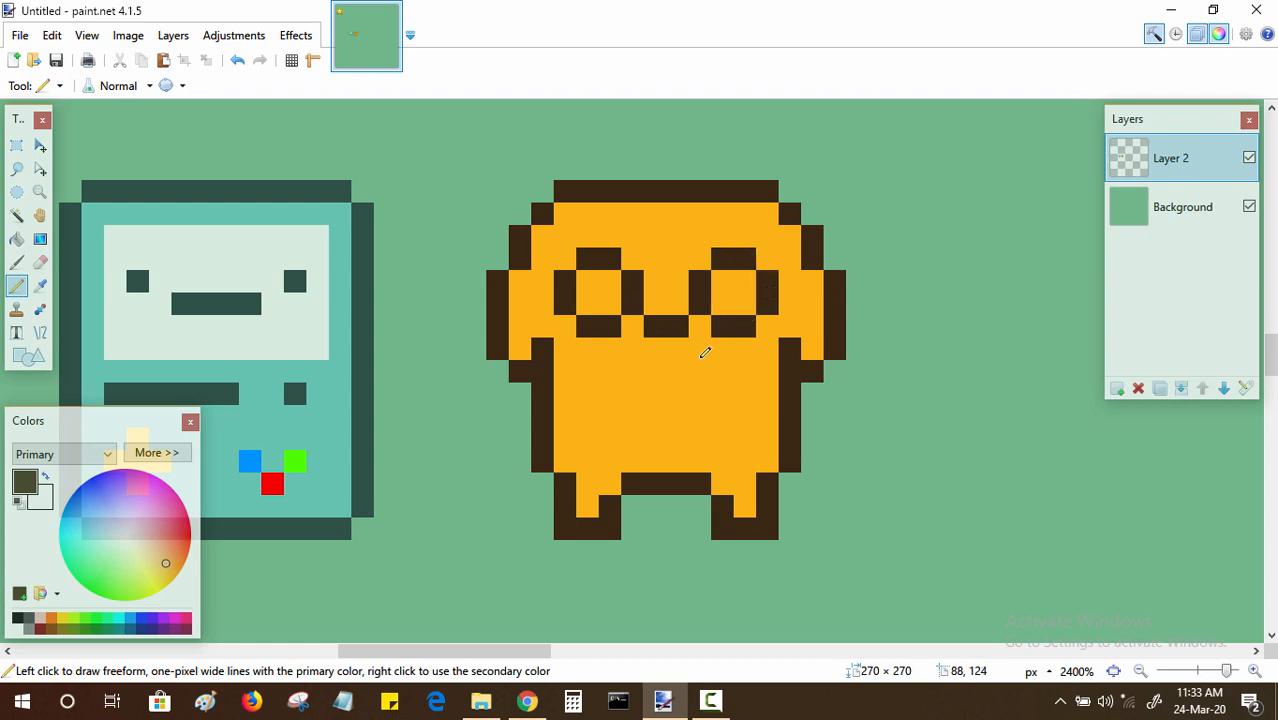
- Fill the 2 by 2 pixel openings of both eyes with white
left_click(18, 628)
left_click_drag(612, 282, 590, 304)
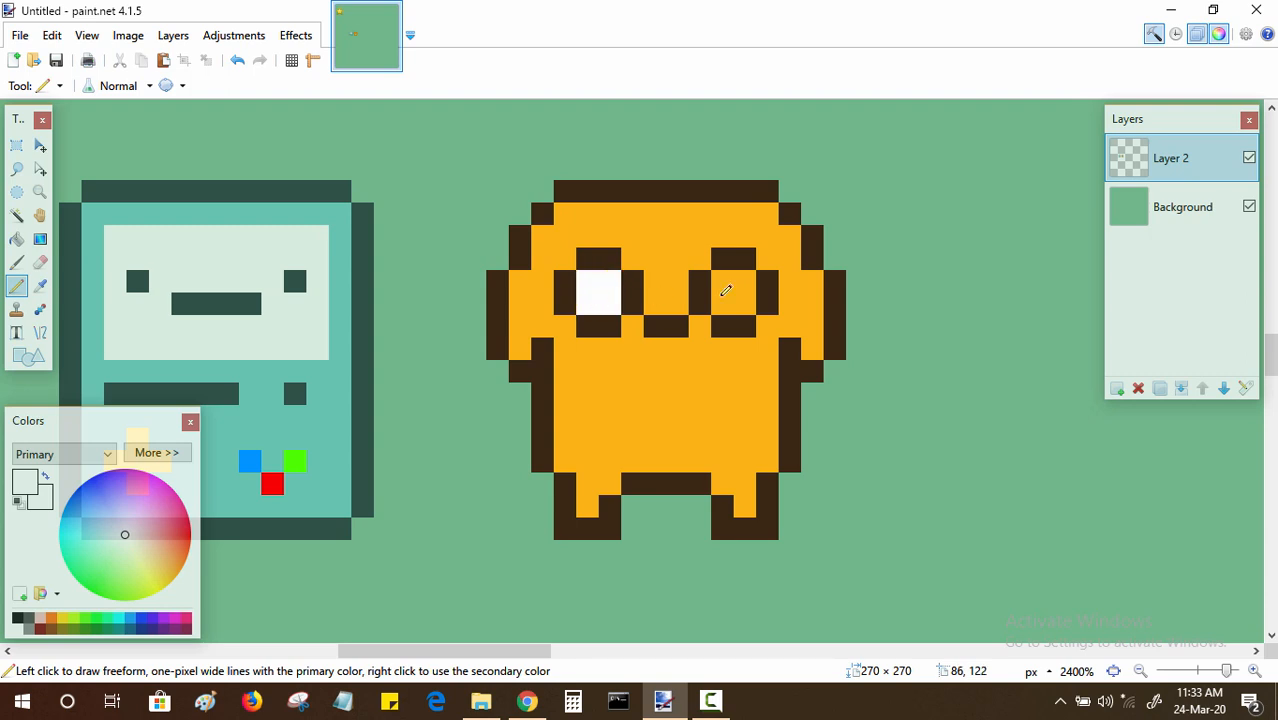
mouse_move(724, 282)
left_mouse_down()
mouse_move(745, 283)
mouse_move(724, 304)
left_mouse_up()
left_click(744, 303)
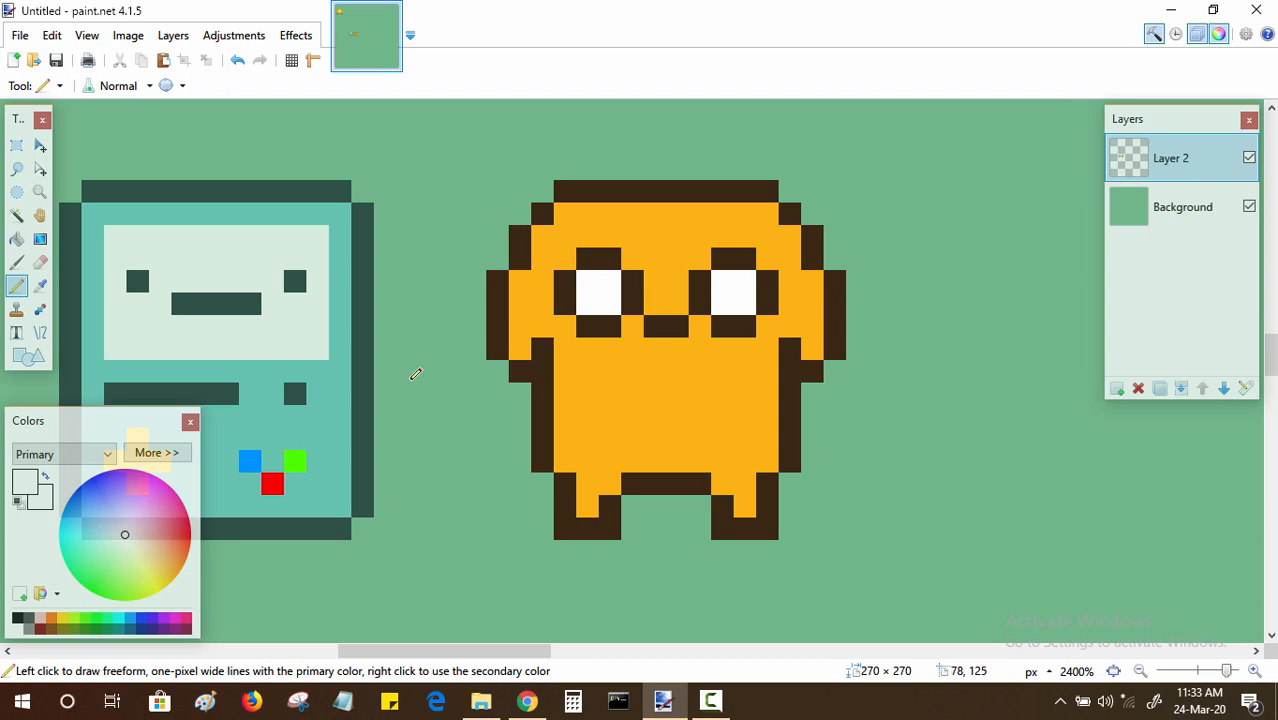
- Draw a stepped, symmetrical muzzle outline below the nose in tan B8882B, with two-pixel bars at its centre and lower edges
left_click(156, 453)
left_click(329, 487)
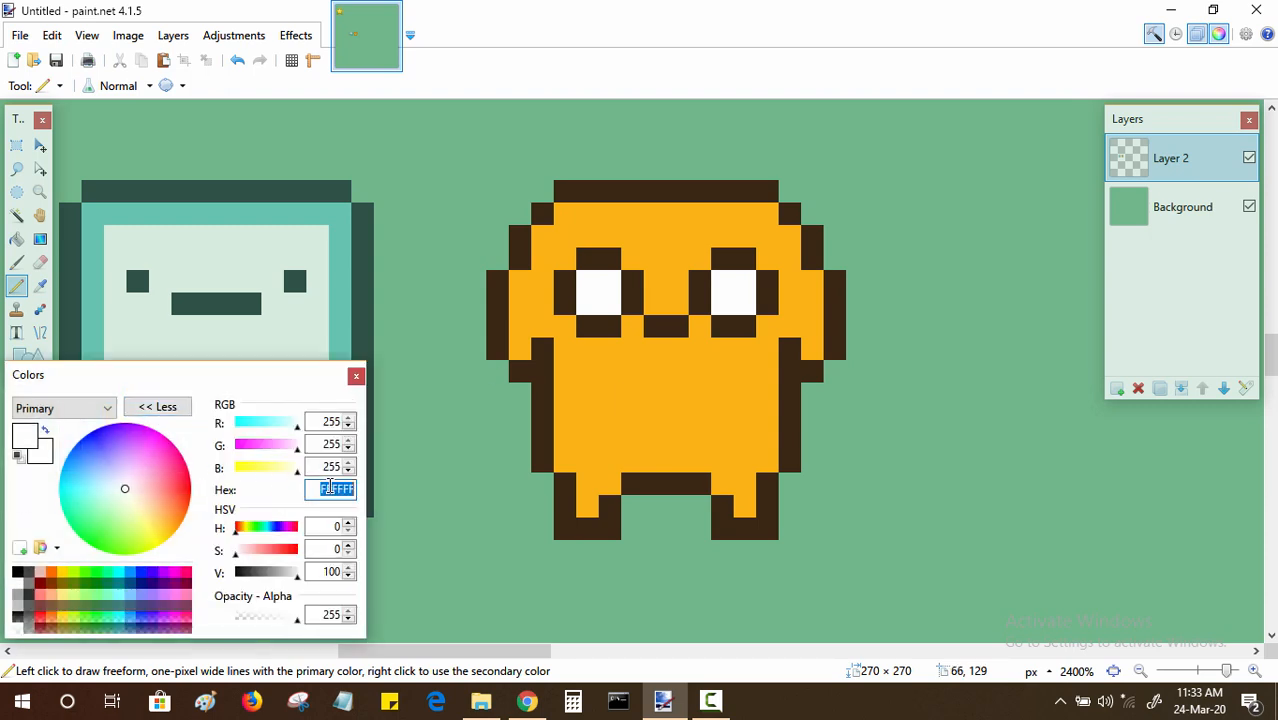
type("00b888")
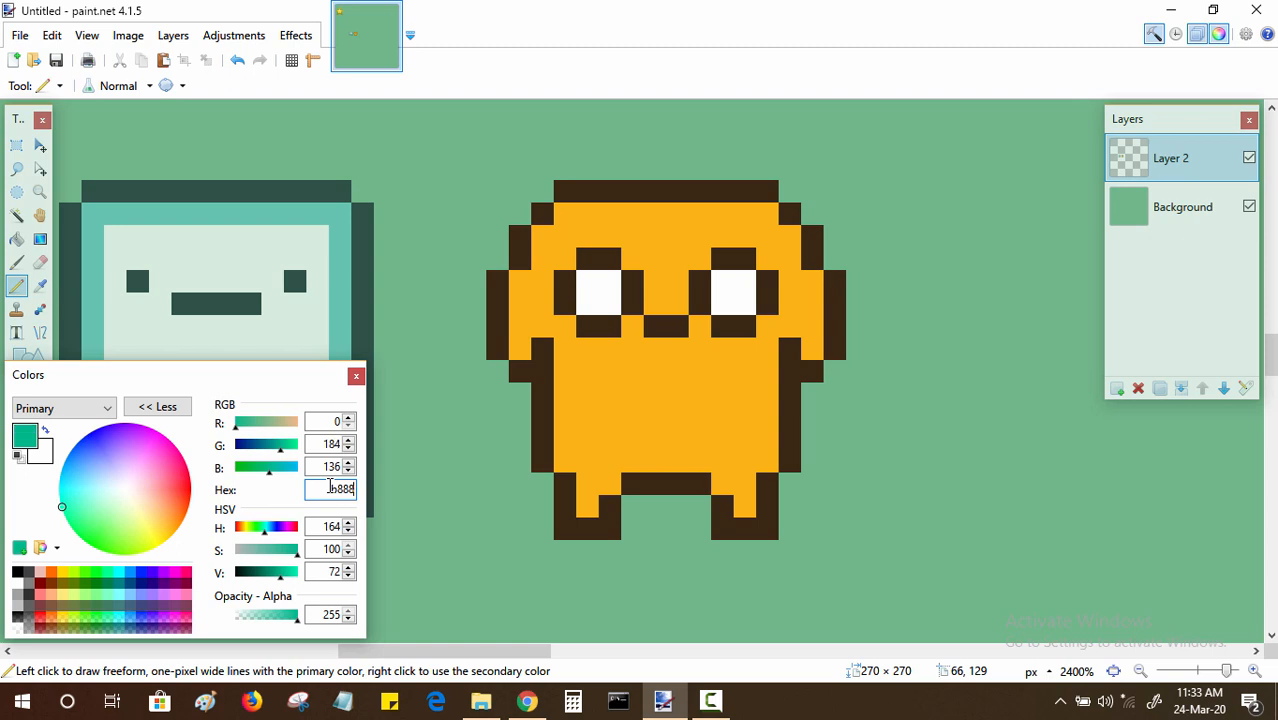
type("2b")
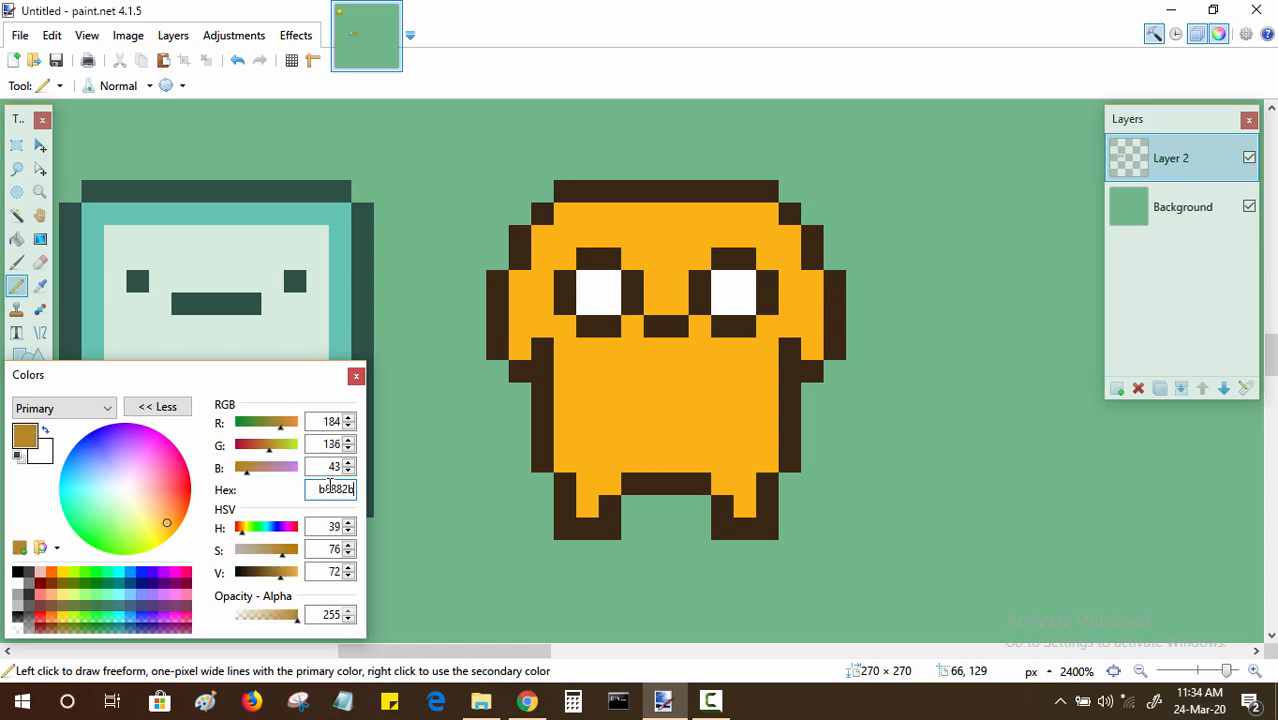
left_click(157, 407)
left_click_drag(611, 346, 632, 327)
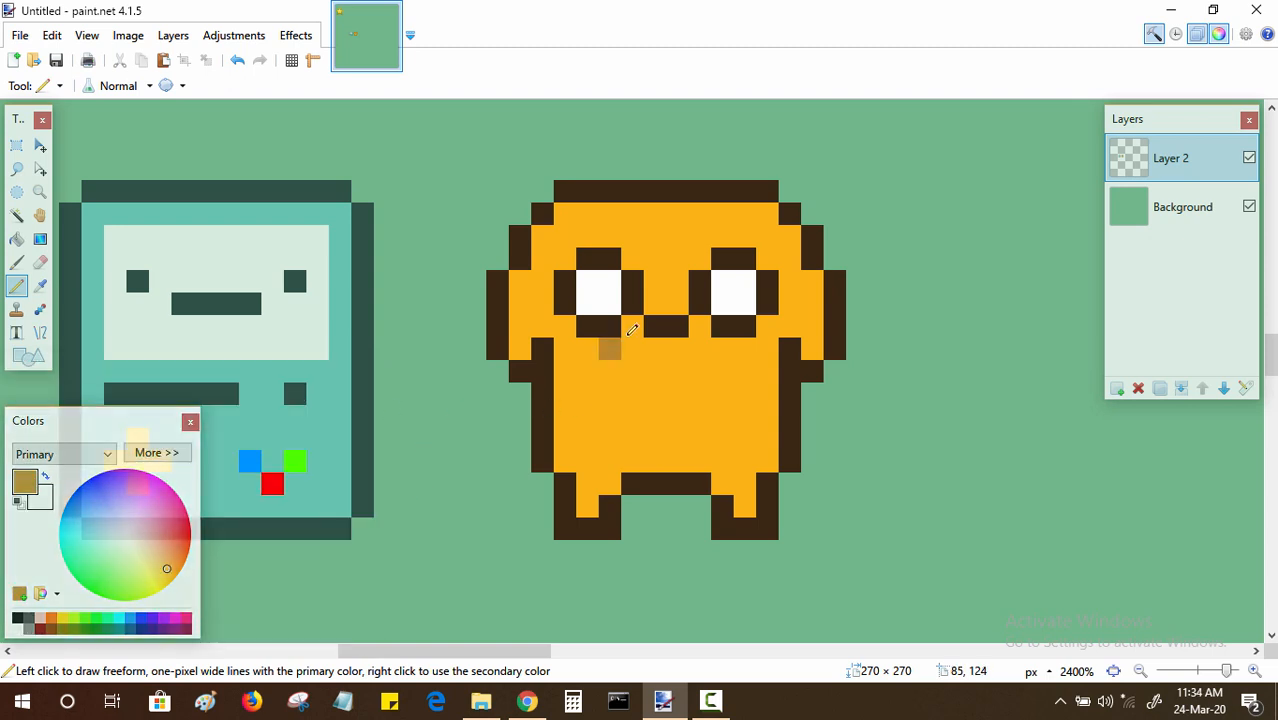
left_click(699, 326)
left_click(724, 350)
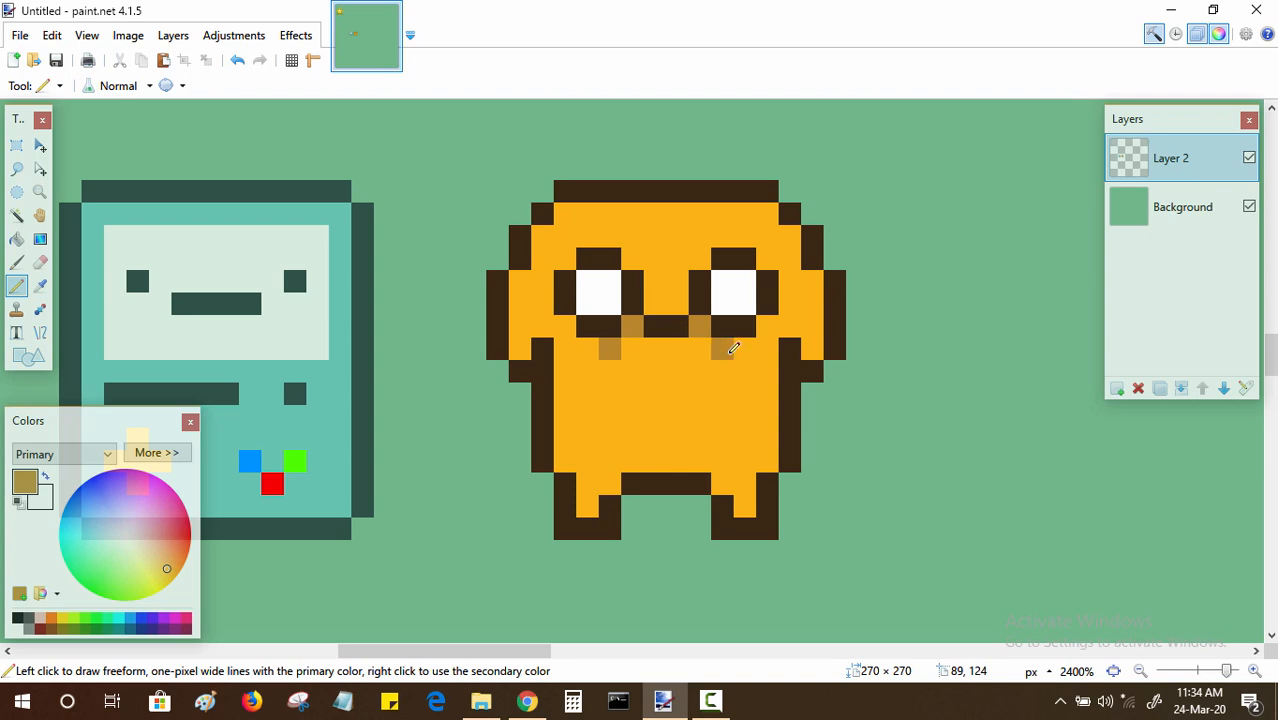
left_click(588, 370)
mouse_move(615, 391)
left_mouse_down()
mouse_move(676, 365)
mouse_move(700, 393)
mouse_move(733, 386)
mouse_move(745, 365)
left_mouse_up()
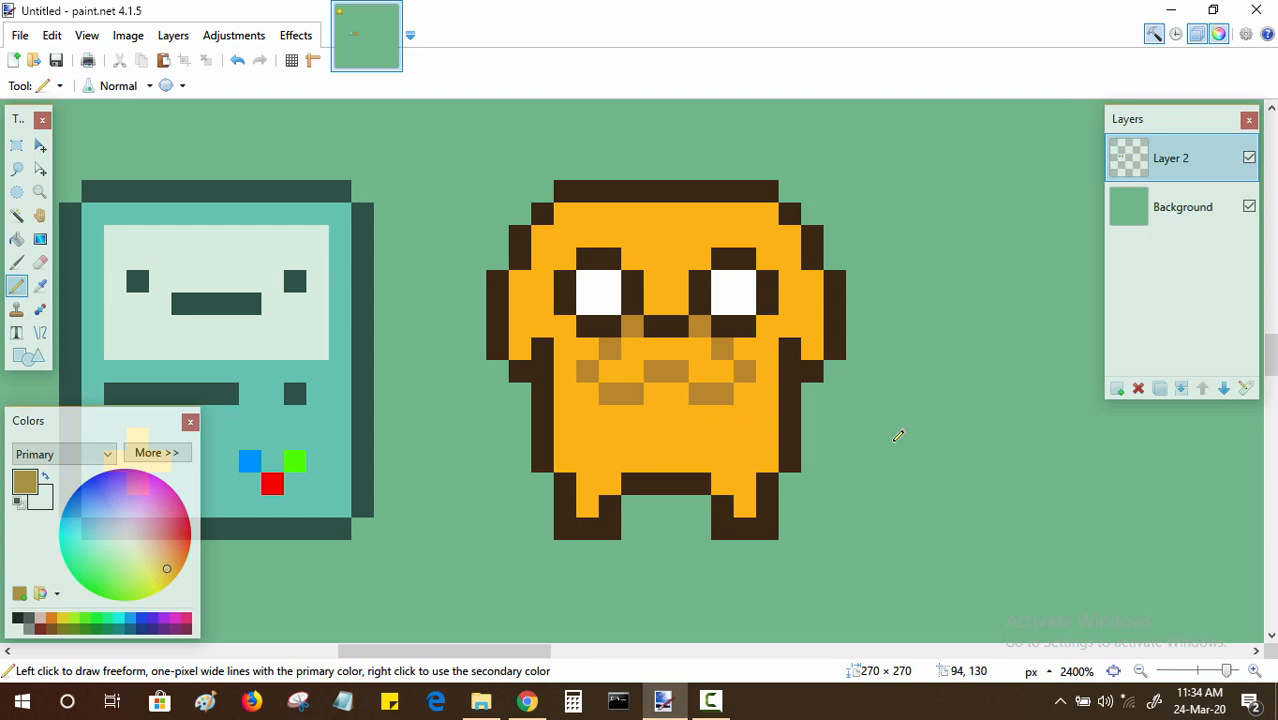
- Start a third character with a two-pixel bar in dark blue 112E39, four pixels right of the orange character and level with its top
mouse_move(966, 498)
left_mouse_down()
mouse_move(742, 476)
mouse_move(782, 485)
mouse_move(682, 491)
mouse_move(733, 485)
mouse_move(700, 465)
mouse_move(725, 462)
mouse_move(705, 460)
left_mouse_up()
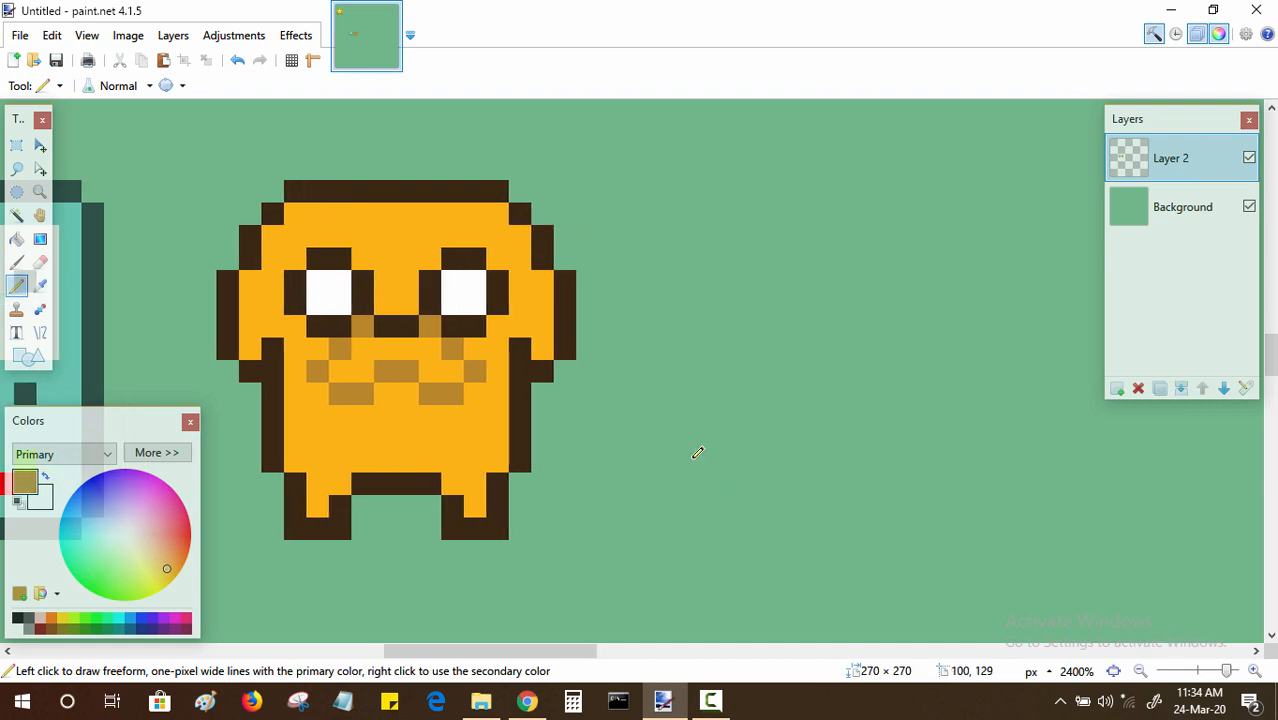
left_click(157, 452)
double_click(328, 489)
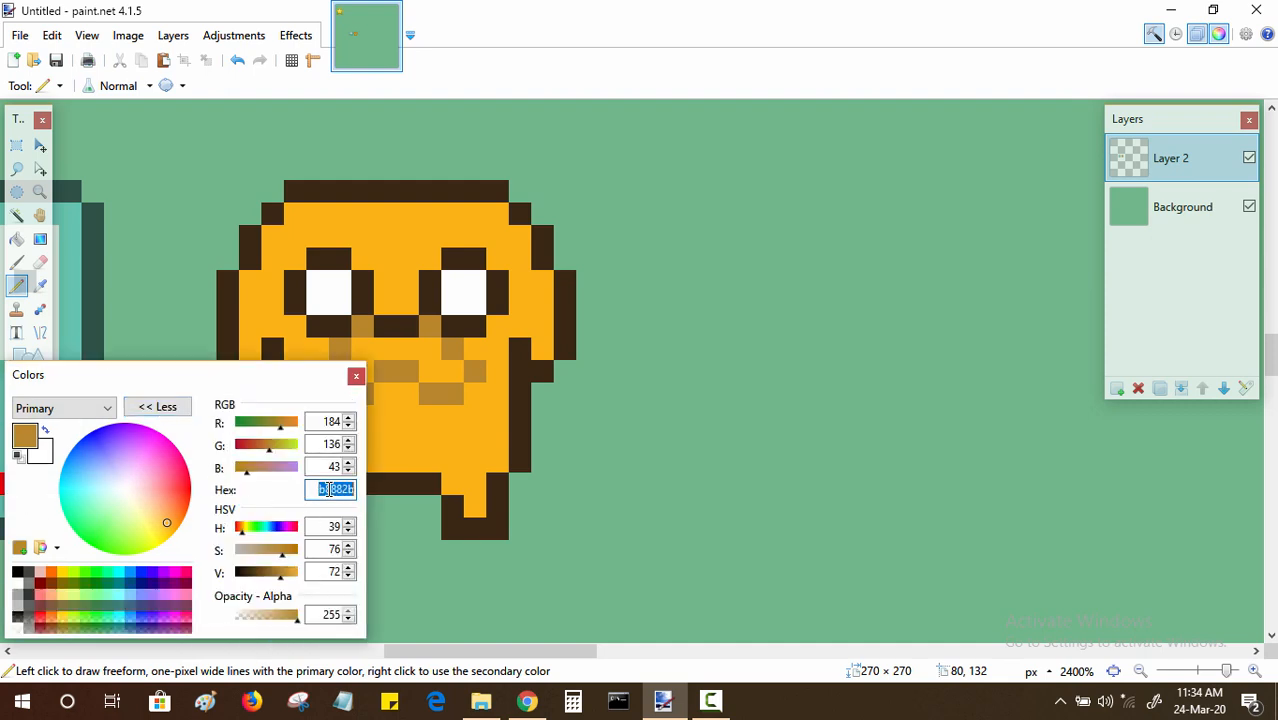
type("112e39")
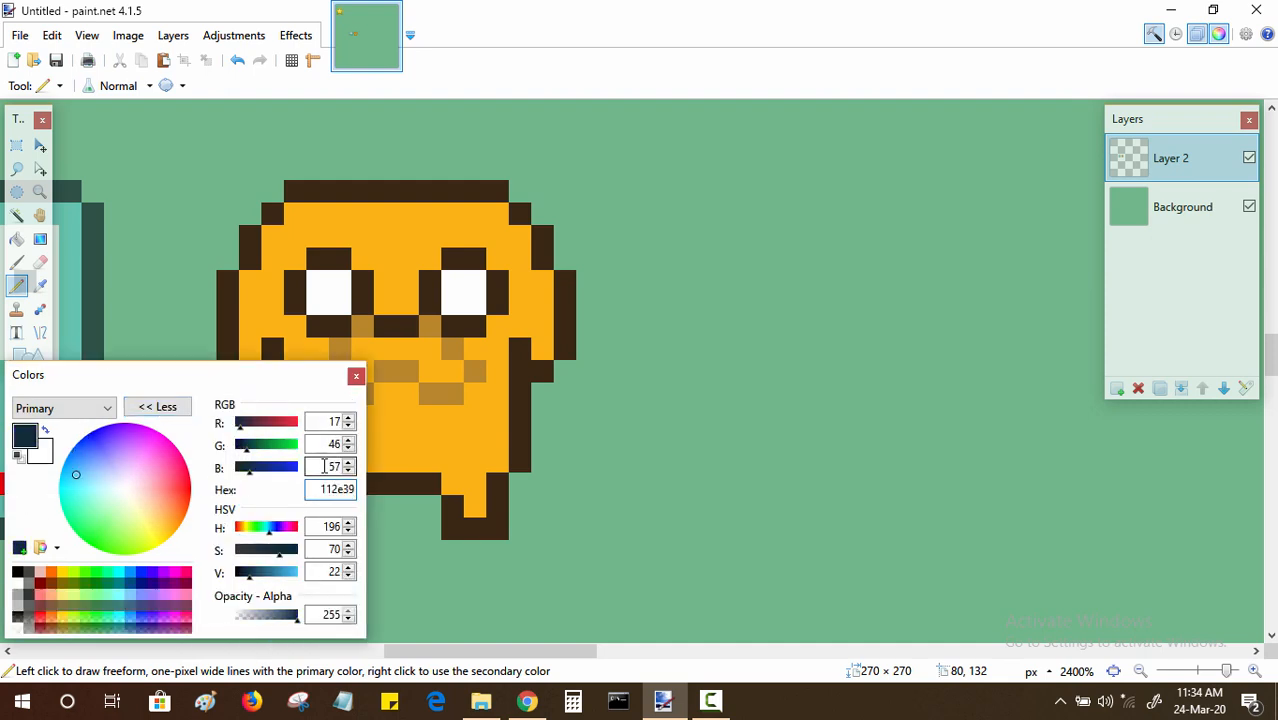
left_click(162, 407)
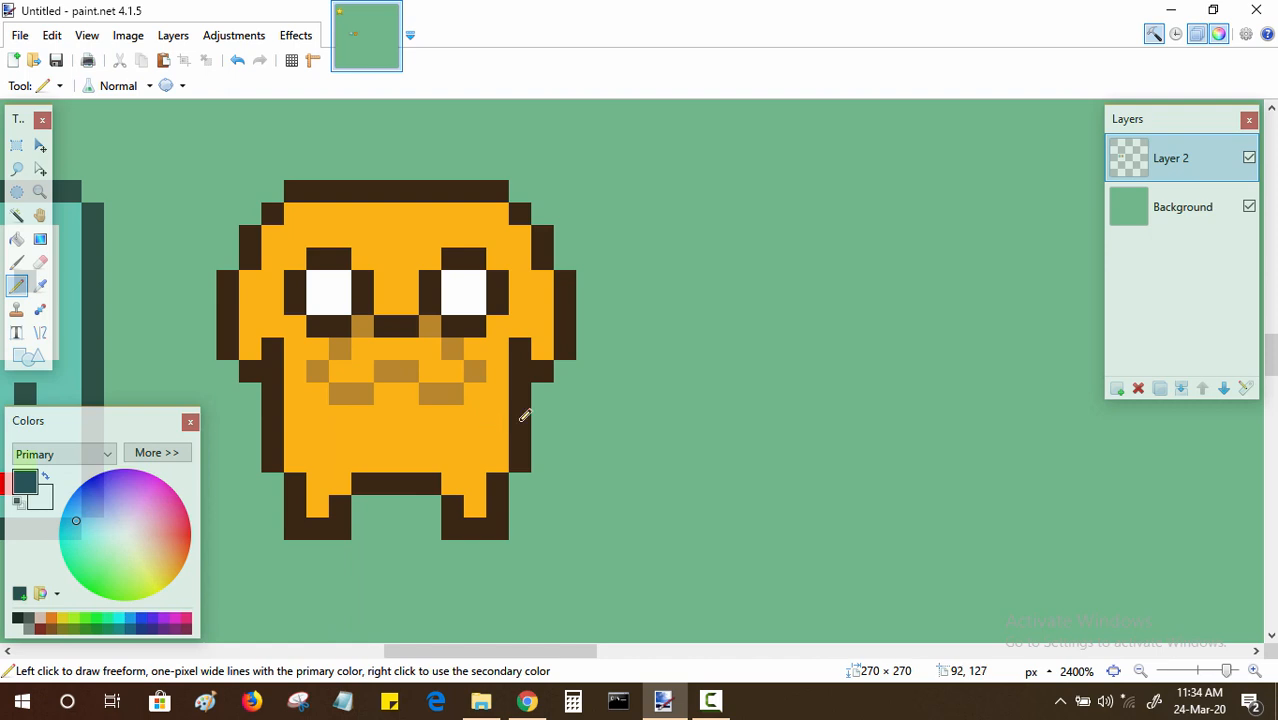
mouse_move(675, 182)
left_mouse_down()
mouse_move(733, 220)
mouse_move(713, 200)
left_mouse_up()
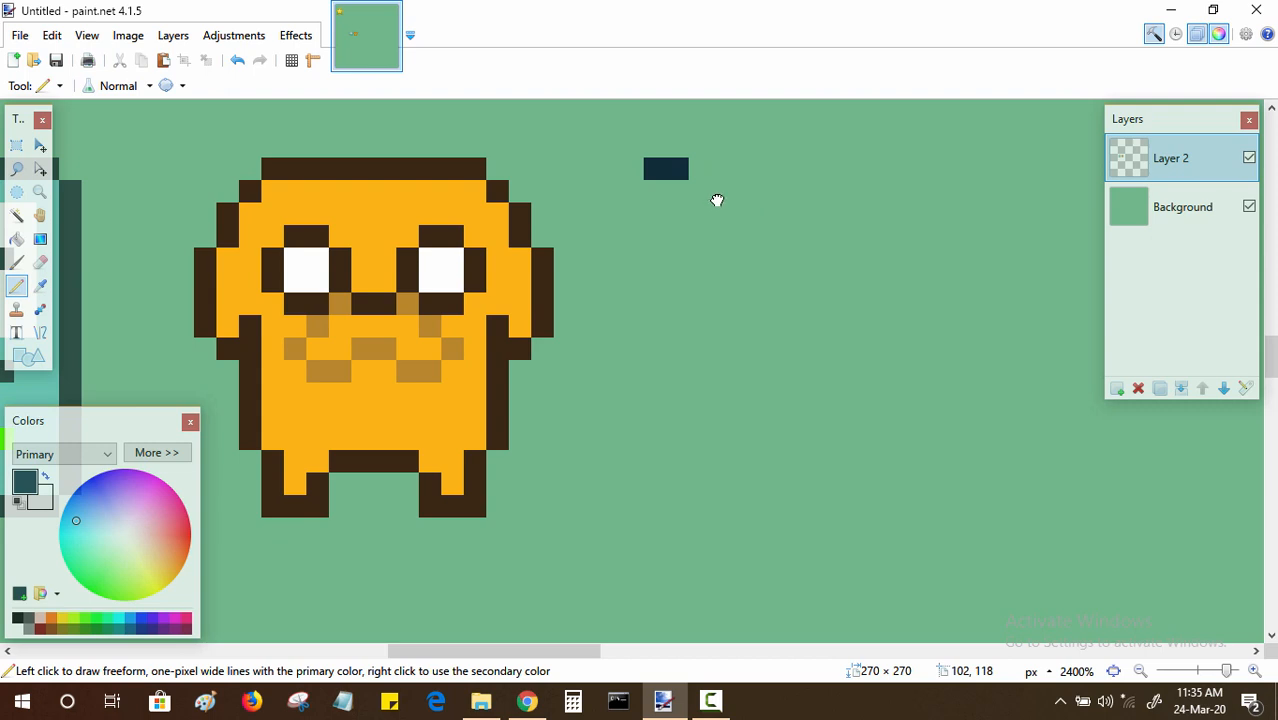
- Draw the third character's stepped left outline in dark blue: seven pixels down, a bulge one pixel further out, and a lower edge ending in a corner pixel
left_click_drag(631, 190, 632, 282)
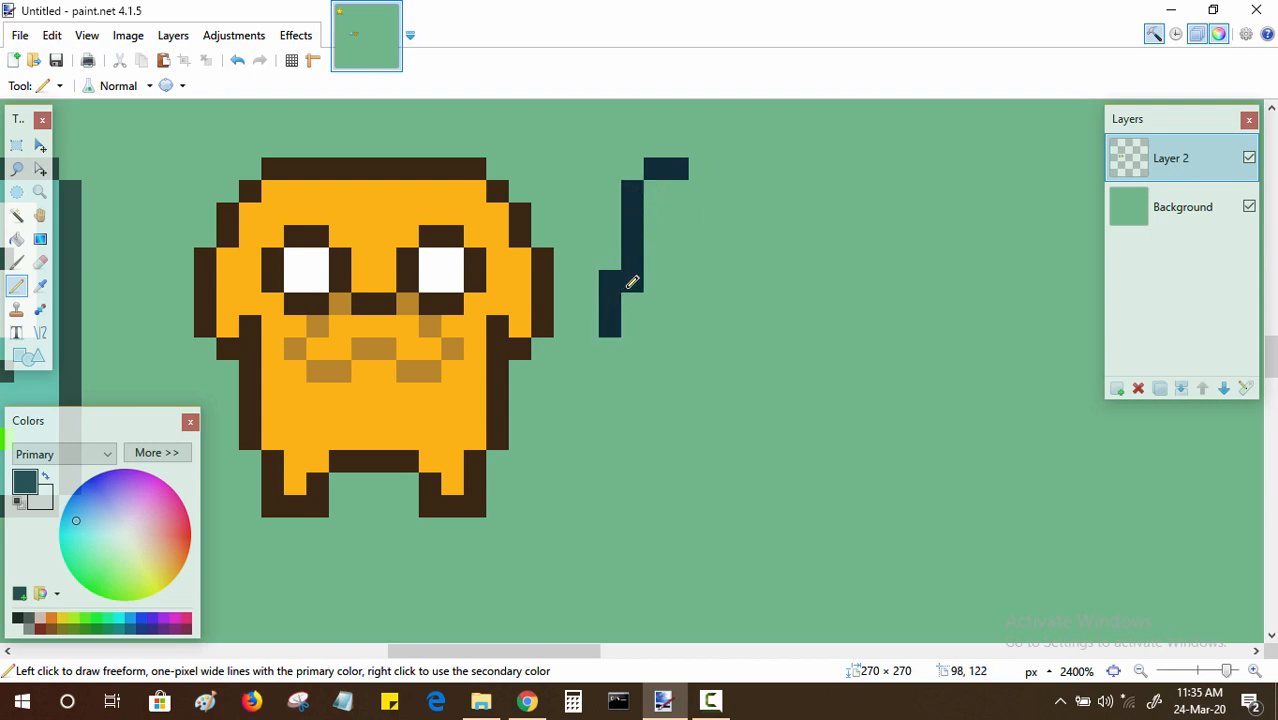
key("ctrl+z")
mouse_move(632, 185)
left_mouse_down()
mouse_move(633, 316)
mouse_move(615, 358)
mouse_move(643, 425)
mouse_move(638, 492)
left_mouse_up()
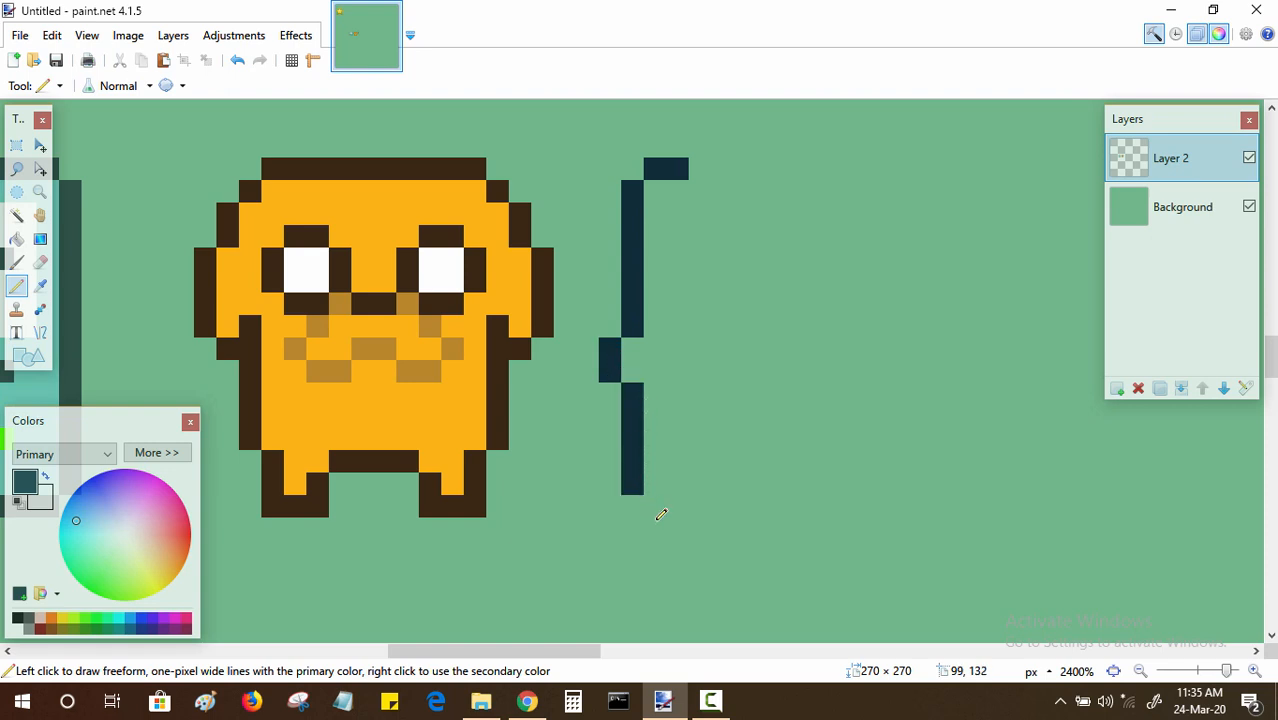
left_click(652, 498)
scroll(670, 513, "right", 3)
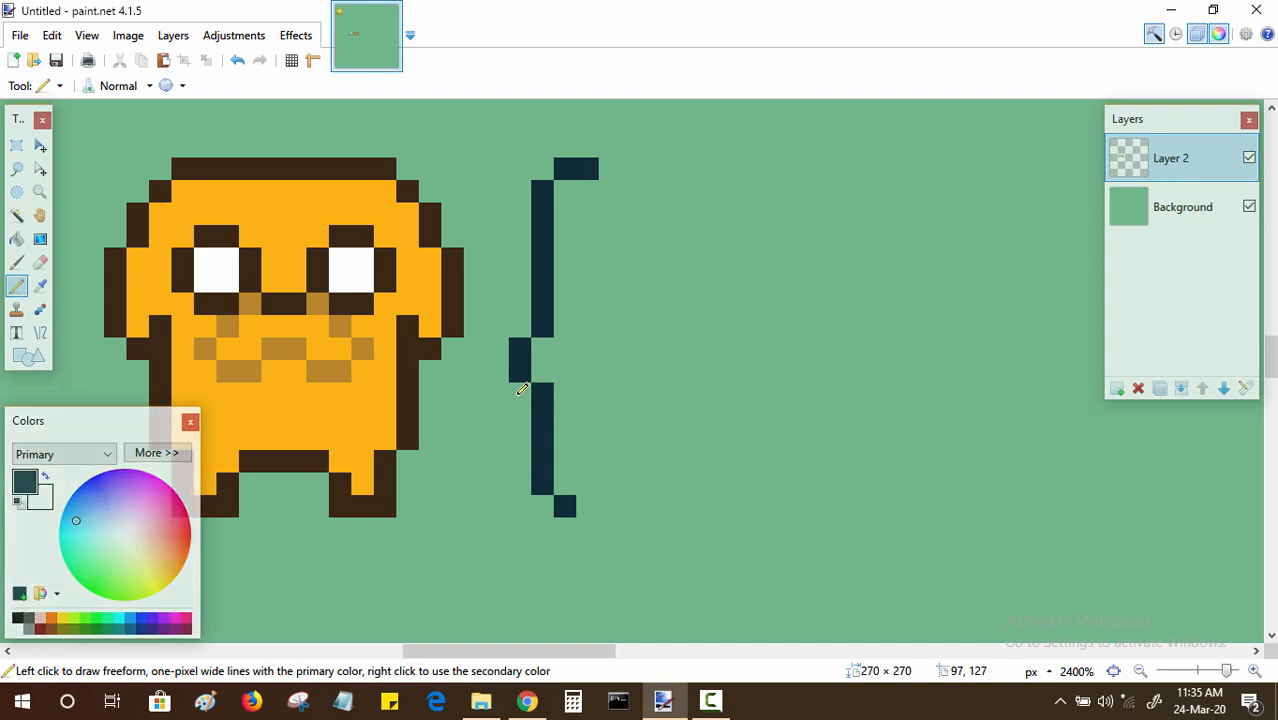
mouse_move(522, 406)
left_mouse_down()
mouse_move(522, 394)
mouse_move(524, 420)
mouse_move(542, 428)
mouse_move(530, 437)
left_mouse_up()
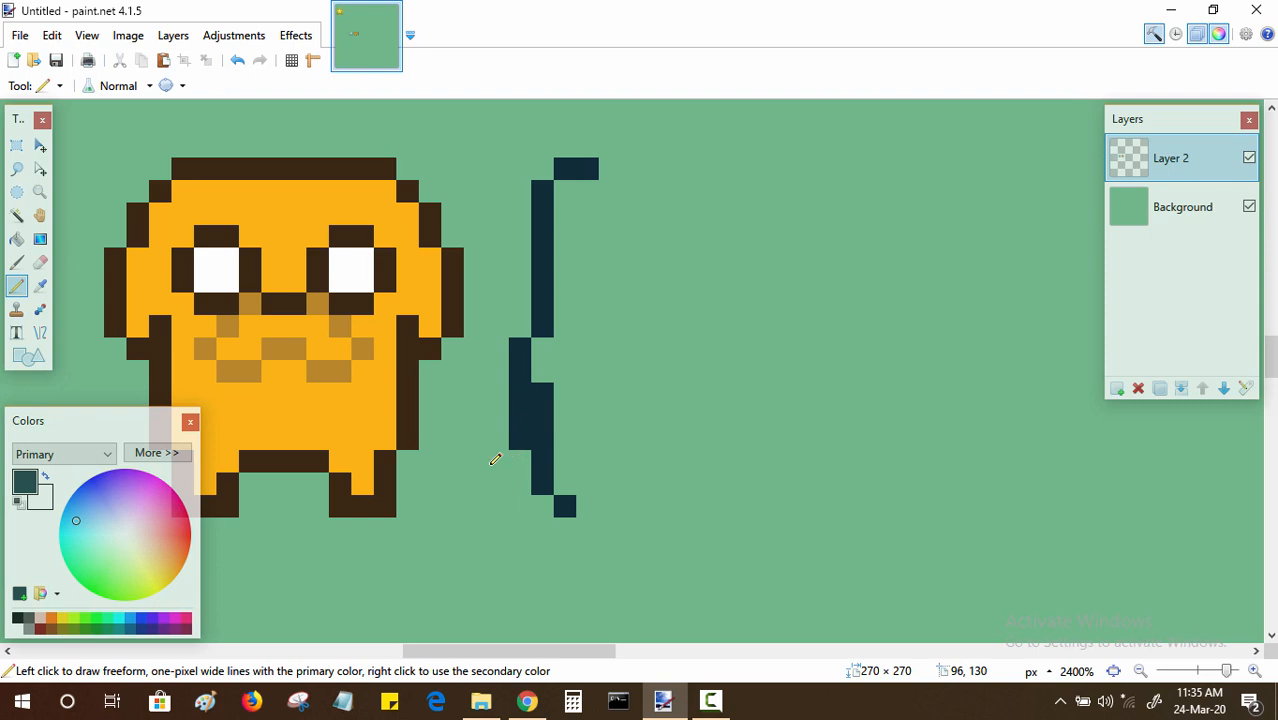
- Sample the green from the Background layer and paint over the surplus pixels around the bulge on Layer 2, leaving it four pixels tall
right_click(521, 435)
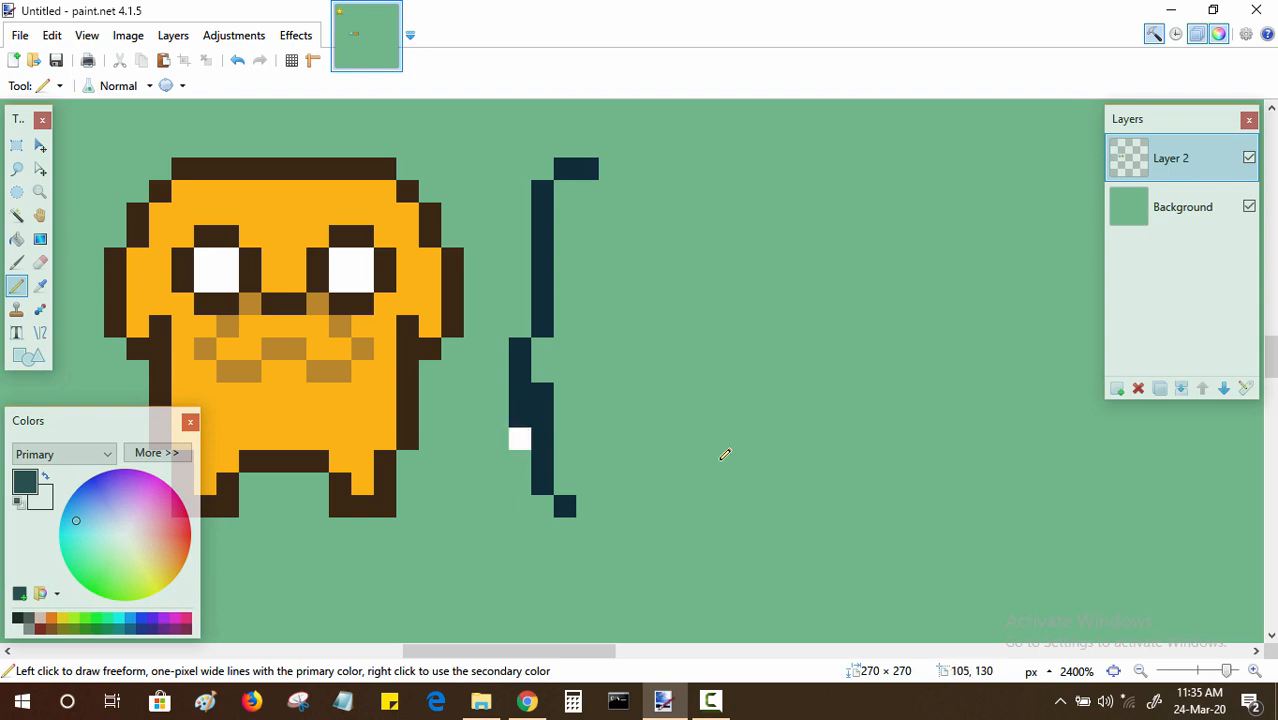
left_click(46, 479)
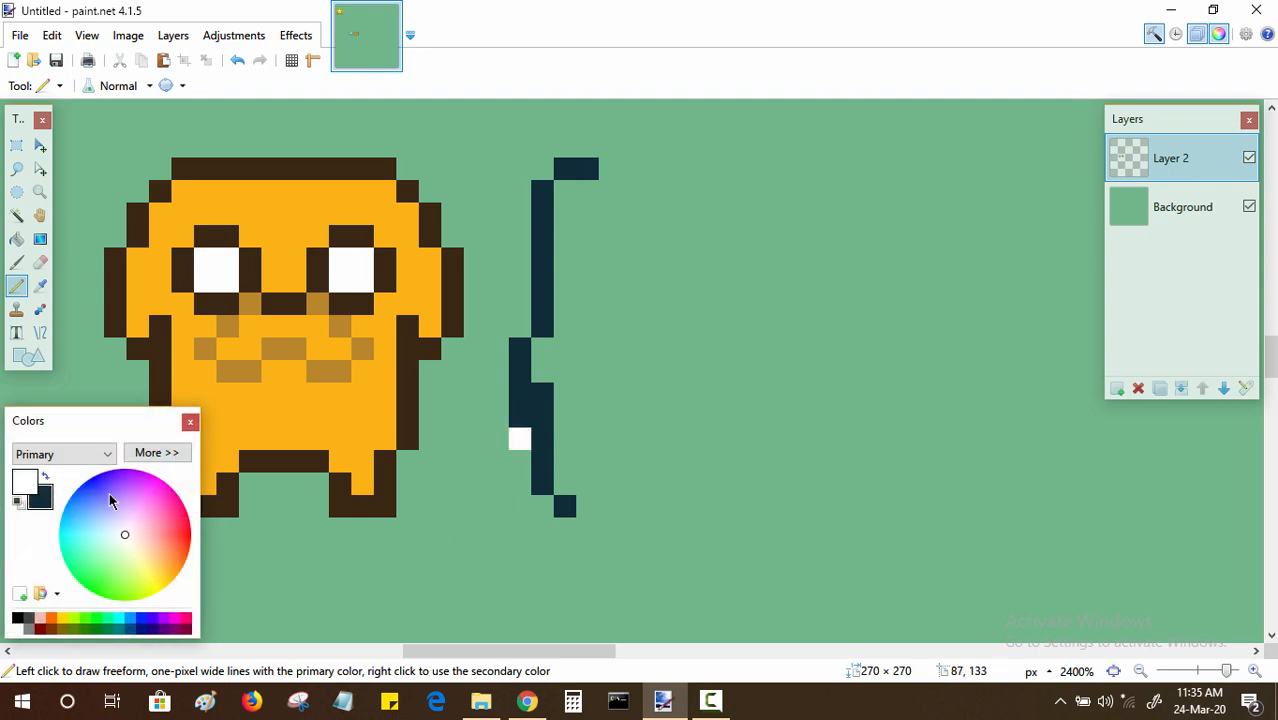
key("k")
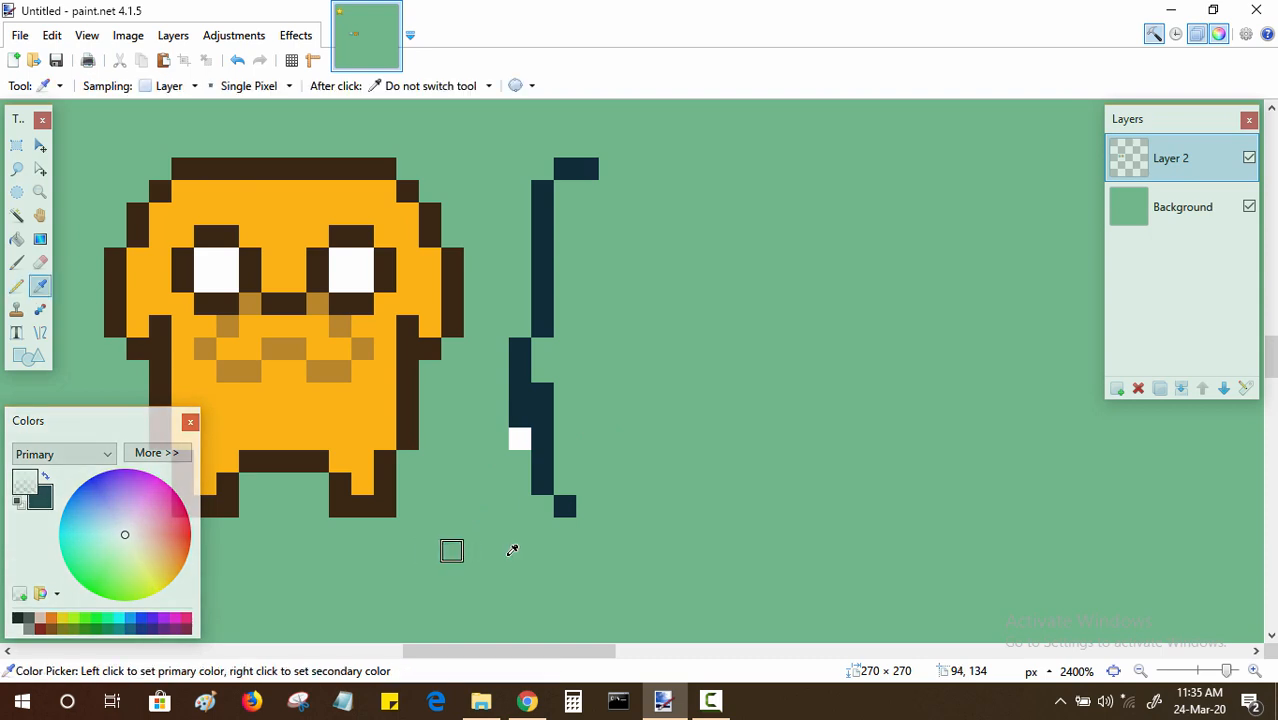
left_click(1183, 207)
left_click(901, 456)
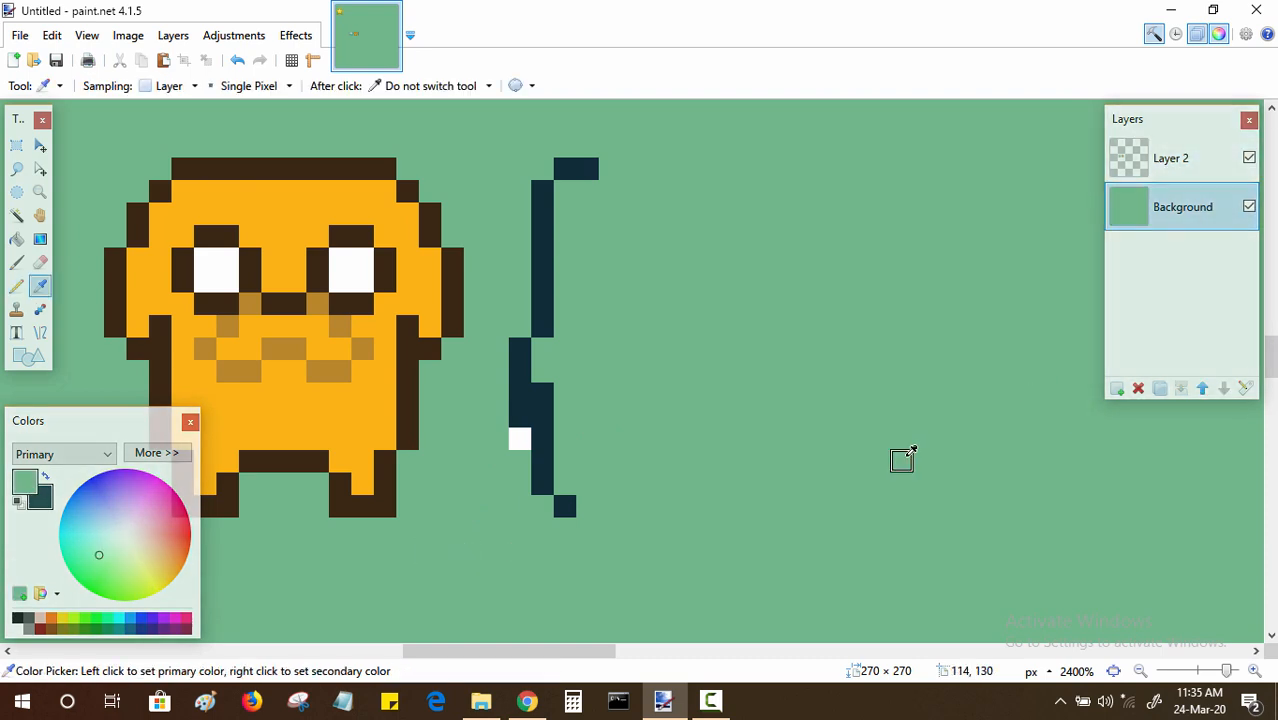
left_click(1170, 158)
key("x")
key("x")
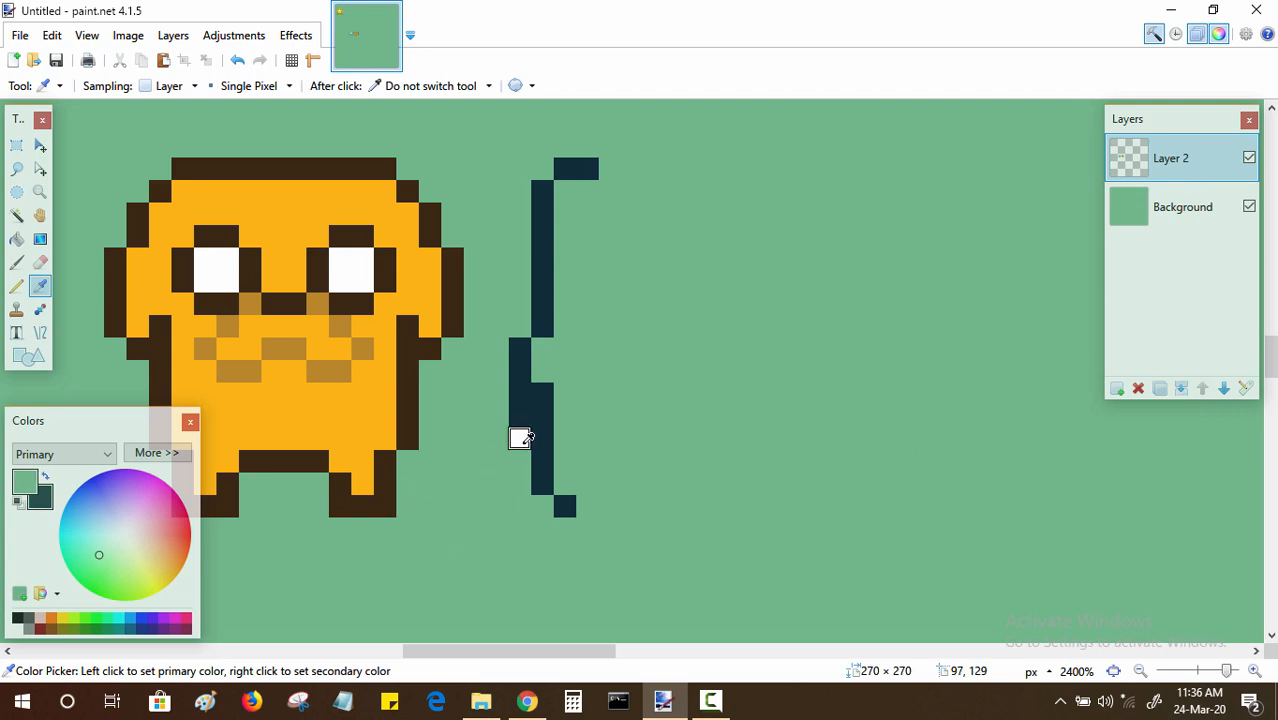
key("p")
right_click(519, 439)
left_click(550, 400)
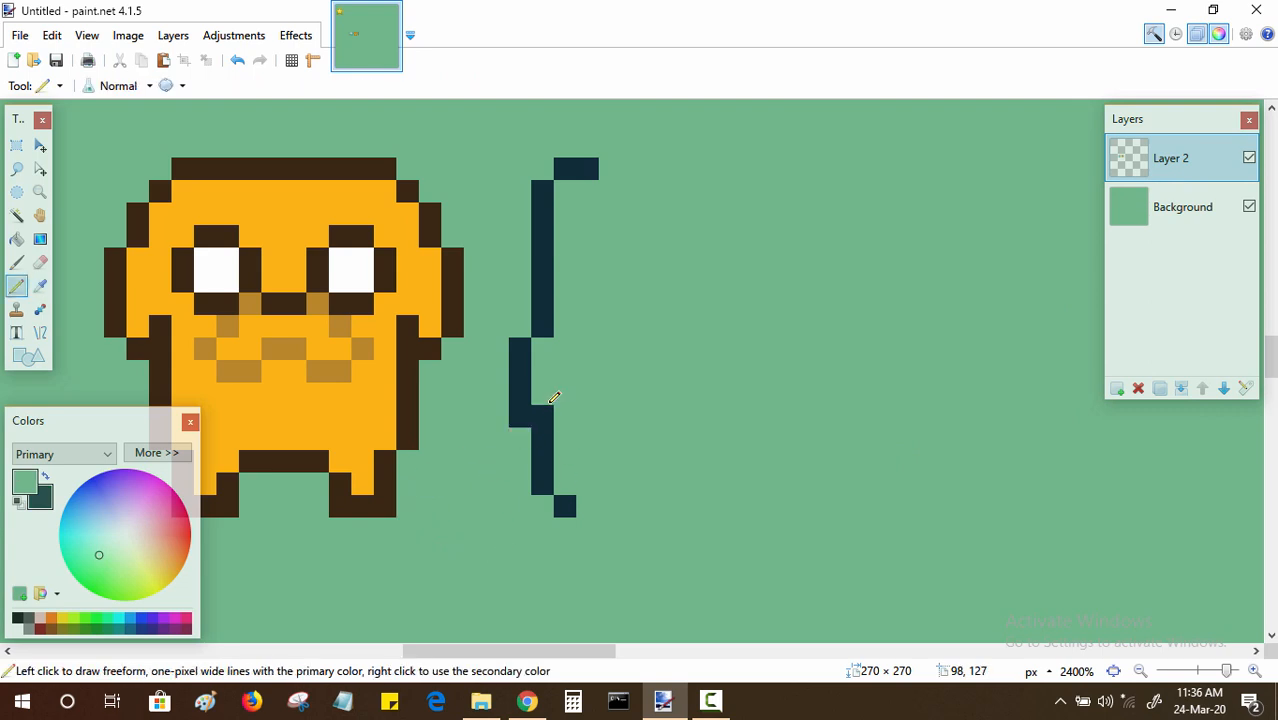
left_click(549, 408)
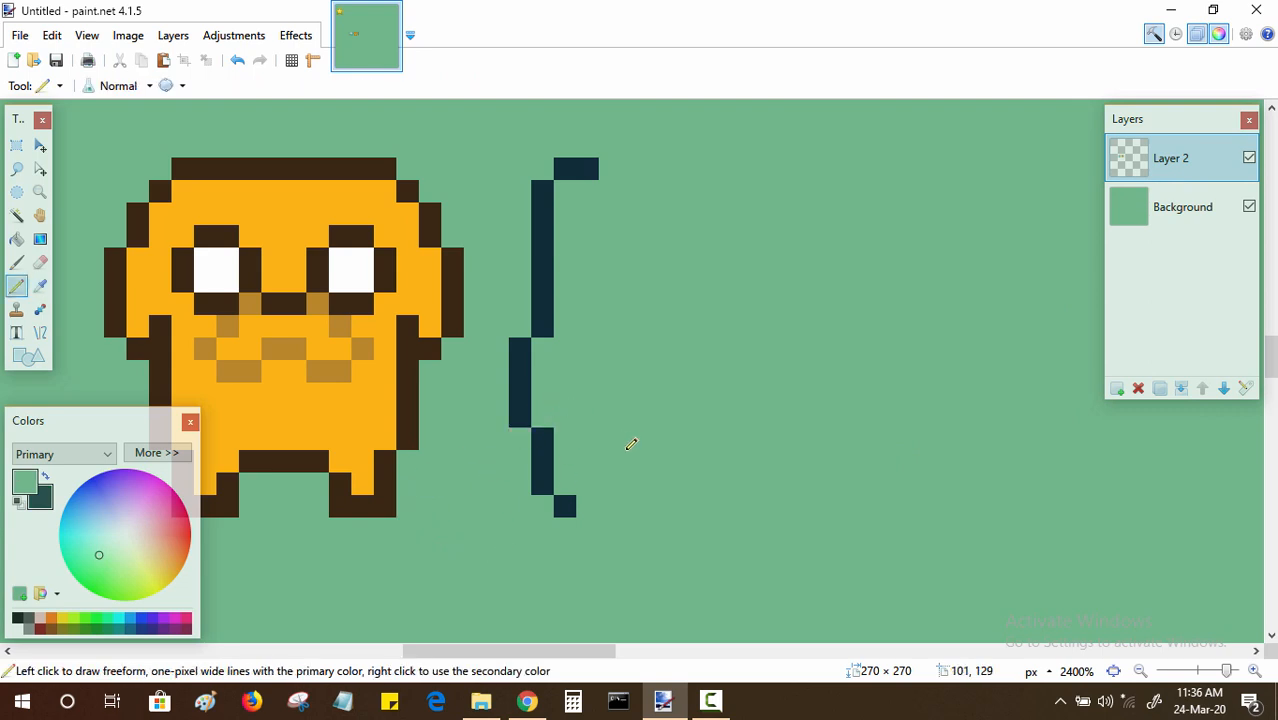
- Draw the third character's underside in dark blue with three-pixel feet, a seven-pixel raised bar between them and three pixels up the right side
scroll(600, 430, "right", 2)
scroll(580, 440, "down", 1)
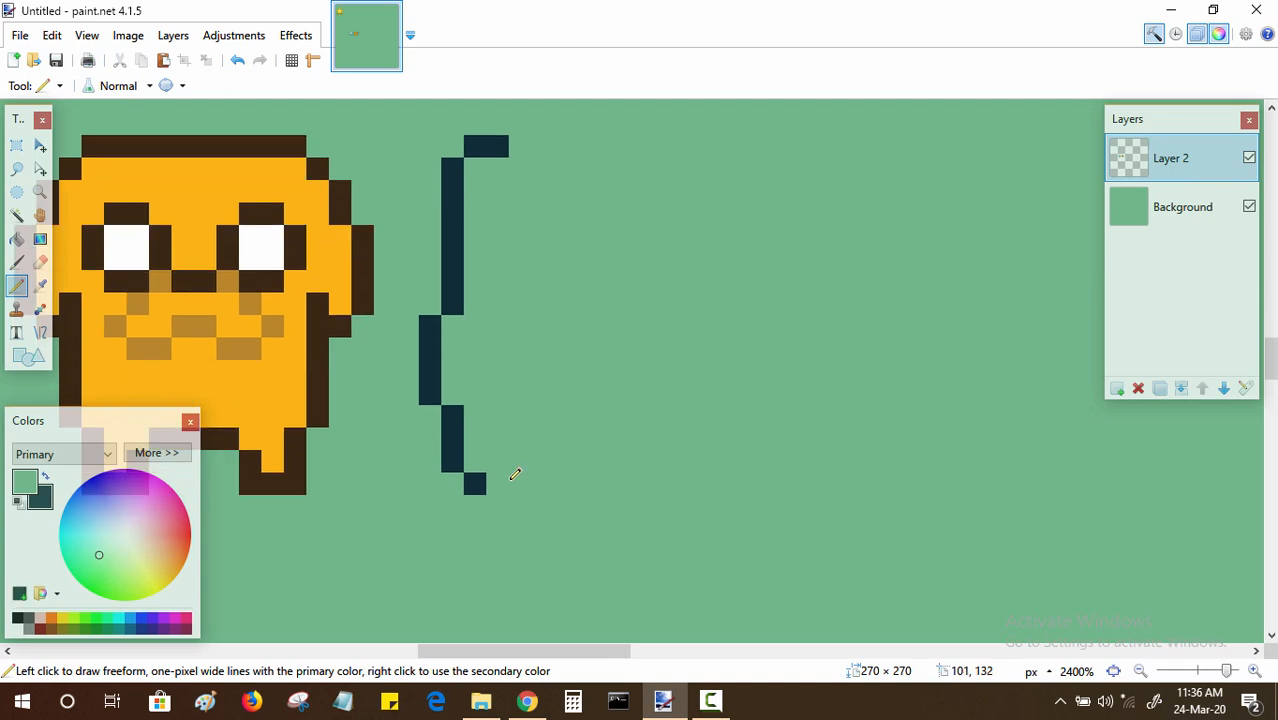
key("x")
mouse_move(506, 482)
left_mouse_down()
mouse_move(552, 461)
mouse_move(679, 458)
mouse_move(718, 478)
mouse_move(701, 481)
mouse_move(755, 479)
mouse_move(773, 423)
left_mouse_up()
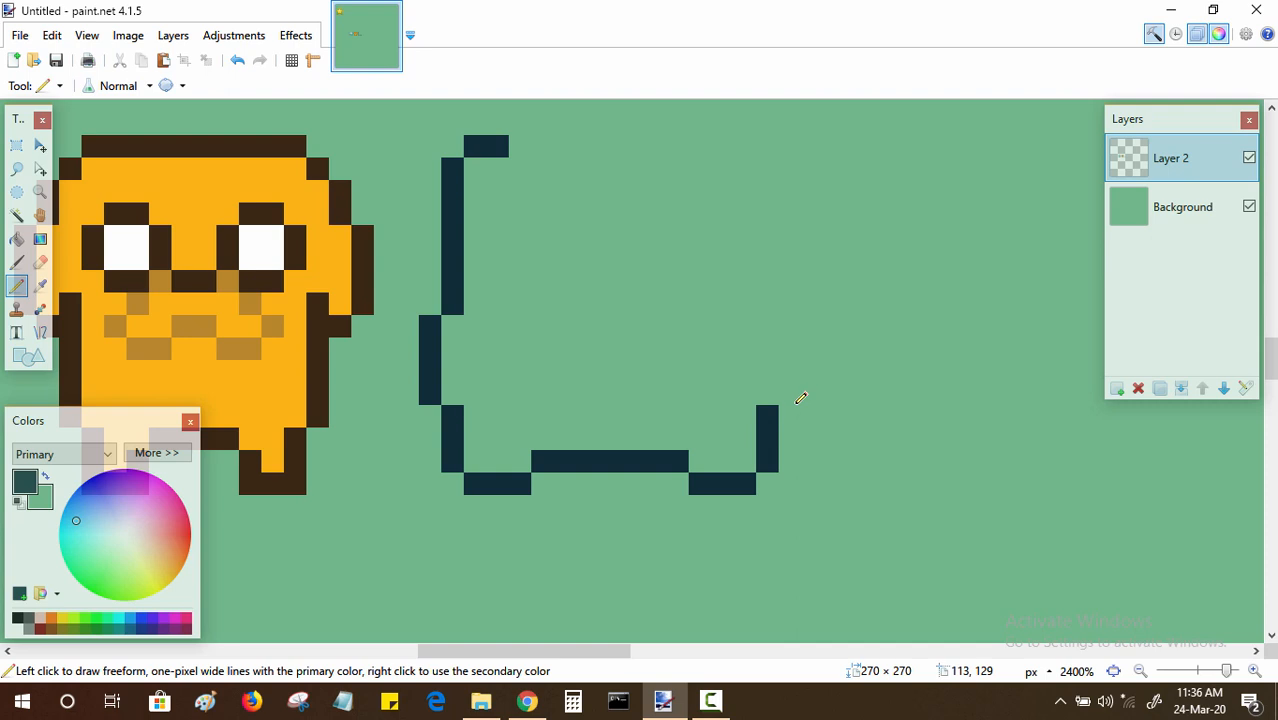
- Draw a matching four-pixel-tall bulge on the third character's right side, one pixel further out than the lower edge
left_click(790, 394)
key("ctrl+z")
left_click(796, 407)
left_click(803, 398)
right_click(796, 408)
right_click(804, 399)
left_click(794, 400)
left_click_drag(797, 394, 795, 318)
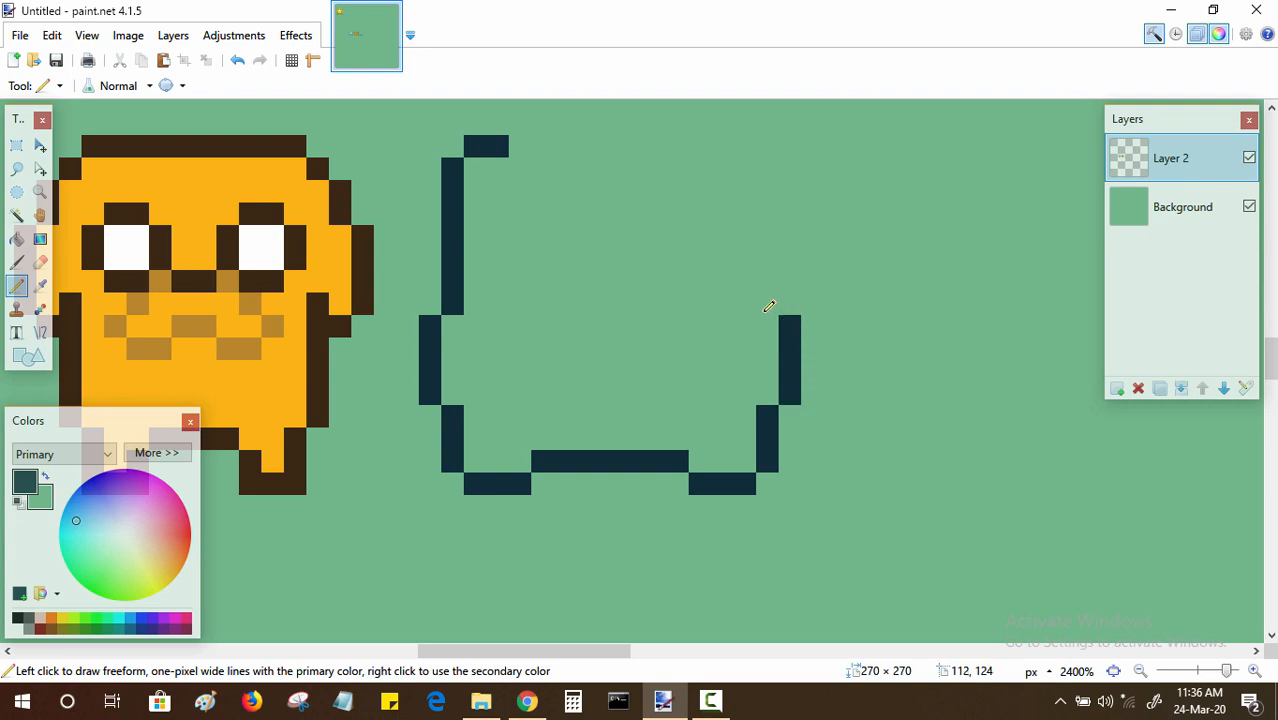
- Close the outline with a seven-pixel upper right side, a two-pixel right ear bar and a nine-pixel bar between the ears, one pixel lower
mouse_move(773, 302)
left_mouse_down()
mouse_move(766, 166)
mouse_move(723, 147)
mouse_move(699, 166)
left_mouse_up()
left_click_drag(516, 166, 684, 171)
left_click_drag(565, 266, 588, 252)
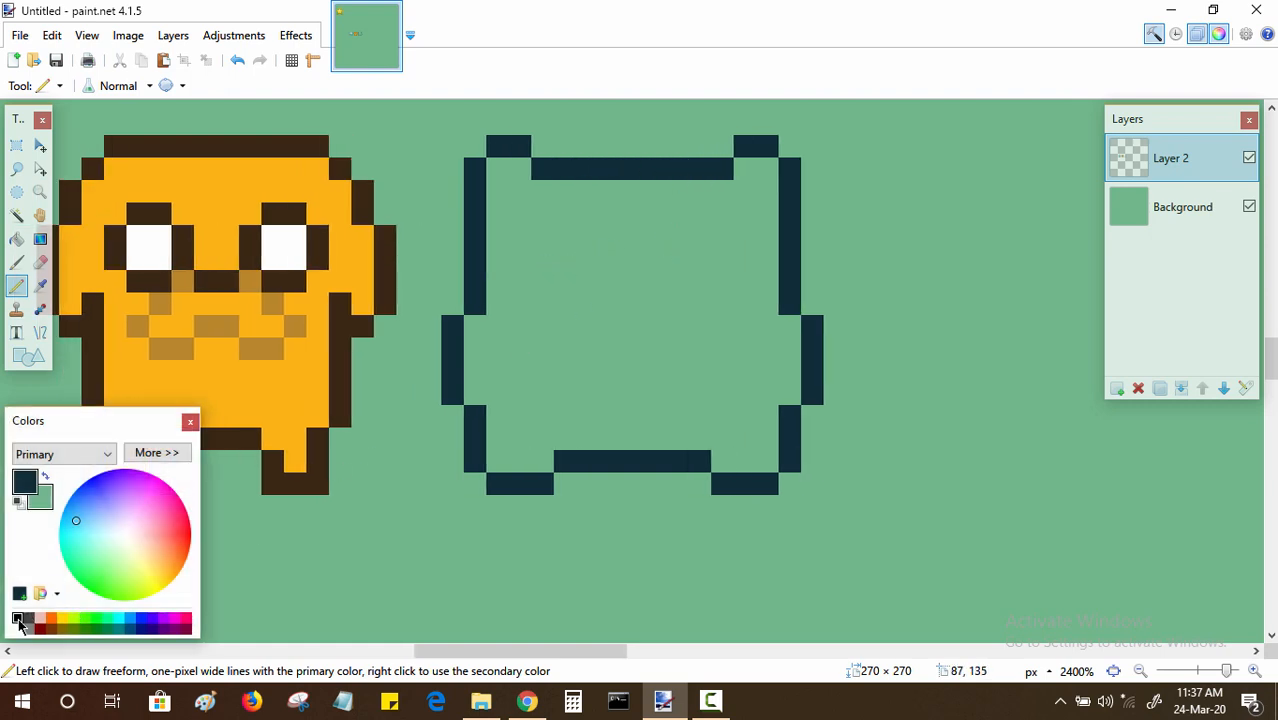
- Fill the third character's upper part with white, from the two ears down to an eleven-pixel bottom row inset from the outline
left_click(17, 628)
mouse_move(506, 172)
left_mouse_down()
mouse_move(515, 182)
mouse_move(500, 195)
left_mouse_up()
left_click_drag(757, 166, 730, 207)
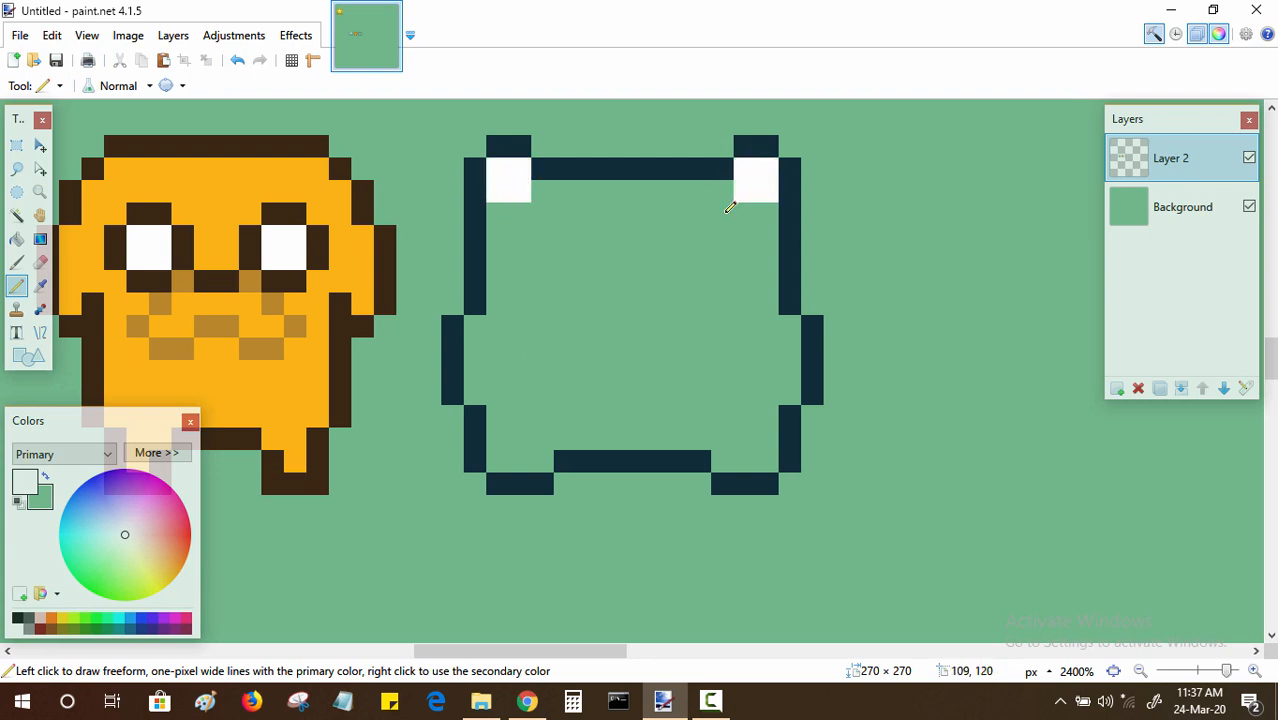
left_click_drag(500, 302, 770, 304)
mouse_move(501, 326)
left_mouse_down()
mouse_move(552, 321)
mouse_move(497, 325)
mouse_move(742, 318)
left_mouse_up()
right_click(498, 325)
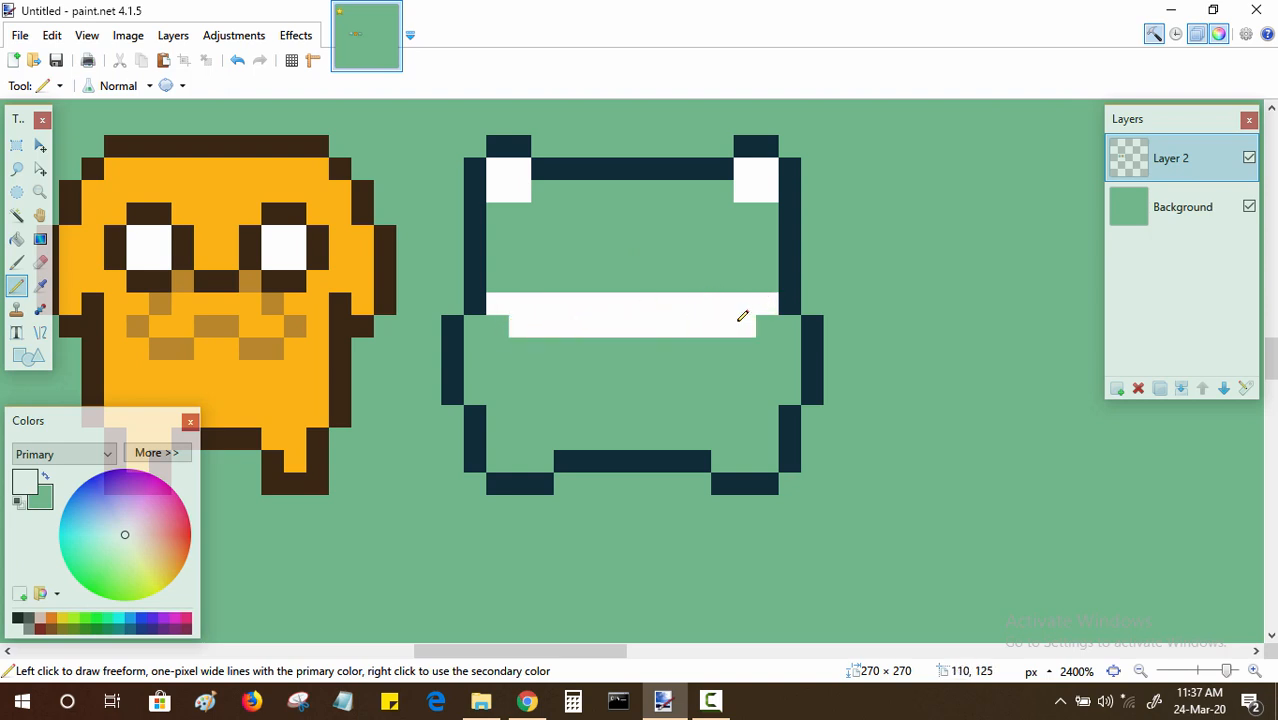
mouse_move(502, 200)
left_mouse_down()
mouse_move(507, 275)
mouse_move(757, 277)
mouse_move(751, 194)
mouse_move(546, 190)
mouse_move(519, 226)
mouse_move(526, 253)
mouse_move(708, 256)
mouse_move(747, 238)
mouse_move(634, 210)
mouse_move(525, 213)
mouse_move(654, 237)
mouse_move(582, 312)
left_mouse_up()
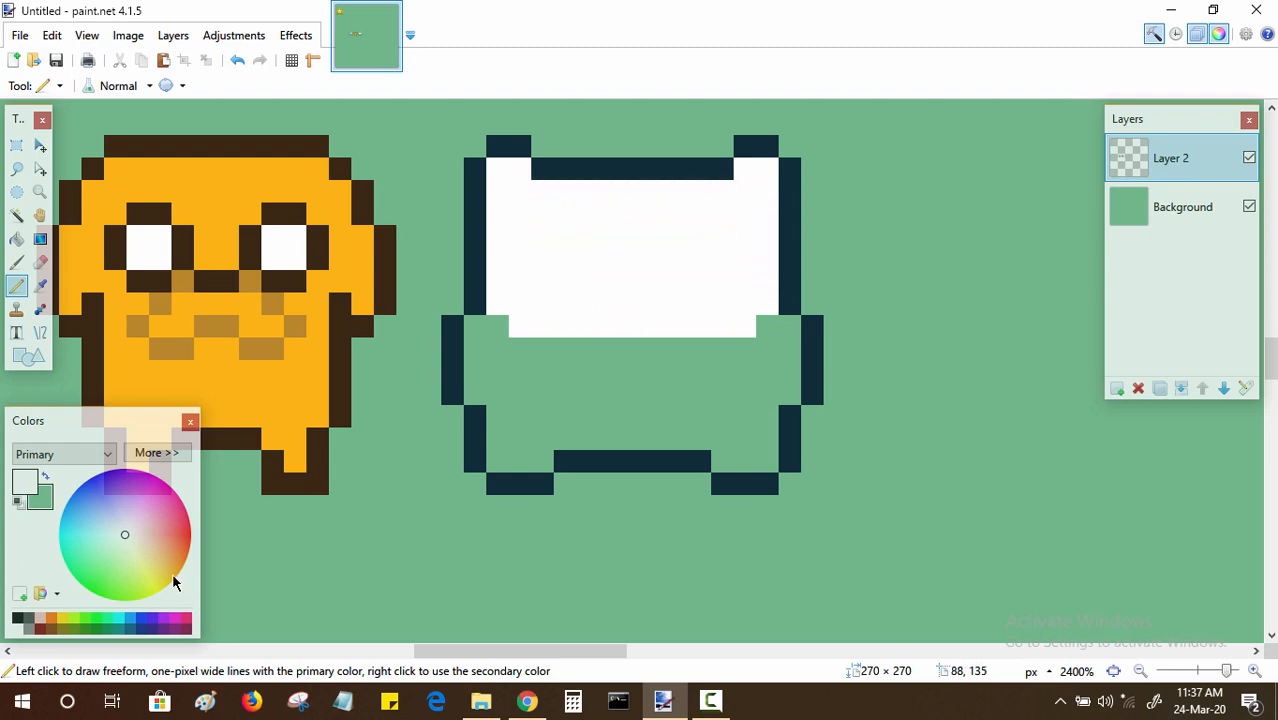
- Darken the bright green 00FF21 and draw mirrored L-shaped straps below the white area's sides, two pixels wide and three pixels tall
left_click(100, 620)
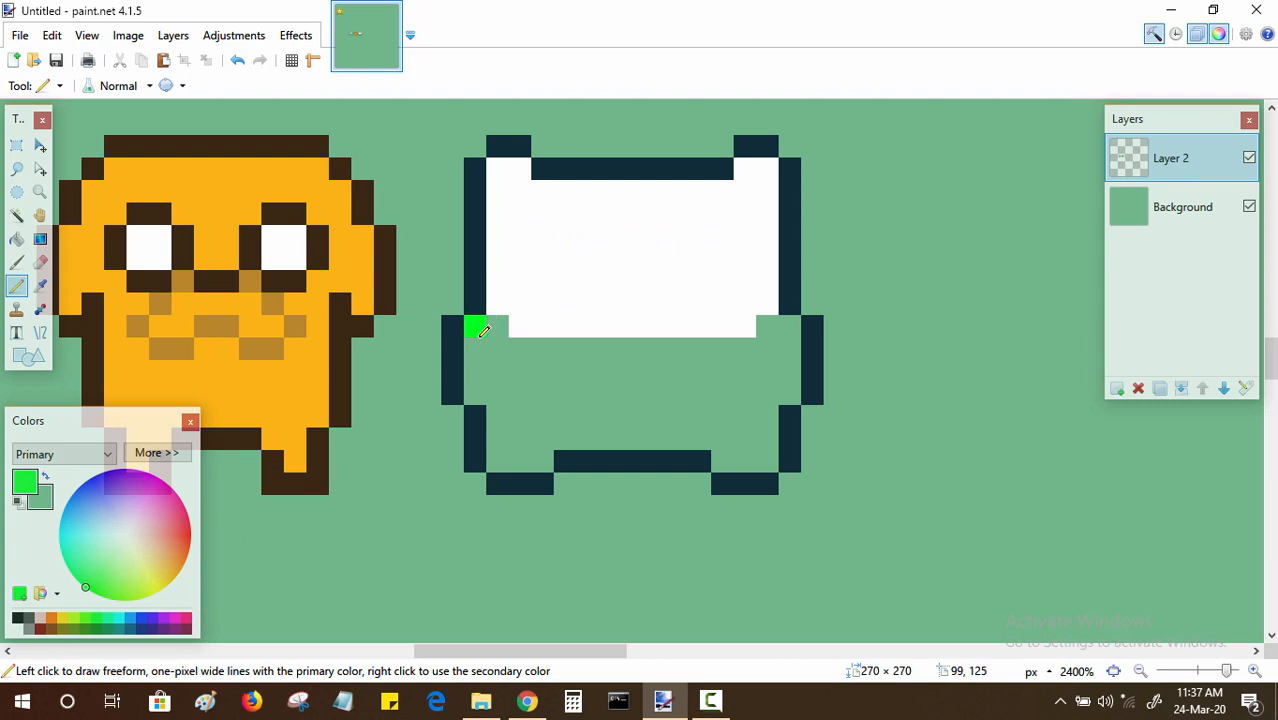
left_click(96, 628)
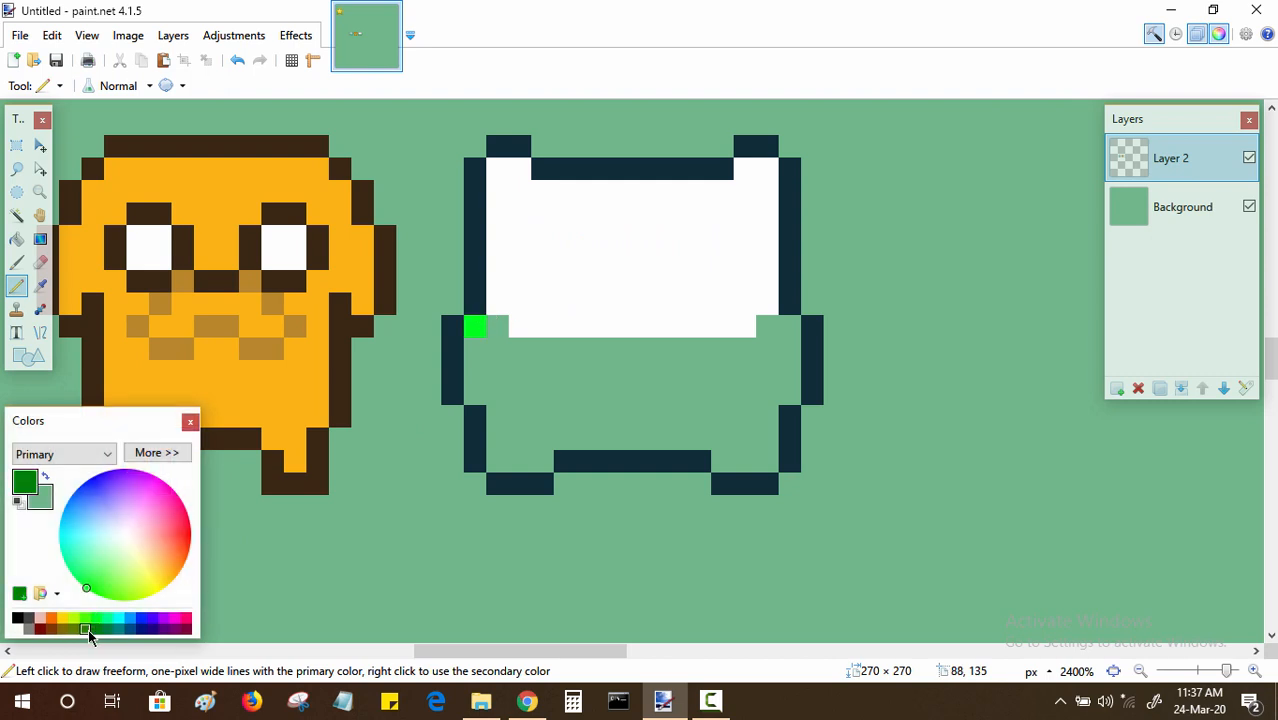
left_click(96, 619)
left_click(158, 453)
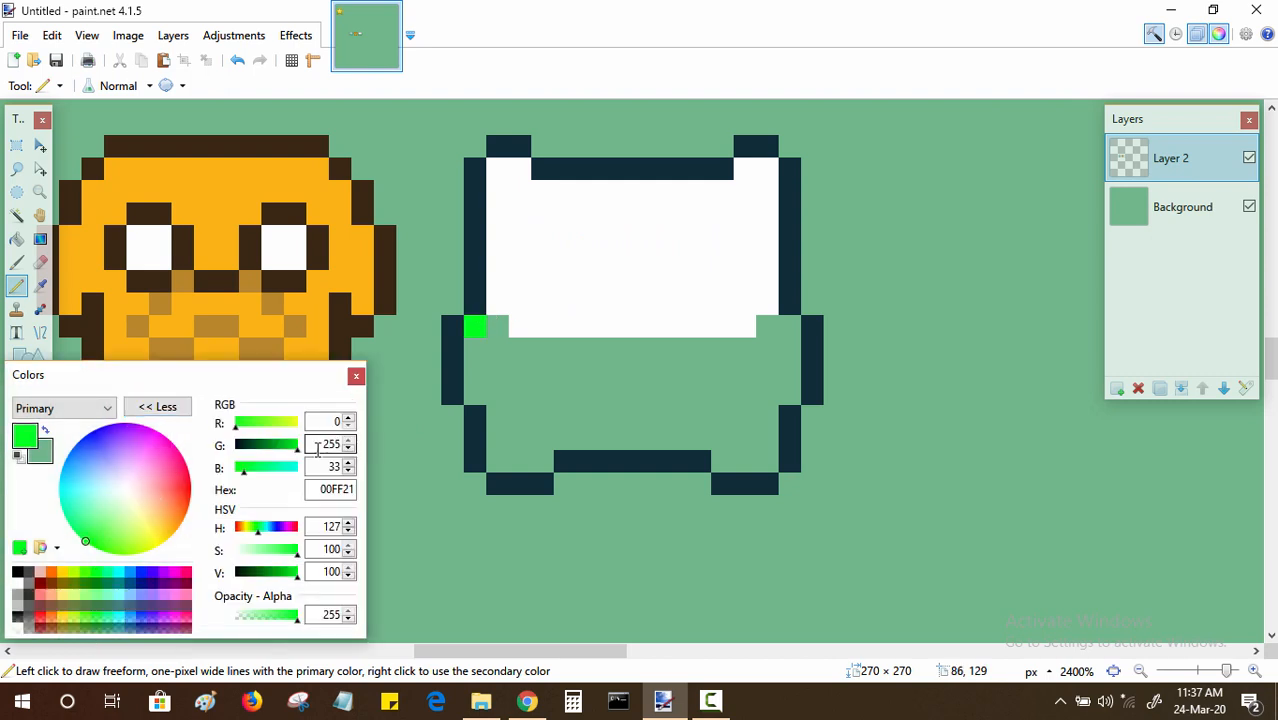
left_click_drag(296, 449, 285, 451)
left_click(158, 407)
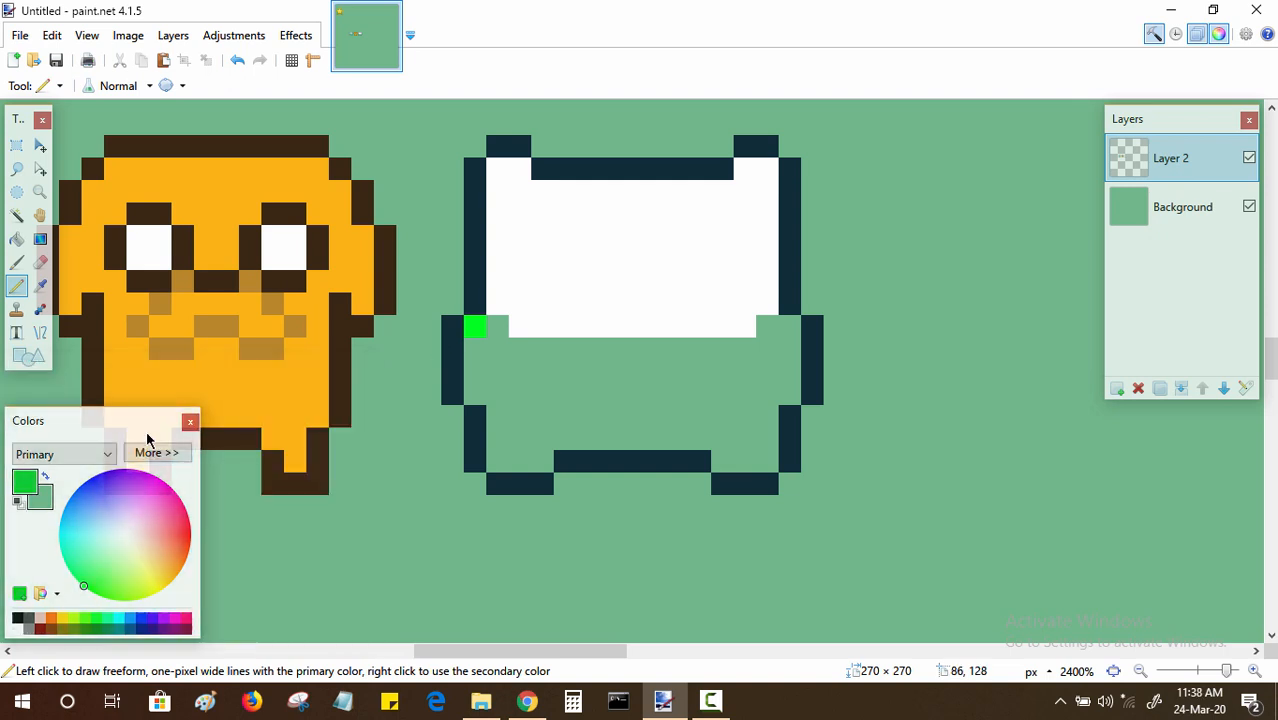
left_click_drag(497, 325, 498, 348)
mouse_move(789, 326)
left_mouse_down()
mouse_move(767, 328)
mouse_move(767, 371)
left_mouse_up()
left_click(497, 370)
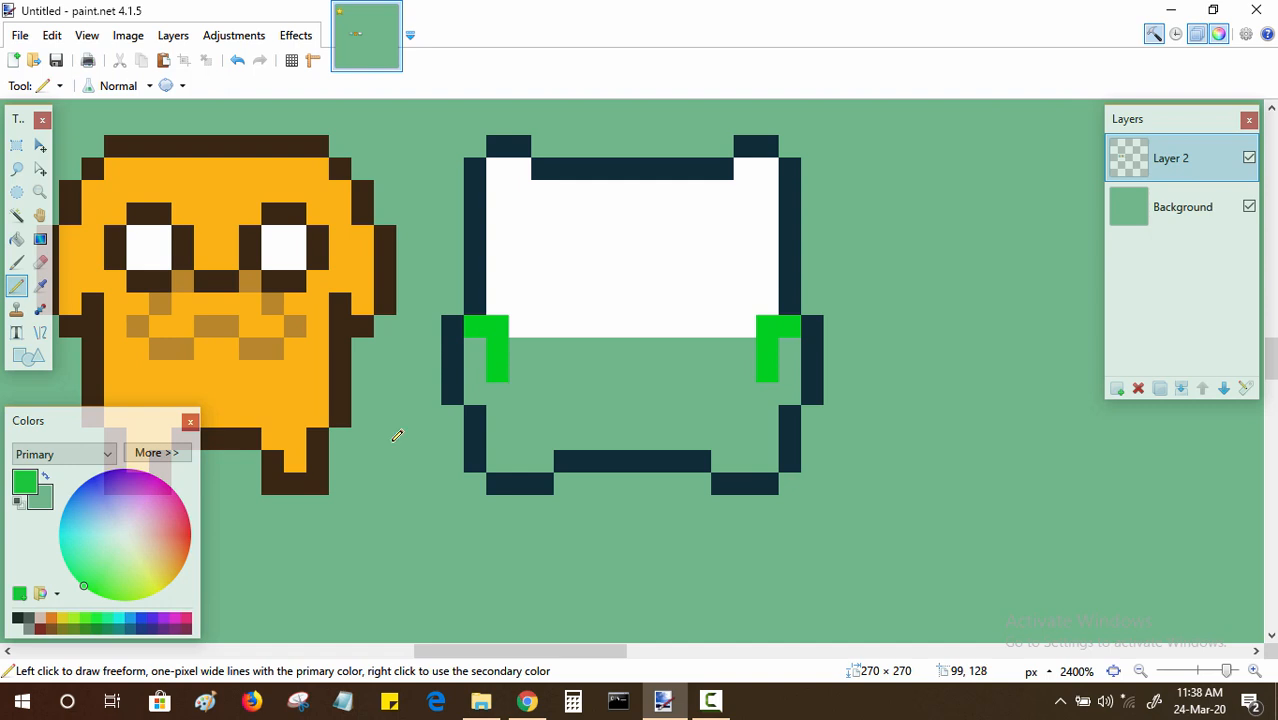
- Change the green to 00E121 and repaint both straps with it
left_click(157, 453)
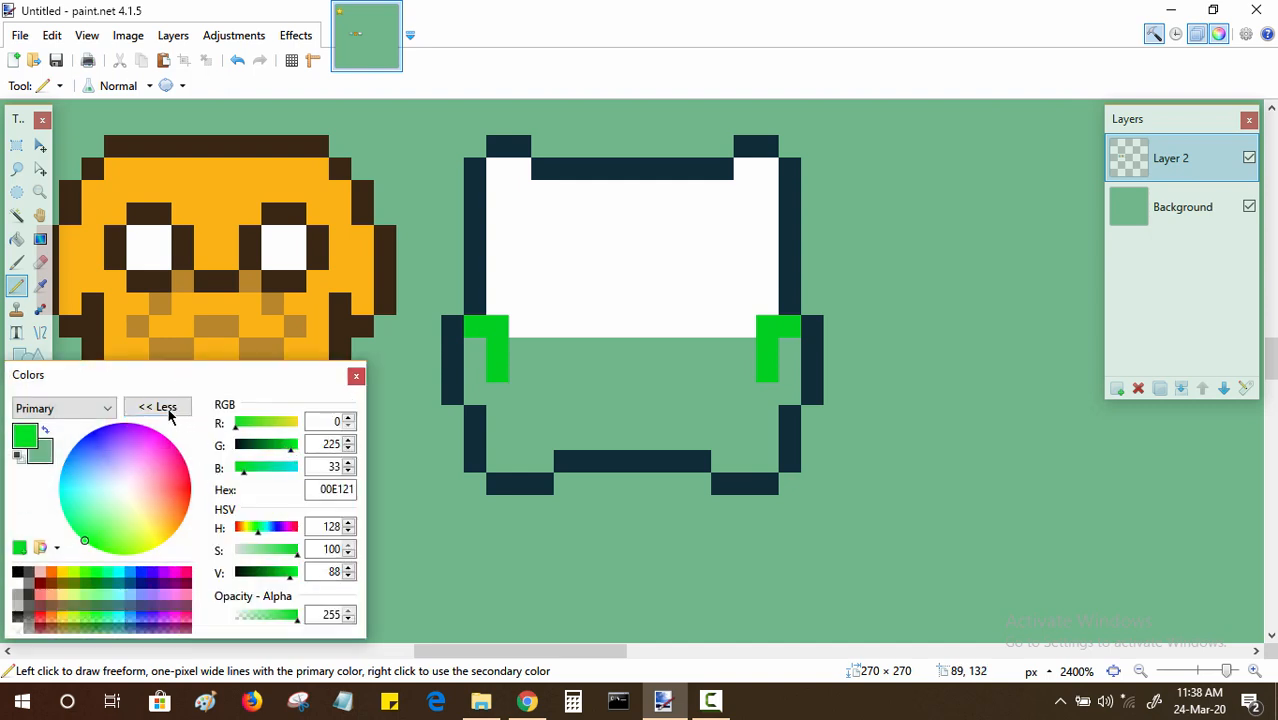
left_click(158, 407)
left_click_drag(494, 320, 497, 375)
left_click_drag(789, 325, 772, 323)
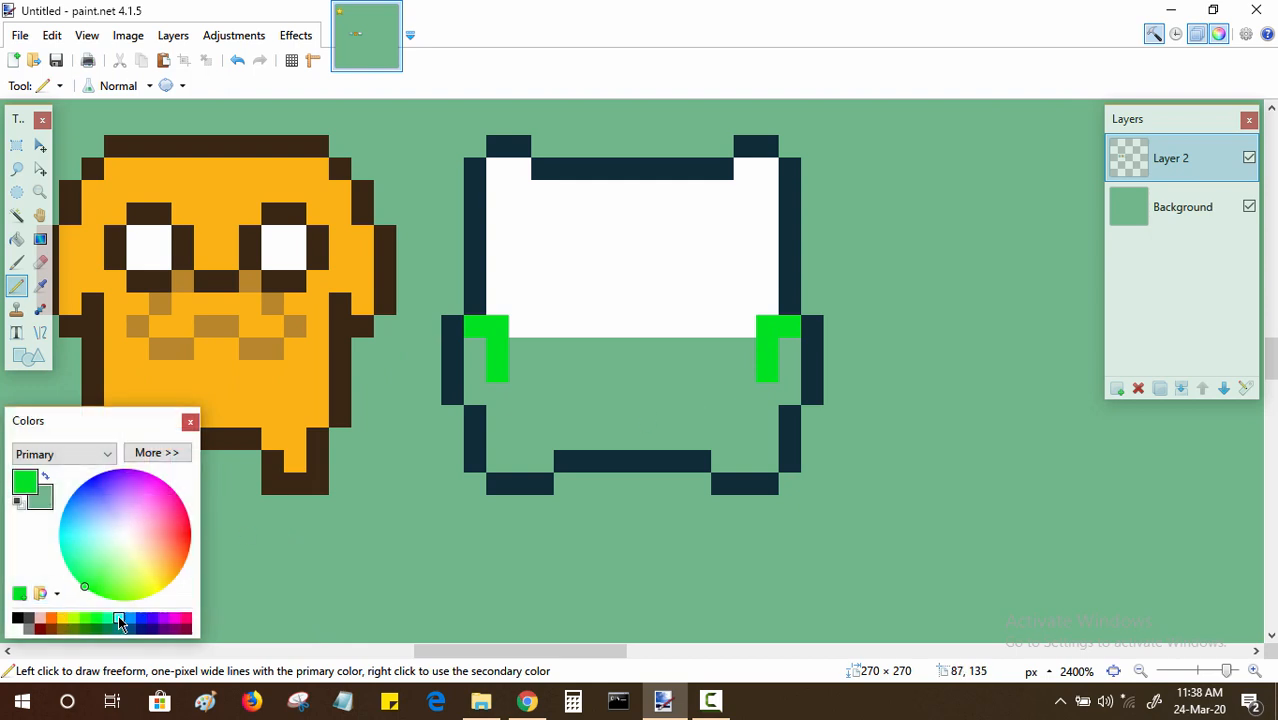
- Set the primary colour to light blue 41C8F7 and fill a four-pixel-high body band below the white area and between the straps
left_click(130, 619)
left_click(175, 460)
left_click(334, 489)
double_click(334, 489)
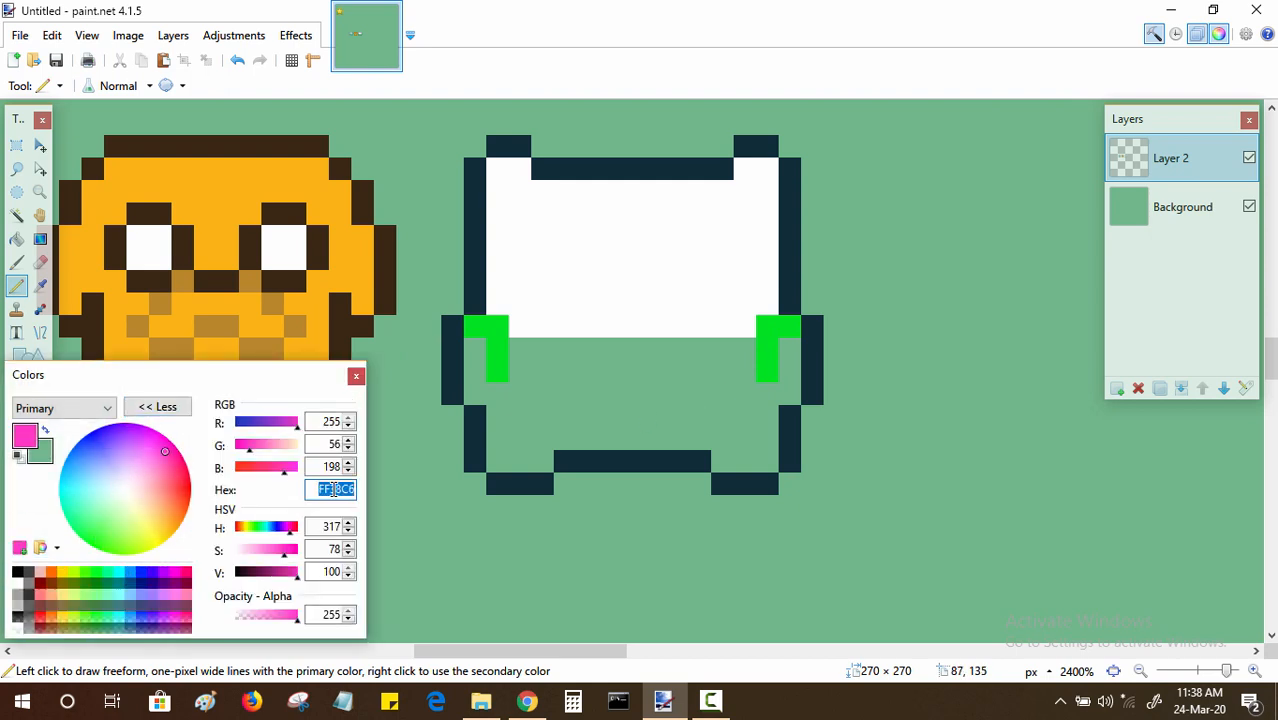
type("0041c8")
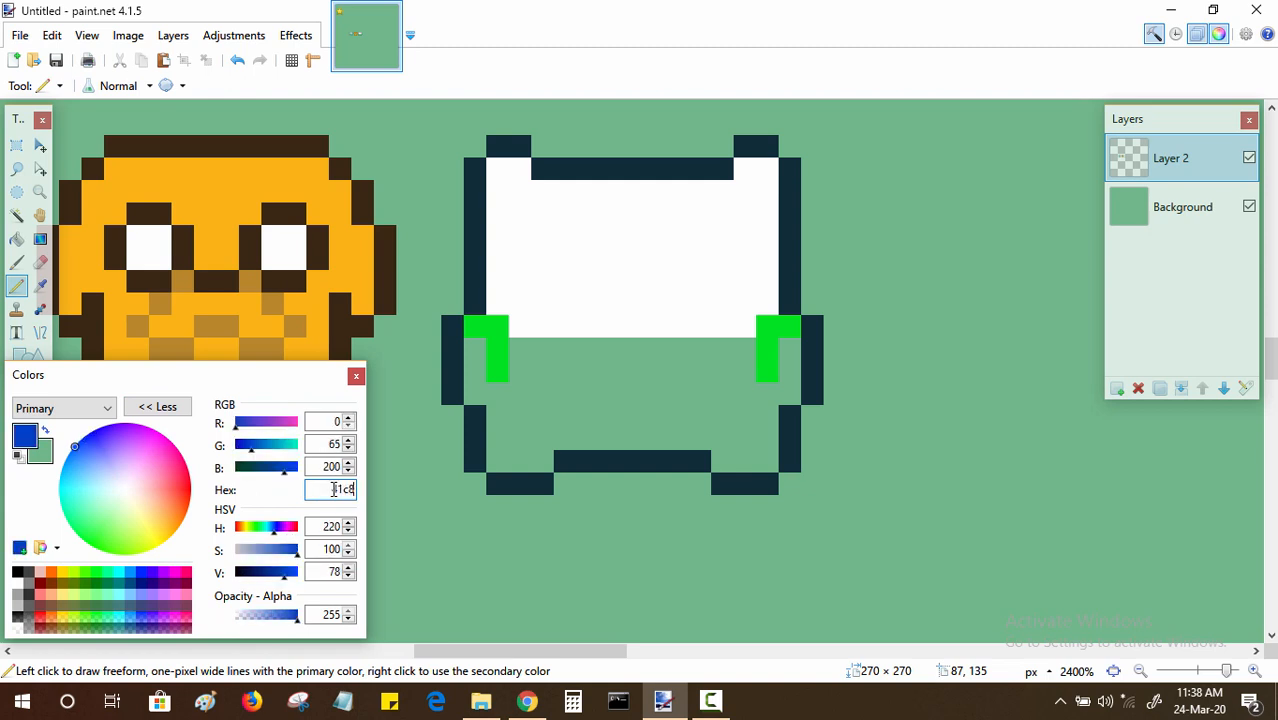
double_click(334, 489)
type("4fc3f7")
left_click(155, 407)
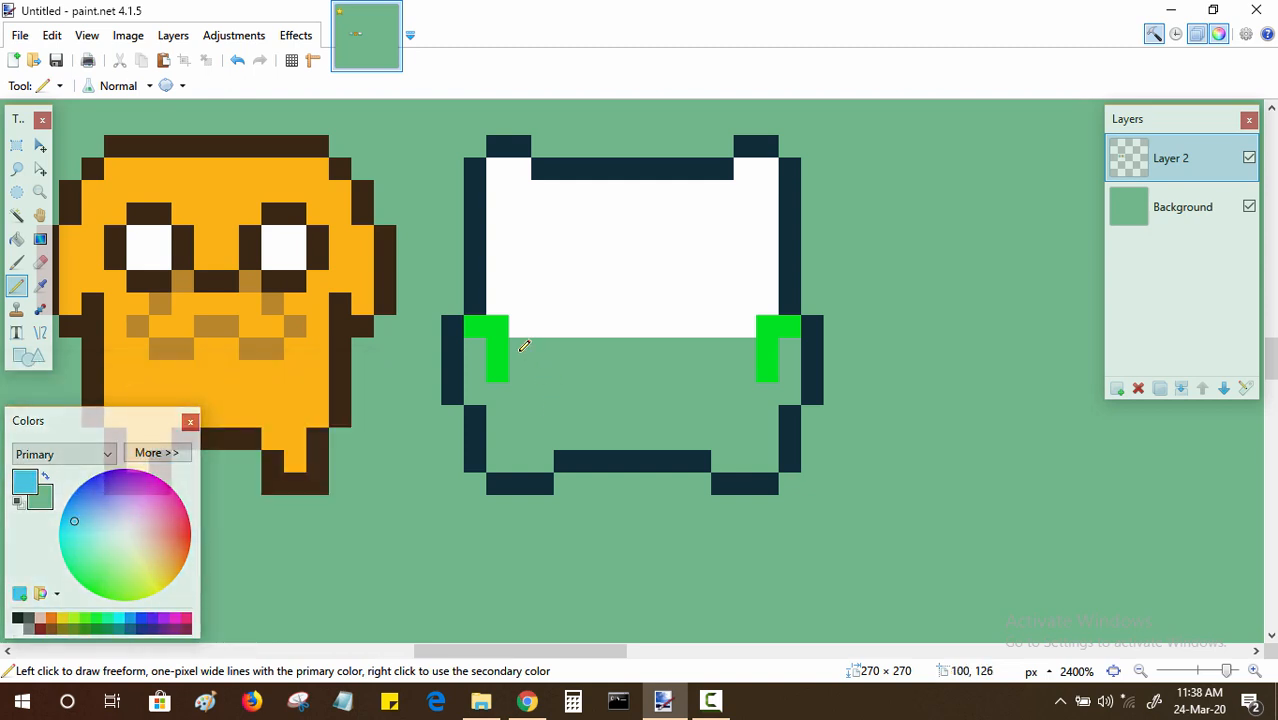
mouse_move(537, 344)
left_mouse_down()
mouse_move(744, 347)
mouse_move(747, 379)
mouse_move(637, 387)
mouse_move(576, 369)
mouse_move(606, 359)
mouse_move(639, 369)
mouse_move(543, 369)
mouse_move(523, 410)
mouse_move(502, 400)
mouse_move(503, 457)
mouse_move(528, 449)
mouse_move(519, 430)
mouse_move(763, 422)
mouse_move(771, 401)
mouse_move(551, 386)
left_mouse_up()
- Set the primary colour to darker blue 3C69B2 and fill the row below the light blue band and both leg openings
left_click(160, 452)
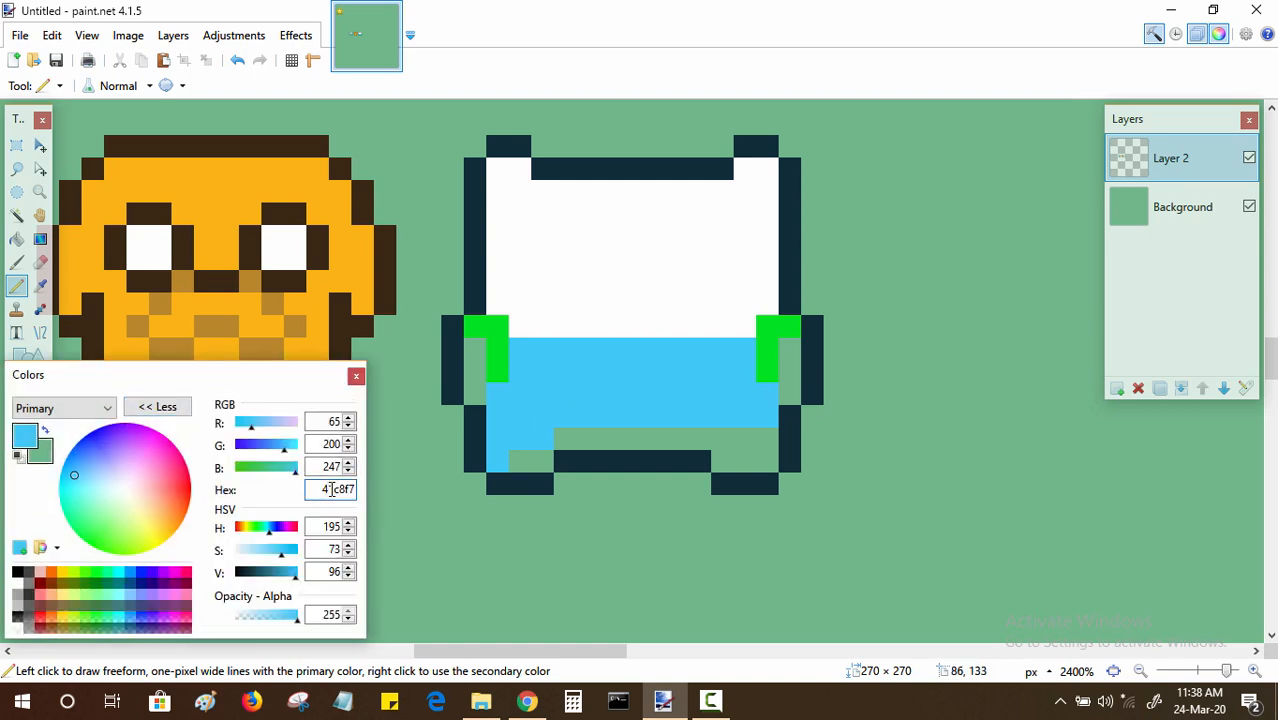
type("3c69b2")
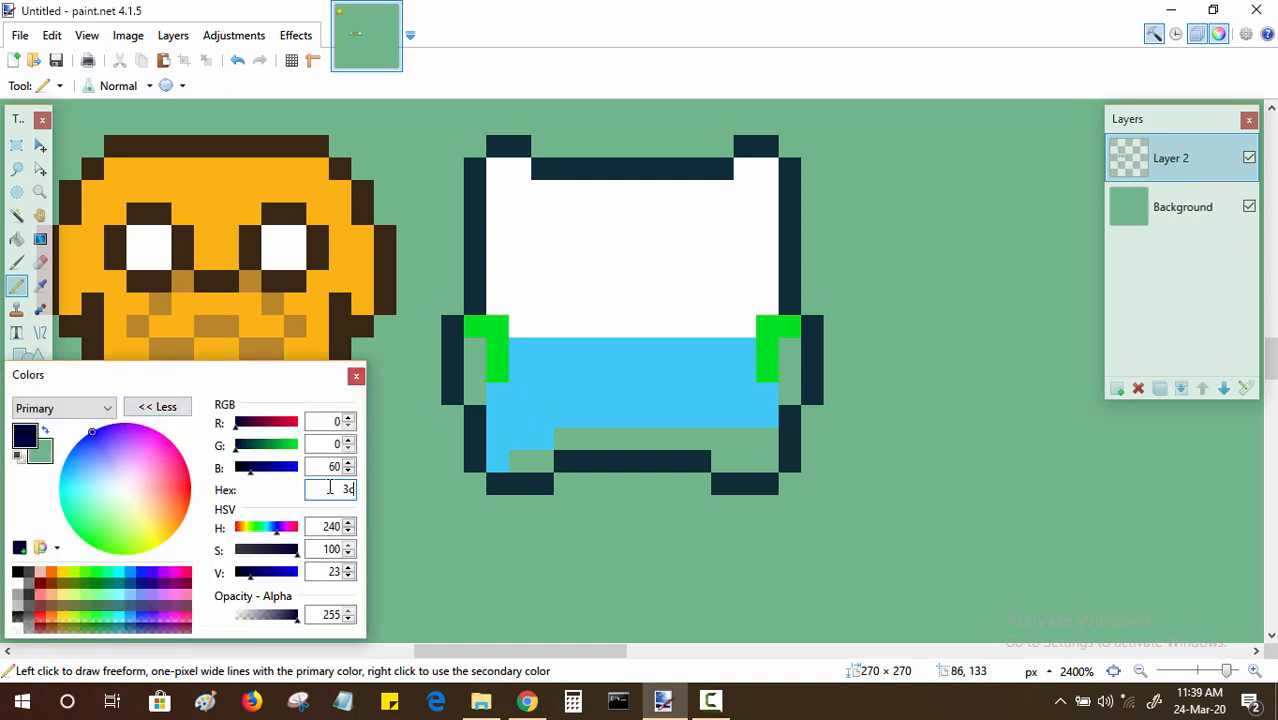
left_click(157, 407)
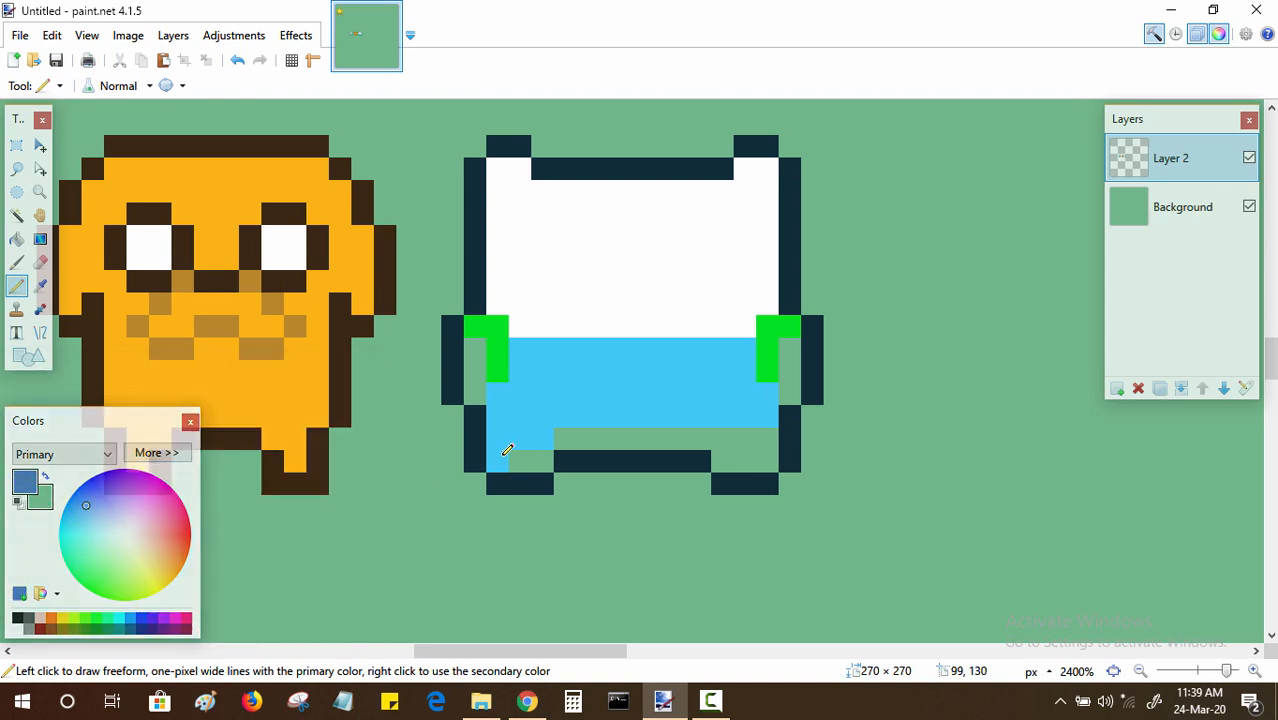
left_click_drag(498, 460, 533, 455)
left_click_drag(715, 460, 770, 460)
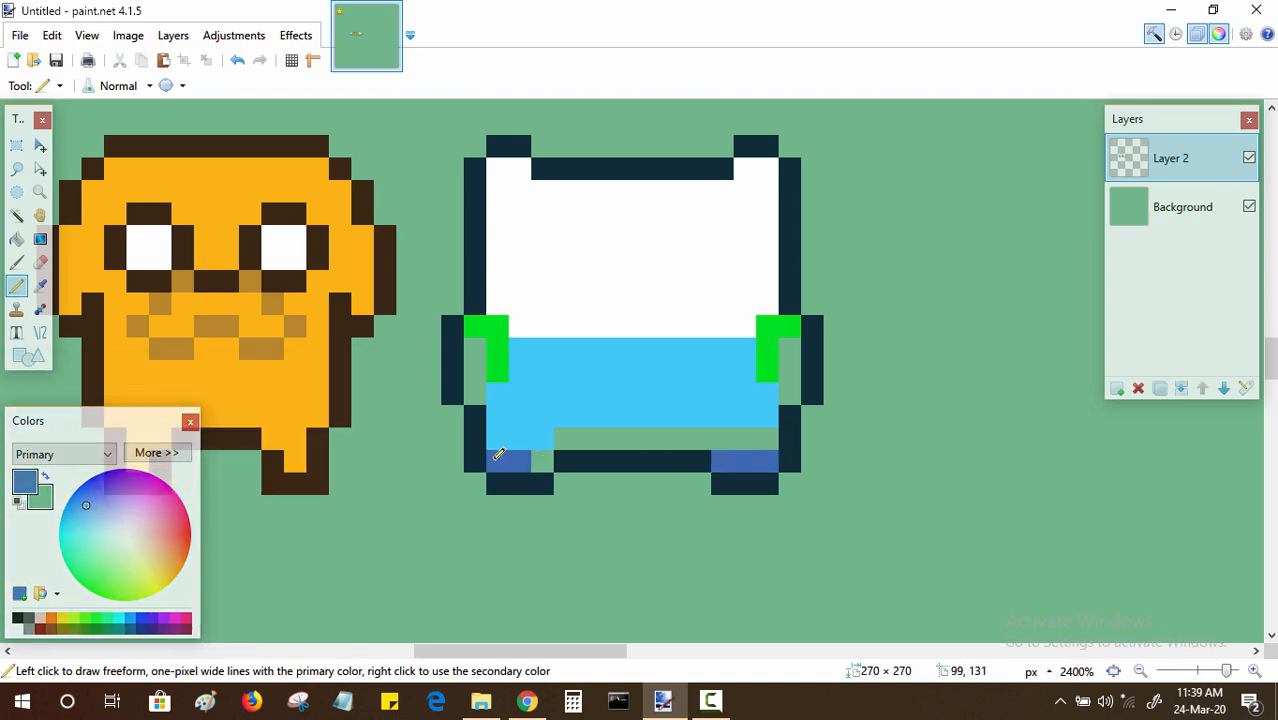
mouse_move(497, 460)
left_mouse_down()
mouse_move(540, 456)
mouse_move(497, 441)
mouse_move(767, 436)
left_mouse_up()
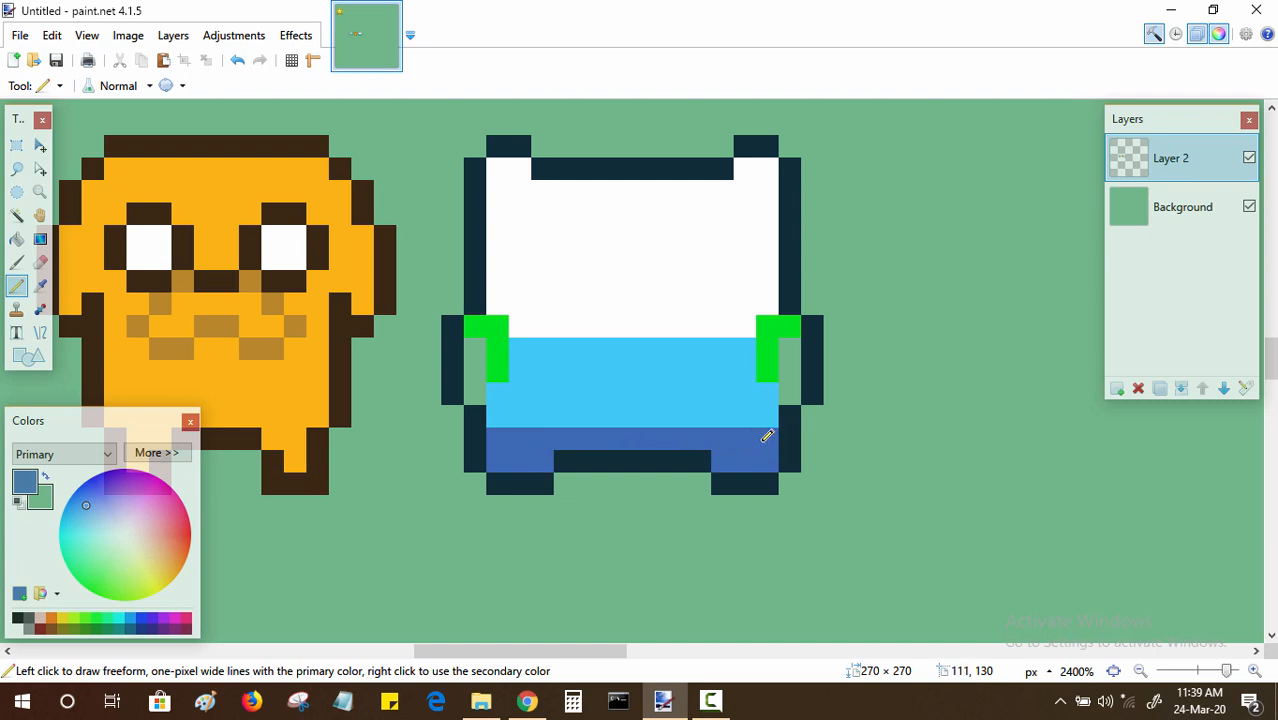
- Set the primary colour to pale pink F5DBDD and fill the three-pixel-high arm openings on both sides of the body
left_click(152, 453)
double_click(332, 488)
type("f")
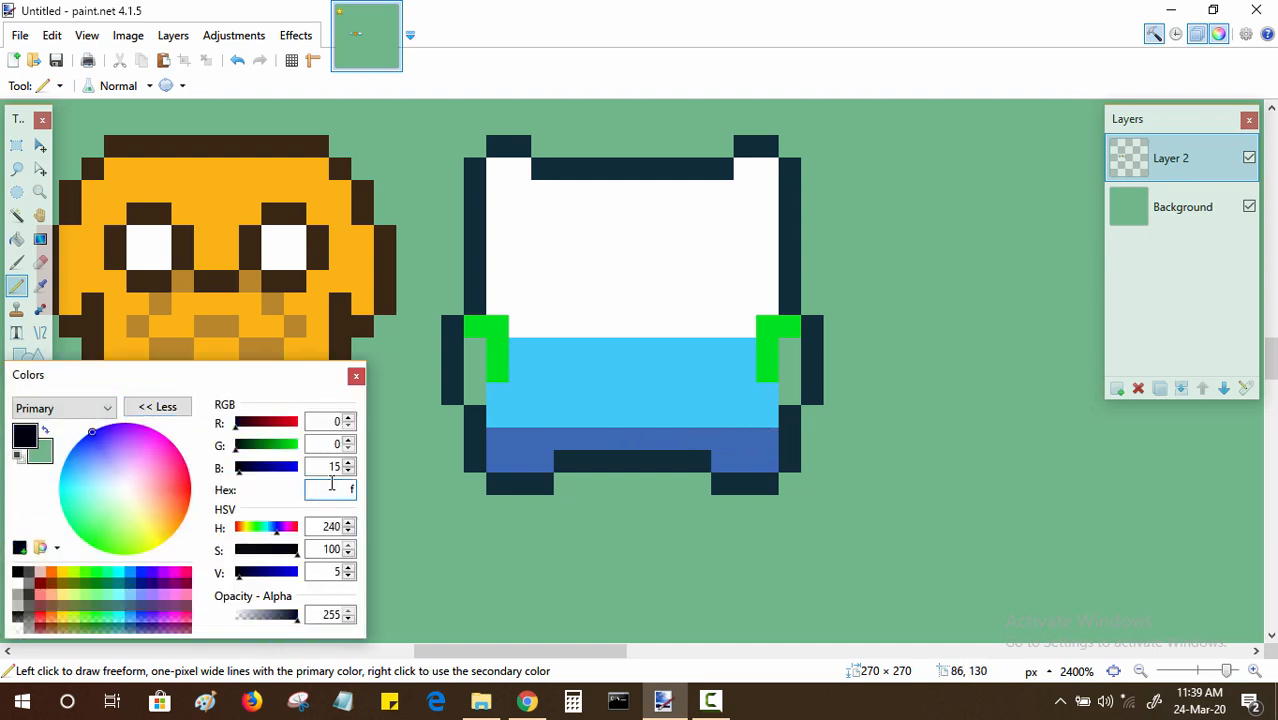
type("5dbd")
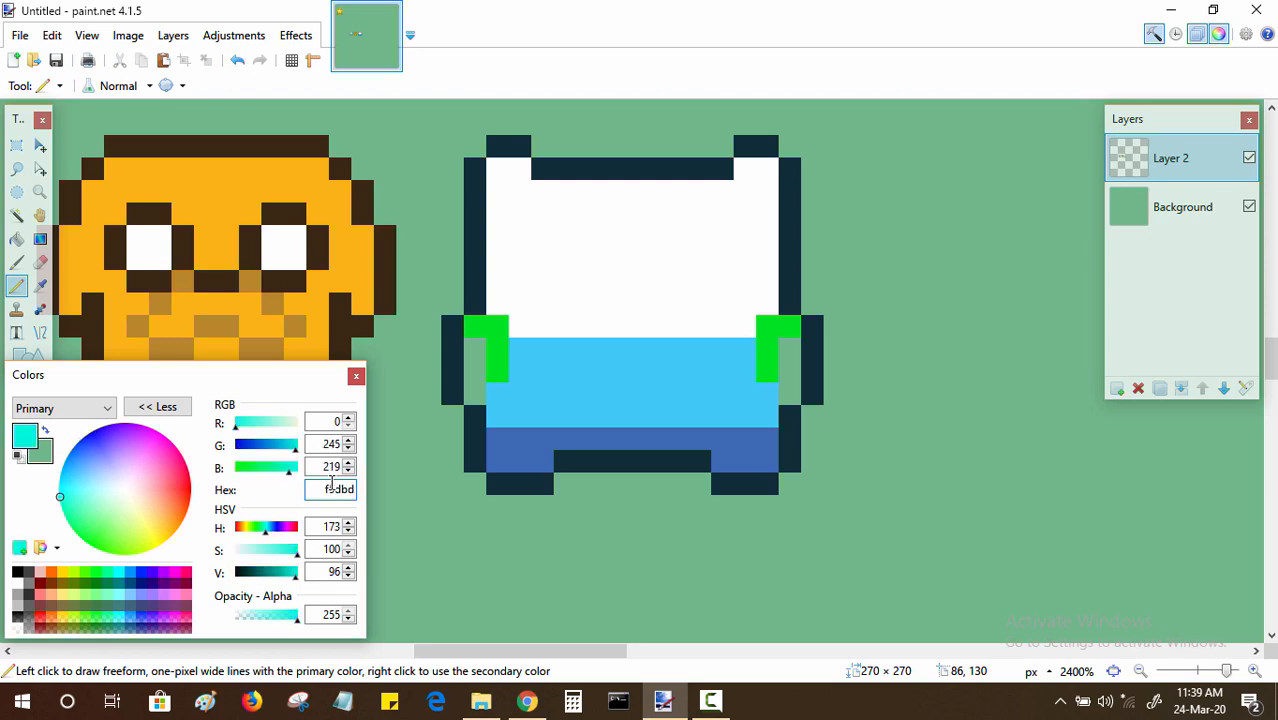
type("d")
left_click(157, 407)
left_click_drag(476, 350, 476, 394)
left_click_drag(790, 347, 792, 380)
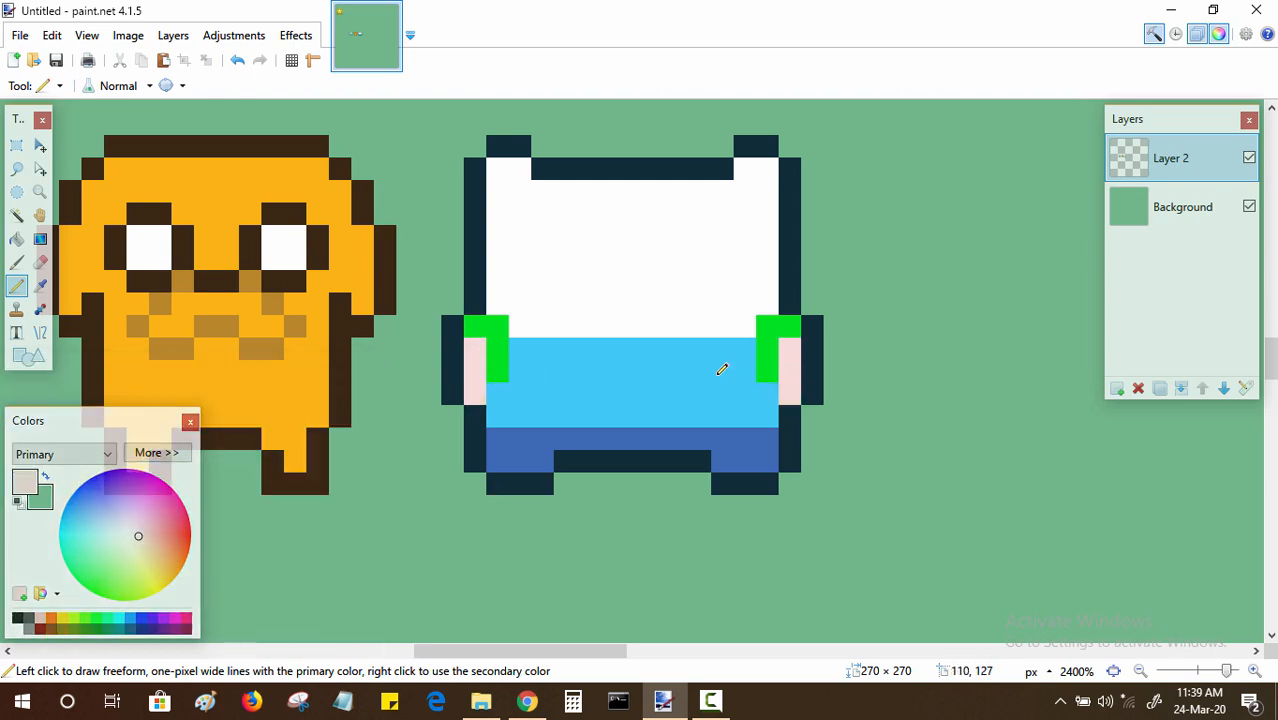
- Draw and fill a pale pink face in the white area, 11 pixels wide and five tall, with the corner pixels left white
left_click_drag(545, 206, 723, 214)
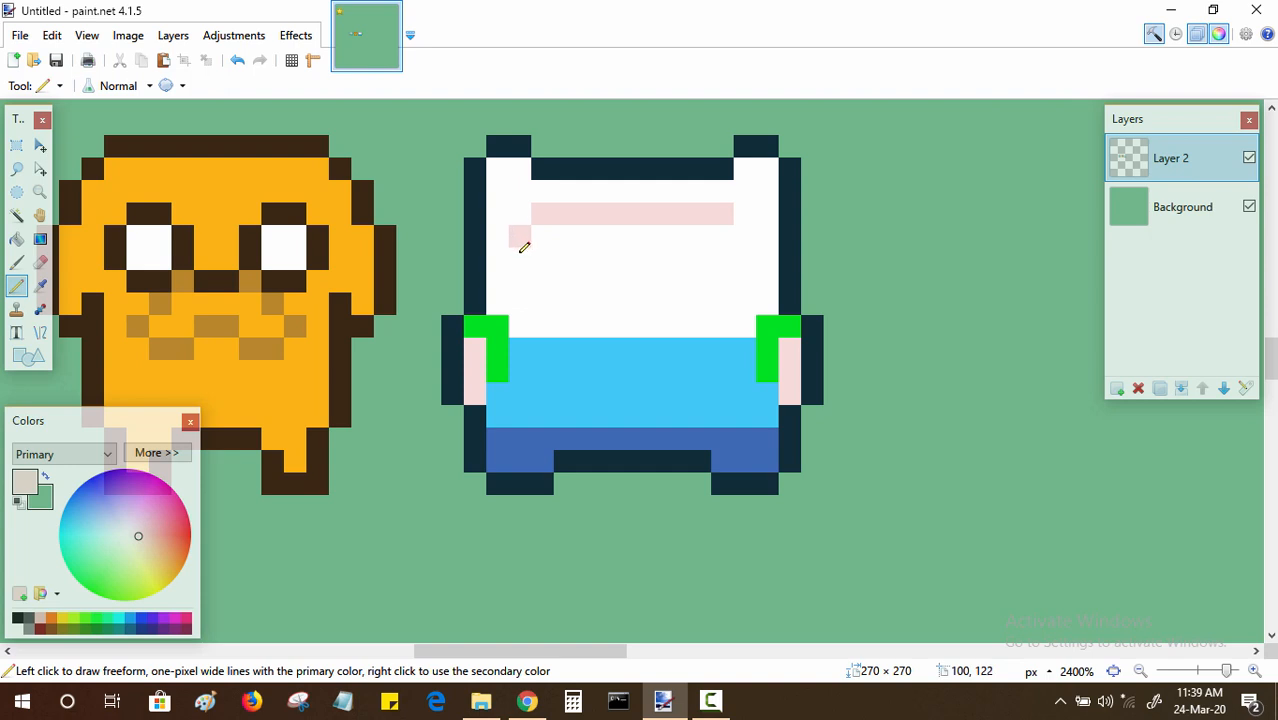
mouse_move(524, 247)
left_mouse_down()
mouse_move(540, 303)
mouse_move(723, 297)
left_mouse_up()
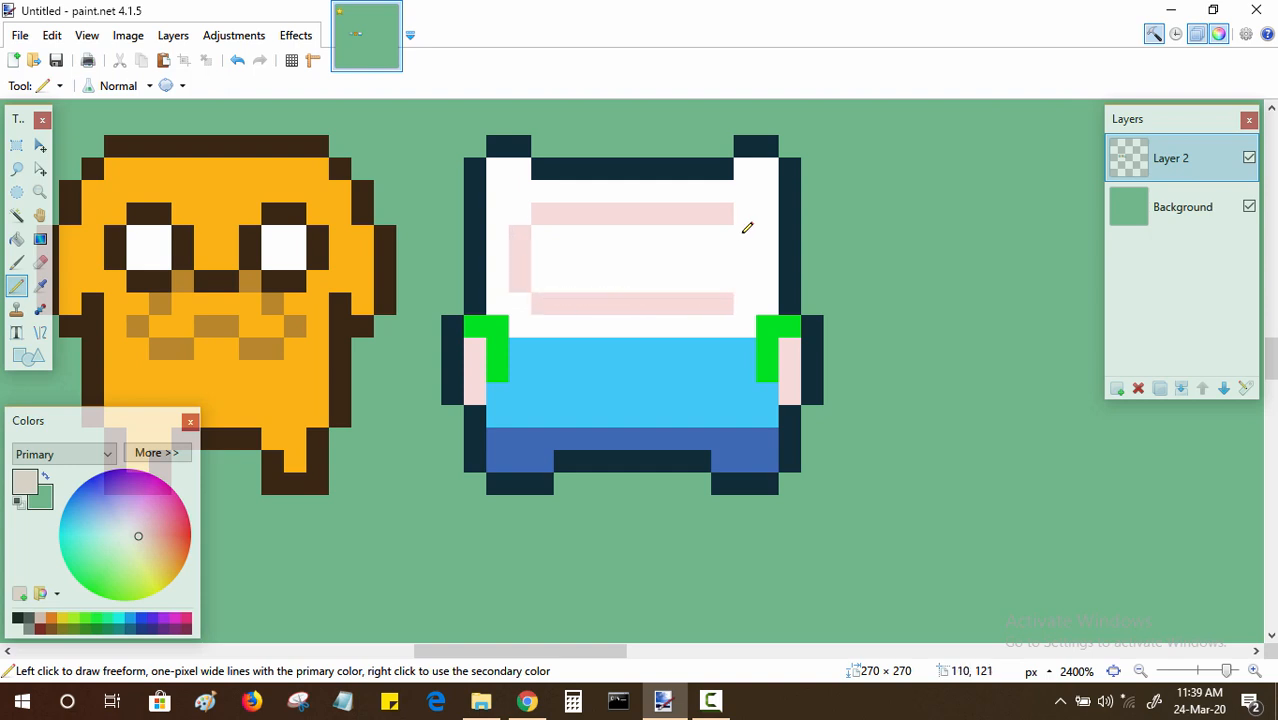
left_click_drag(745, 229, 746, 271)
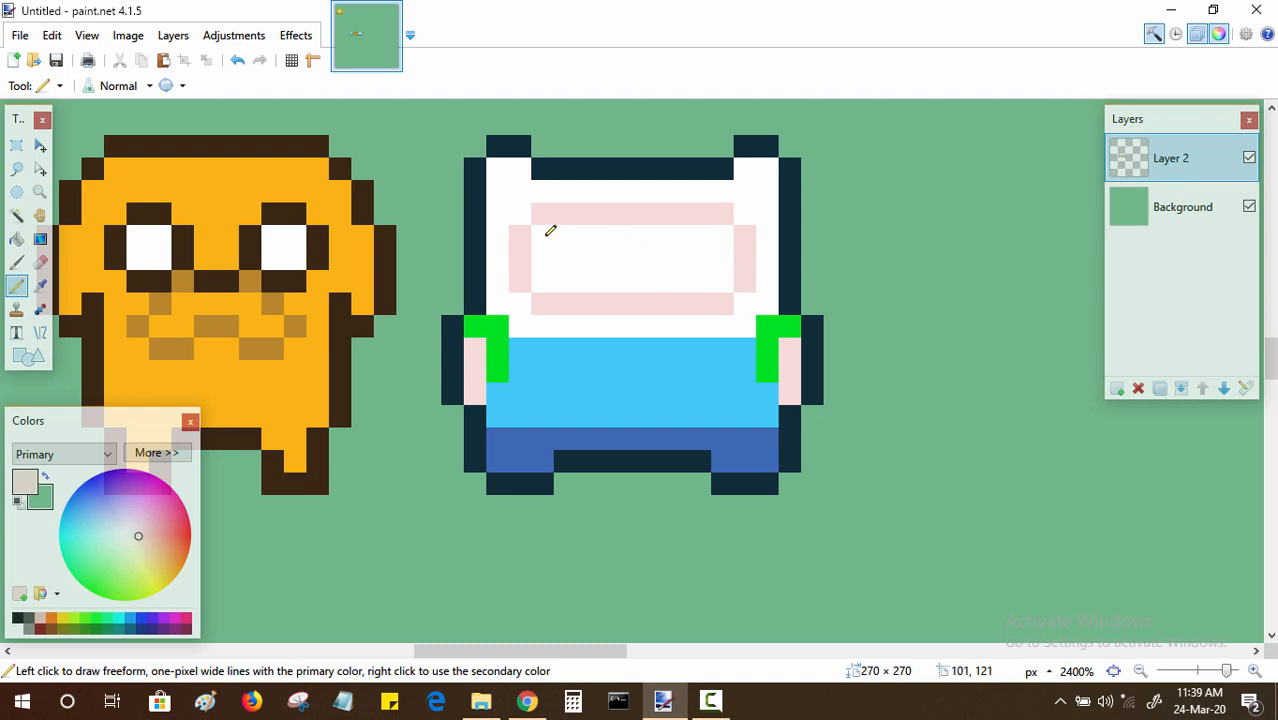
mouse_move(549, 231)
left_mouse_down()
mouse_move(734, 237)
mouse_move(540, 261)
mouse_move(589, 279)
mouse_move(715, 275)
left_mouse_up()
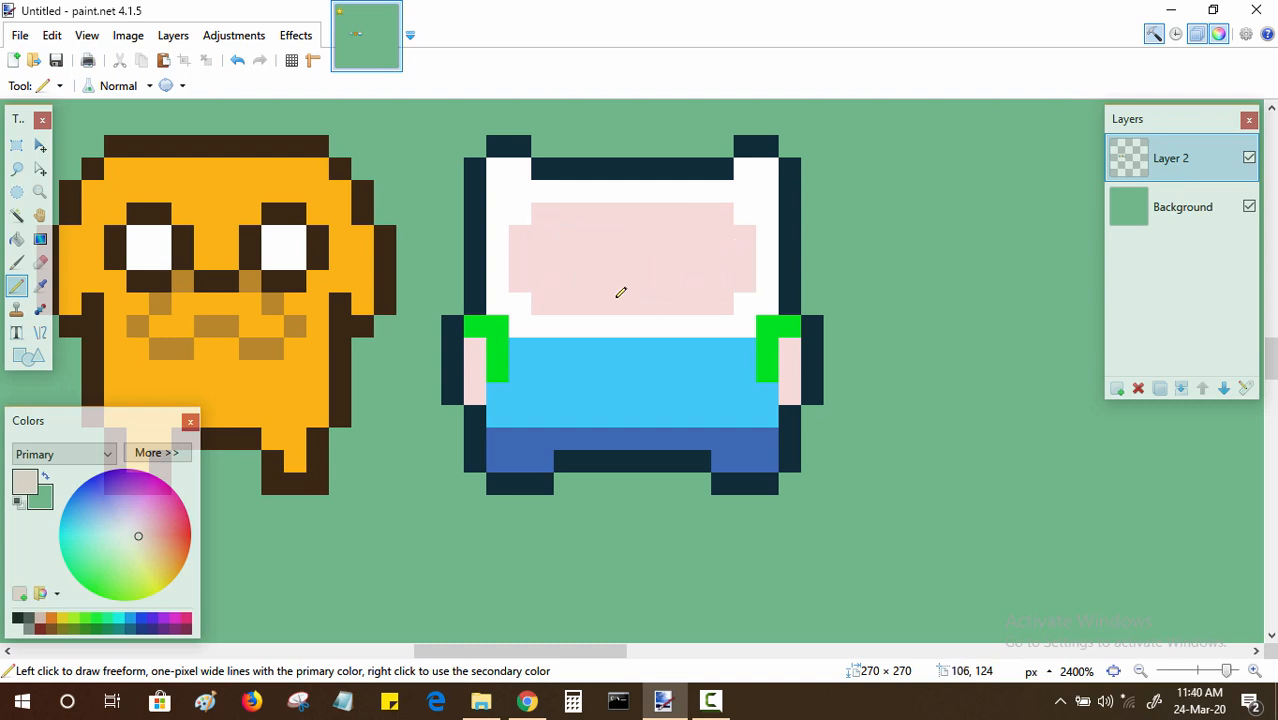
- Sample the dark outline colour and draw two one-pixel eyes and a five-pixel-wide mouth on the pink face
key("k")
left_click(596, 165)
key("p")
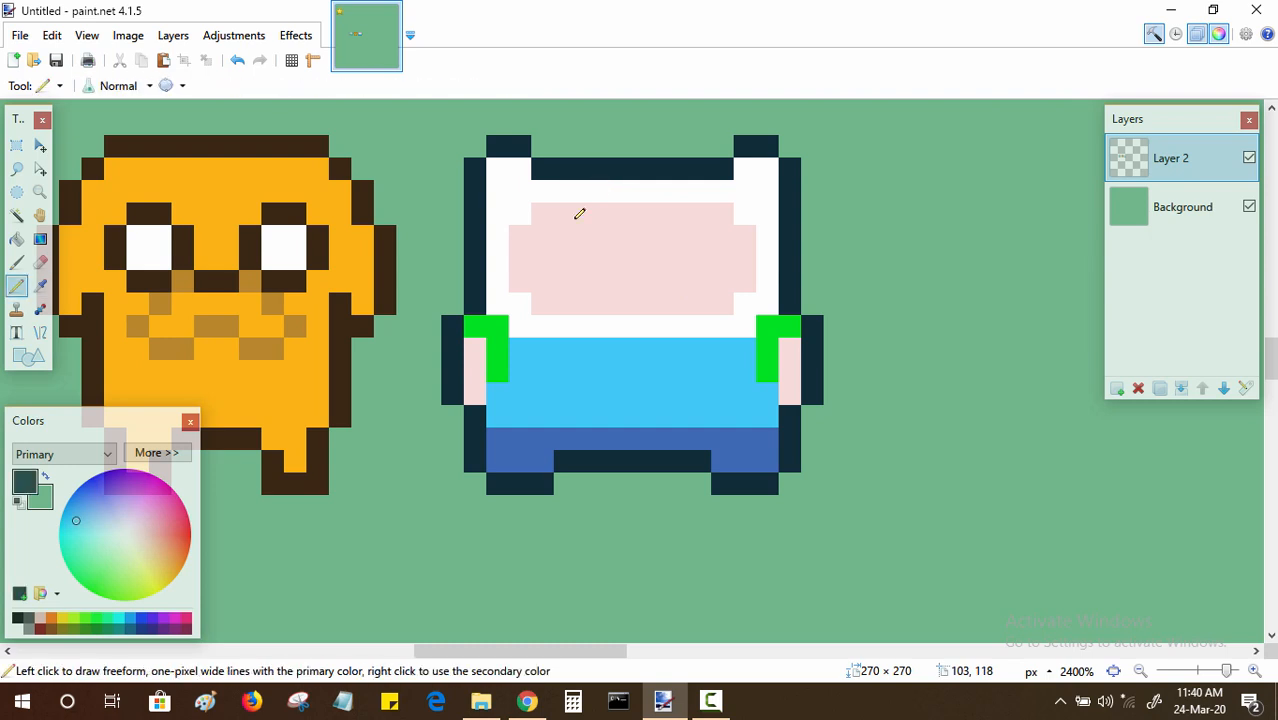
left_click(542, 259)
left_click(744, 259)
key("ctrl+z")
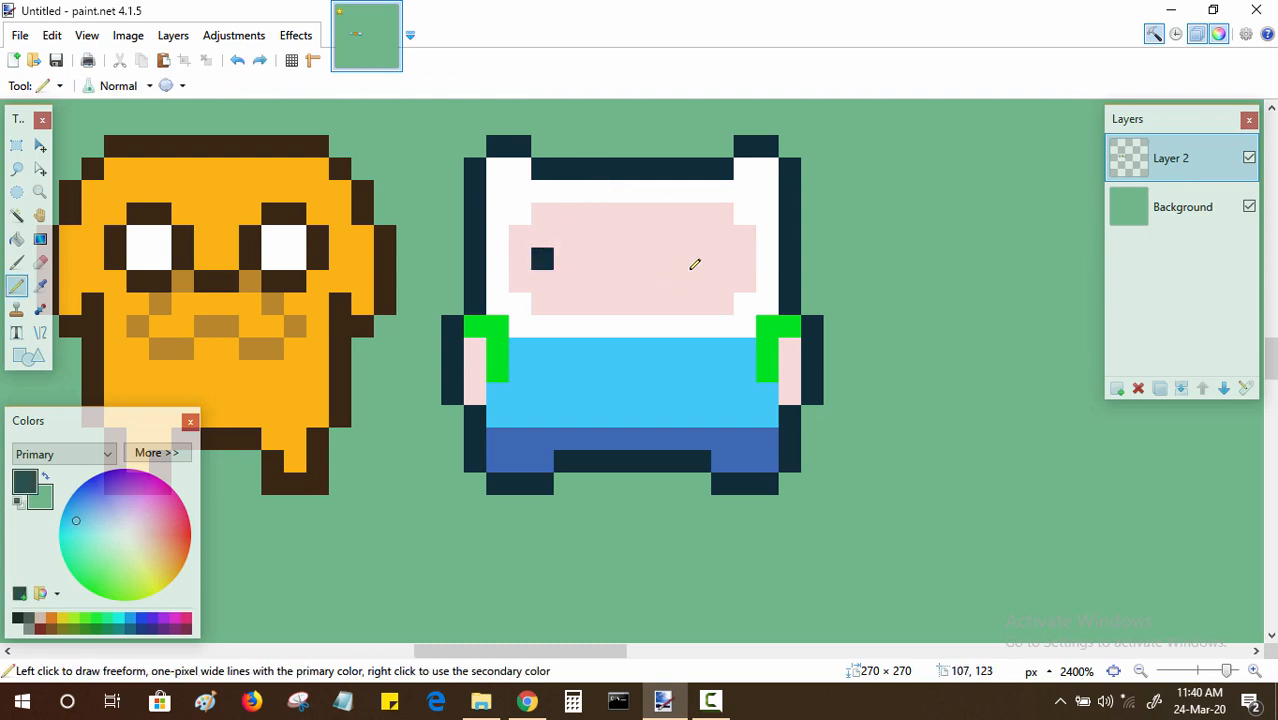
left_click(722, 259)
left_click_drag(586, 284, 679, 287)
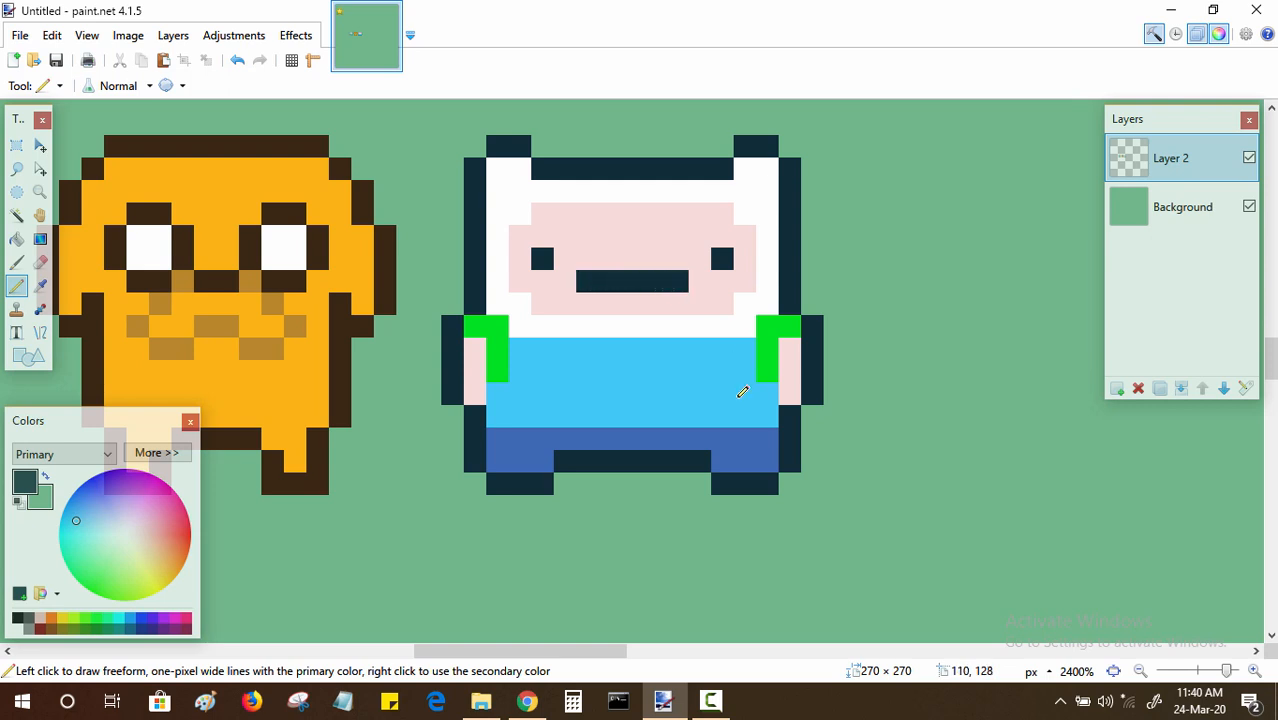
- Narrow the third character by selecting its right half and moving it one pixel left, then deselect
left_click(1140, 671)
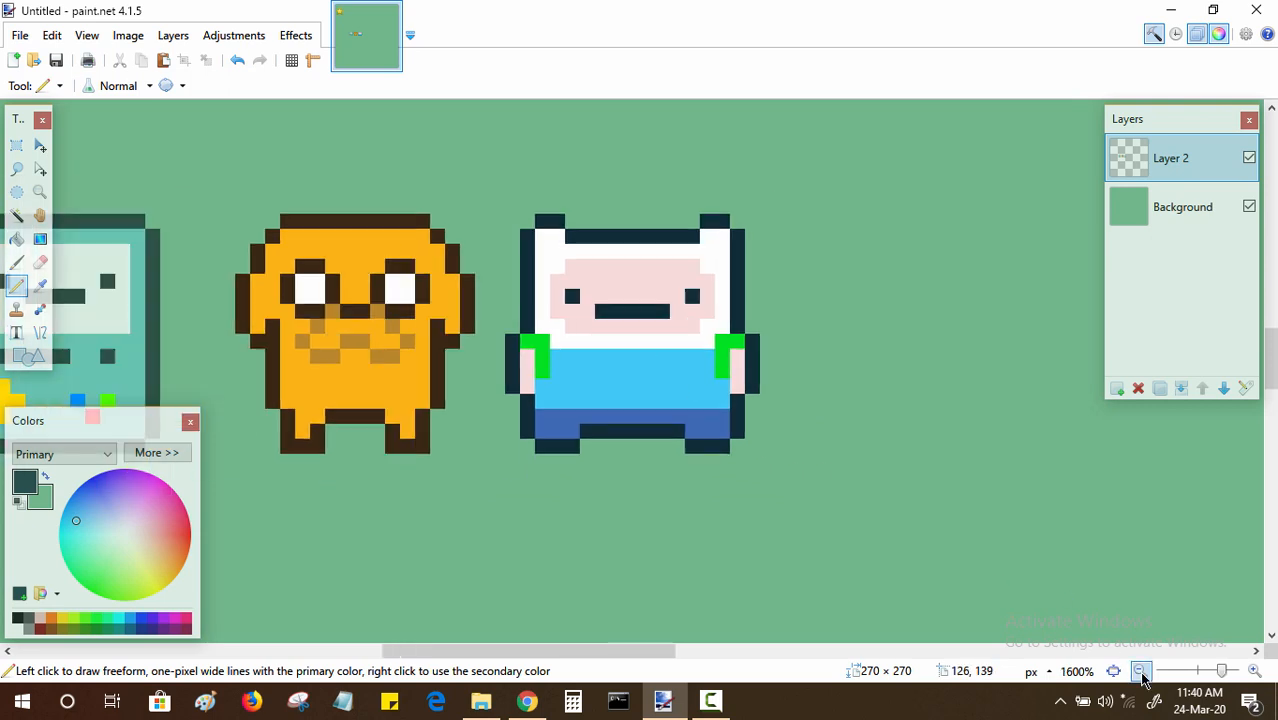
left_click(1140, 671)
left_click_drag(709, 573, 806, 551)
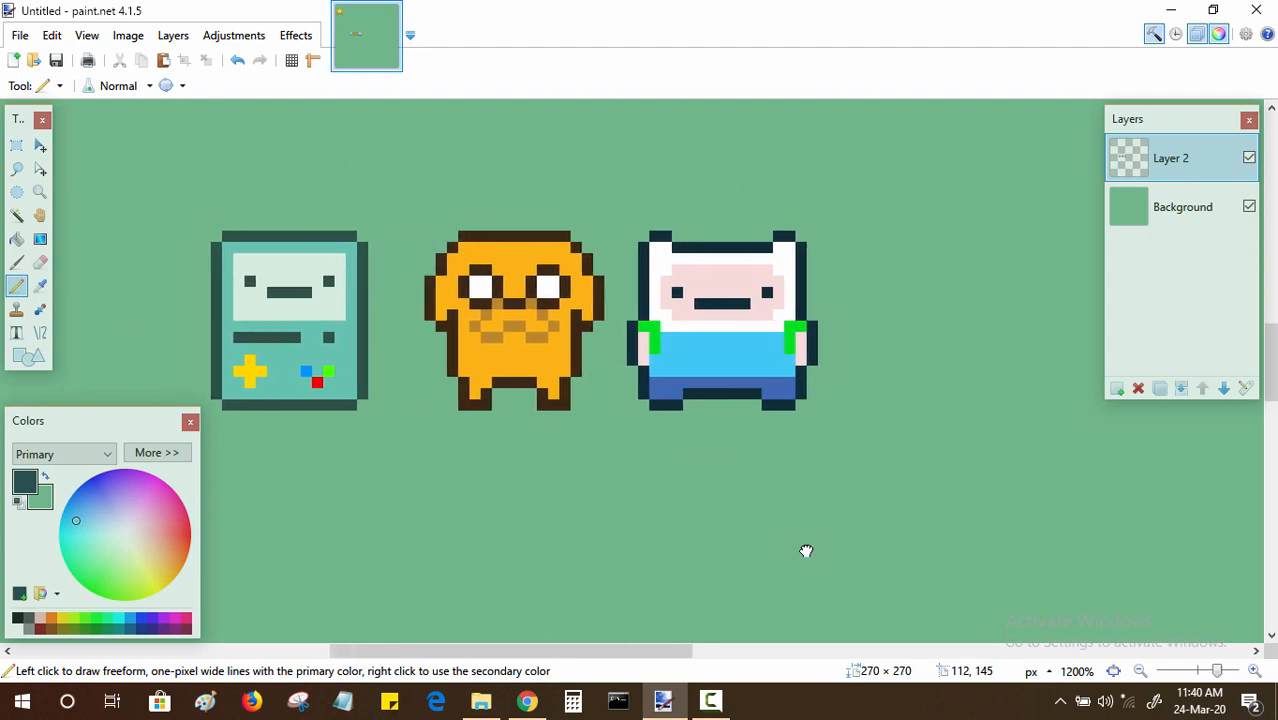
left_click(16, 145)
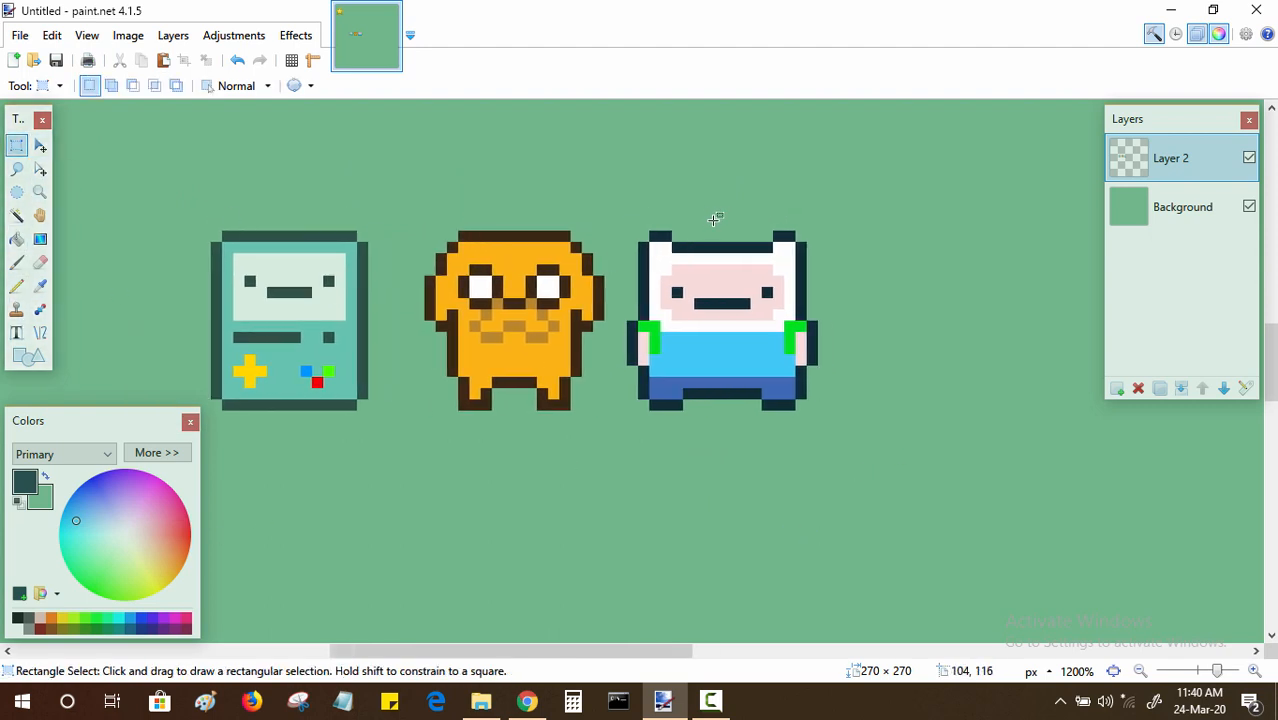
left_click_drag(705, 209, 870, 428)
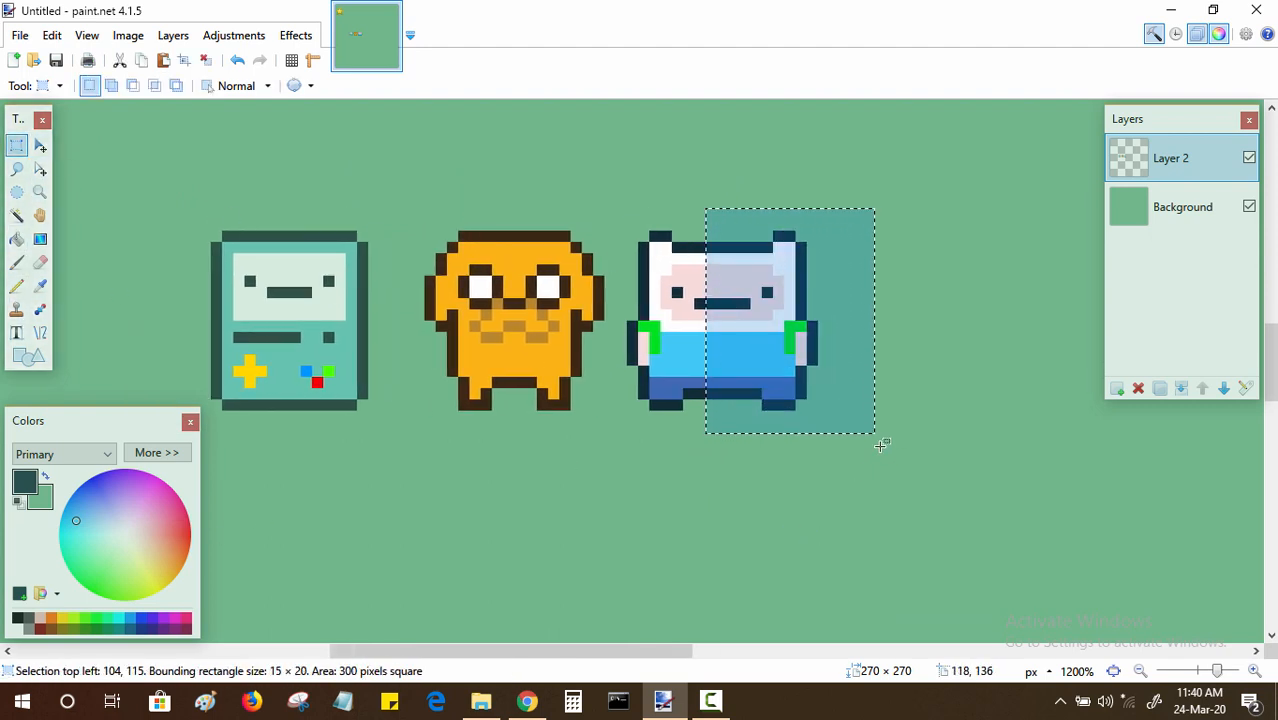
left_click(40, 145)
key("Left")
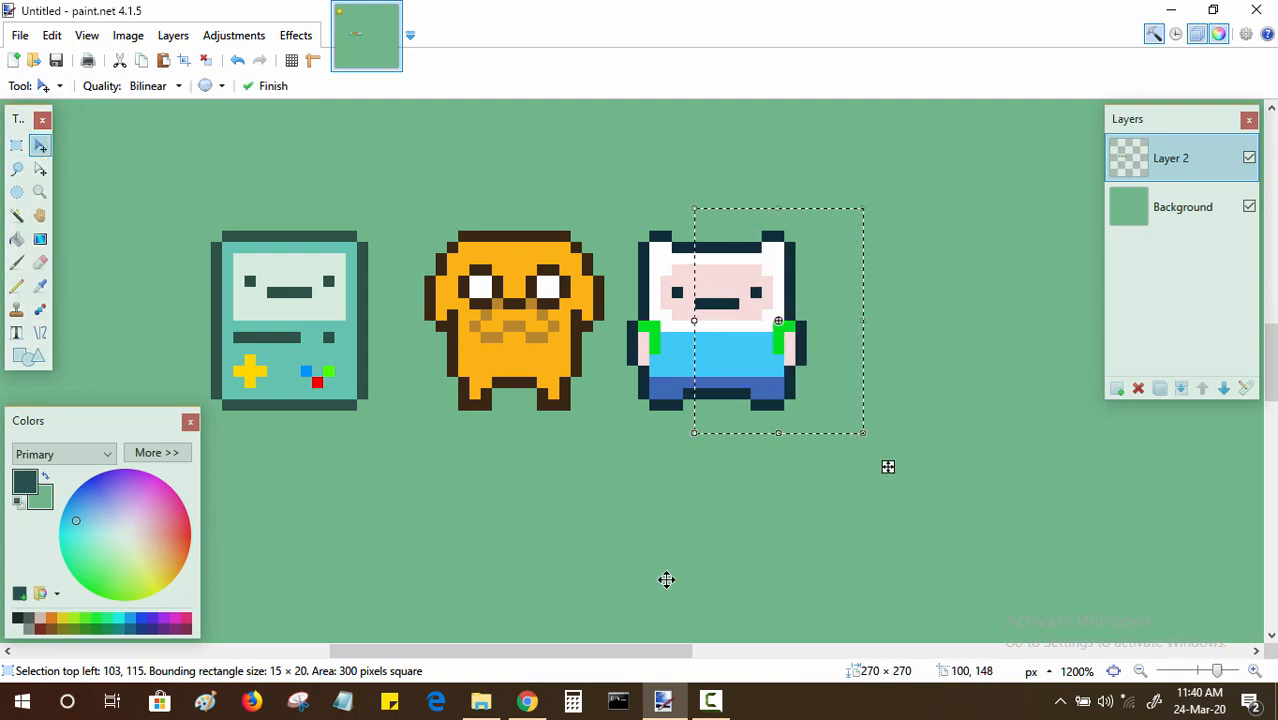
key("ctrl+d")
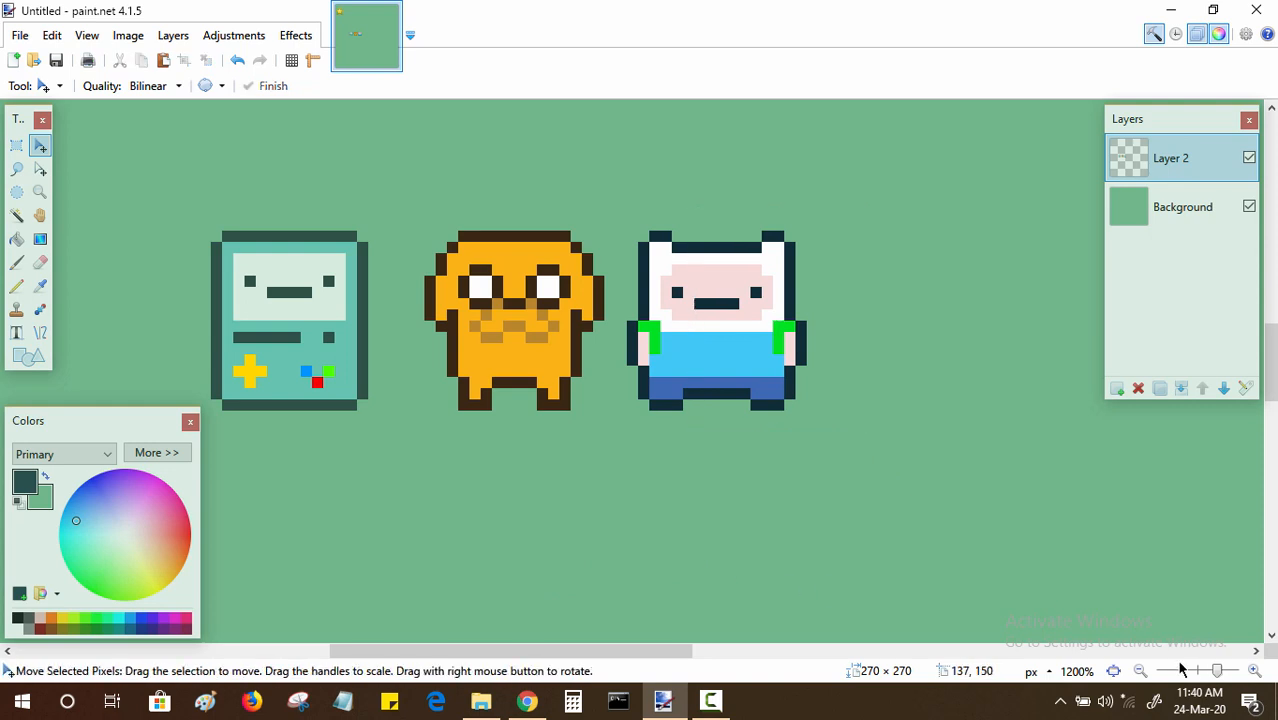
- Mark a two-pixel-wide gap in magenta on each side of the orange character
left_click(1140, 671)
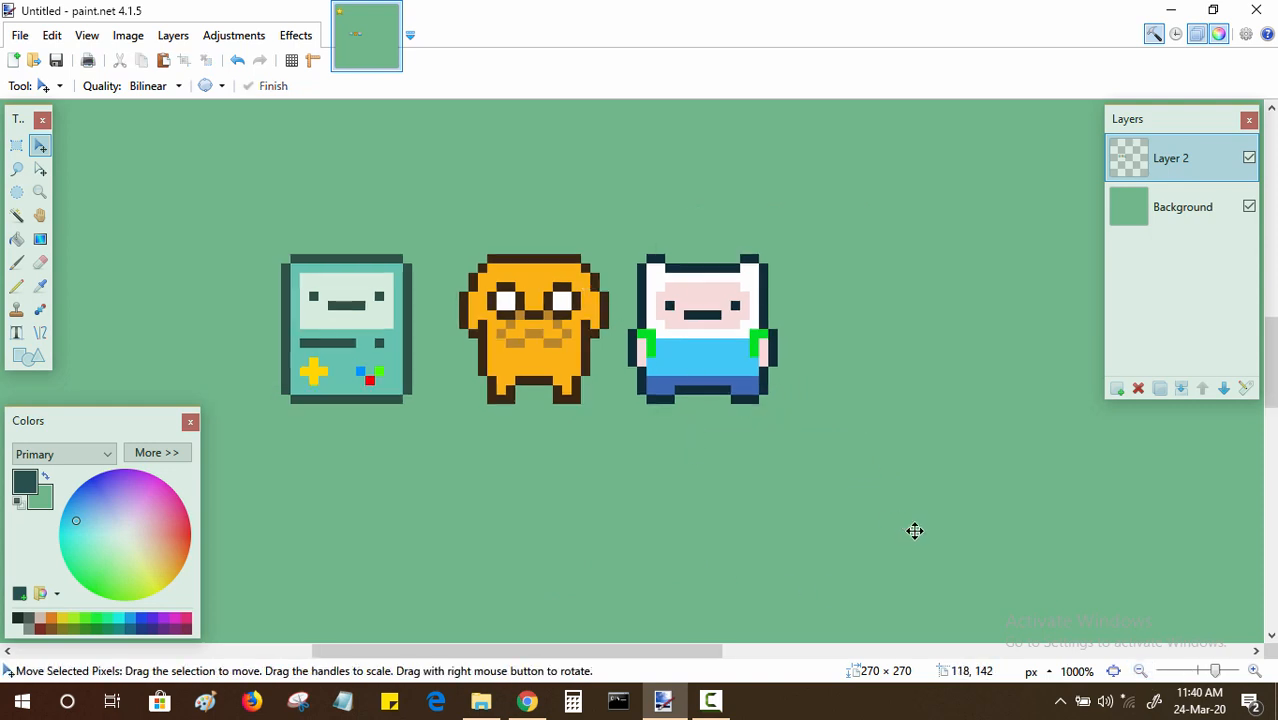
left_click(1254, 671)
key("s")
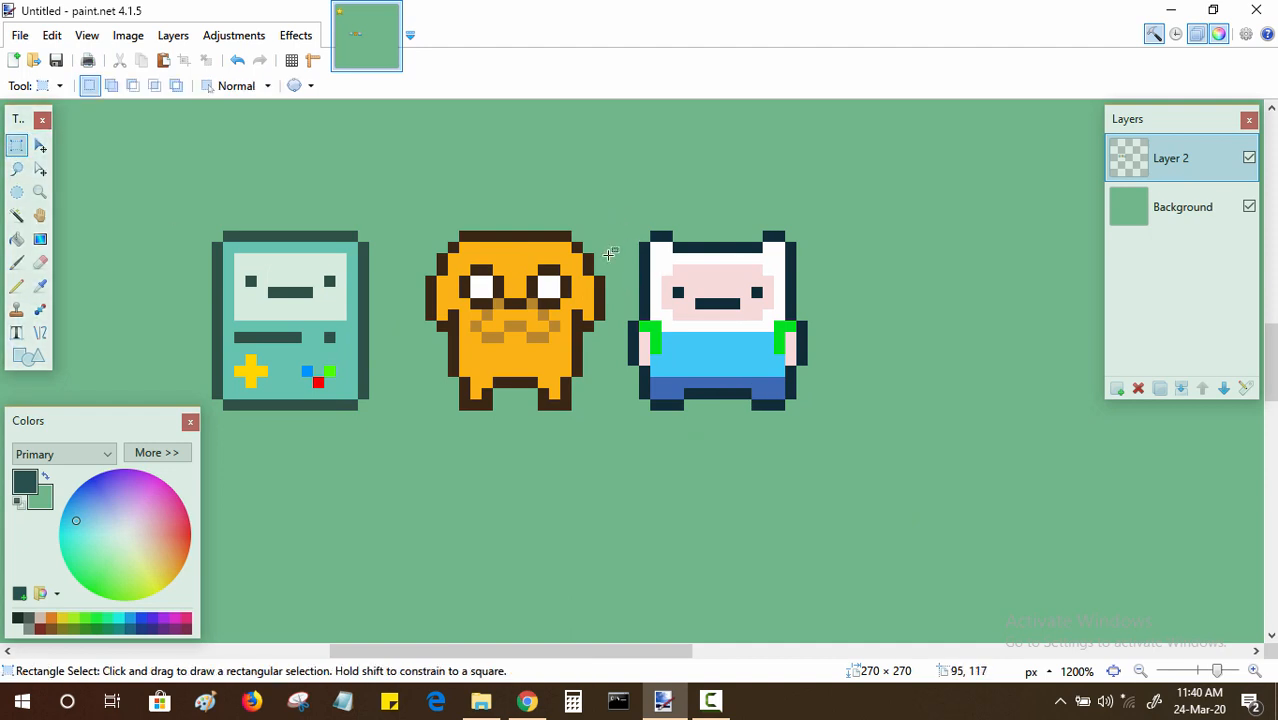
key("p")
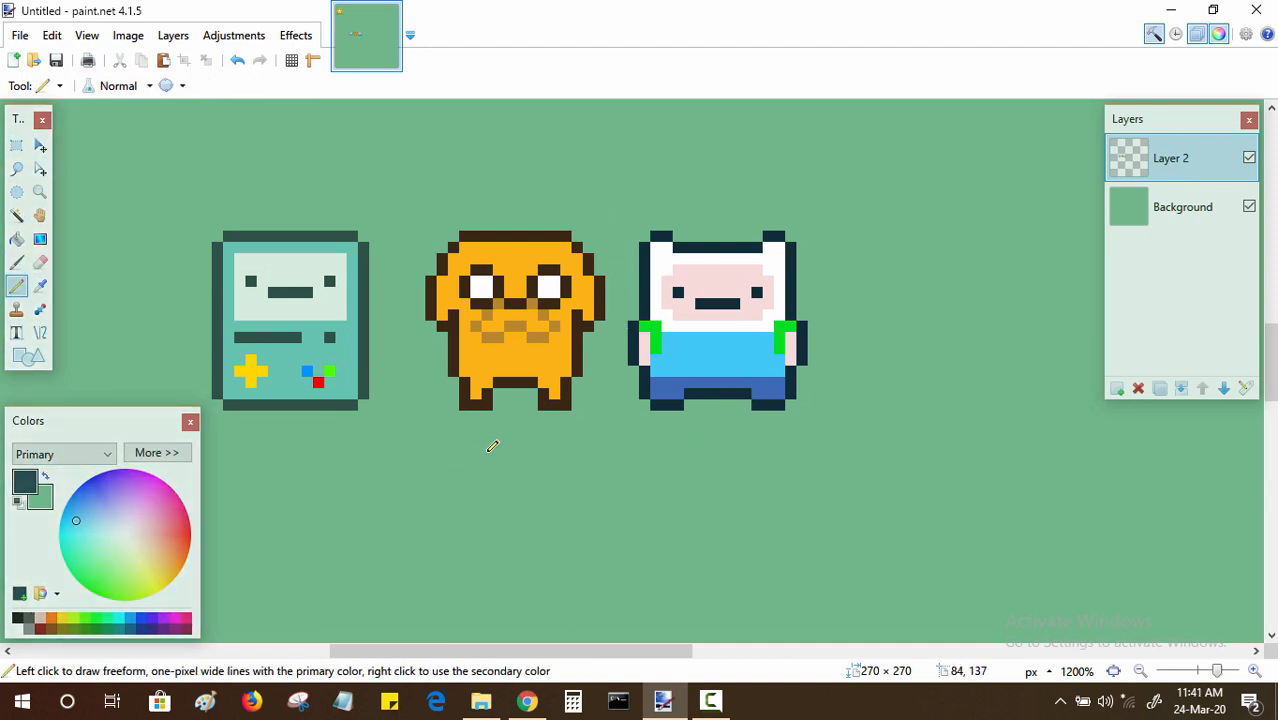
left_click(177, 619)
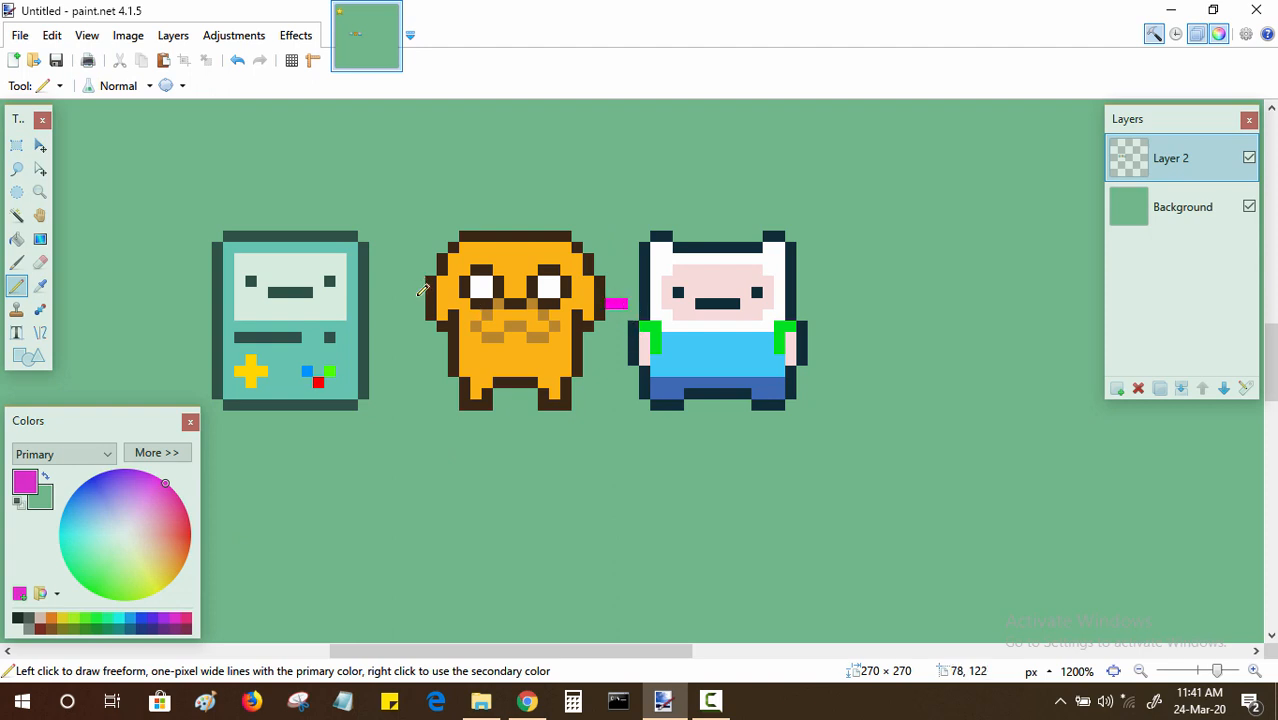
- Select the teal console and move it three pixels right, closer to the orange character, then deselect
left_click(16, 145)
mouse_move(178, 208)
left_mouse_down()
mouse_move(304, 376)
mouse_move(388, 428)
left_mouse_up()
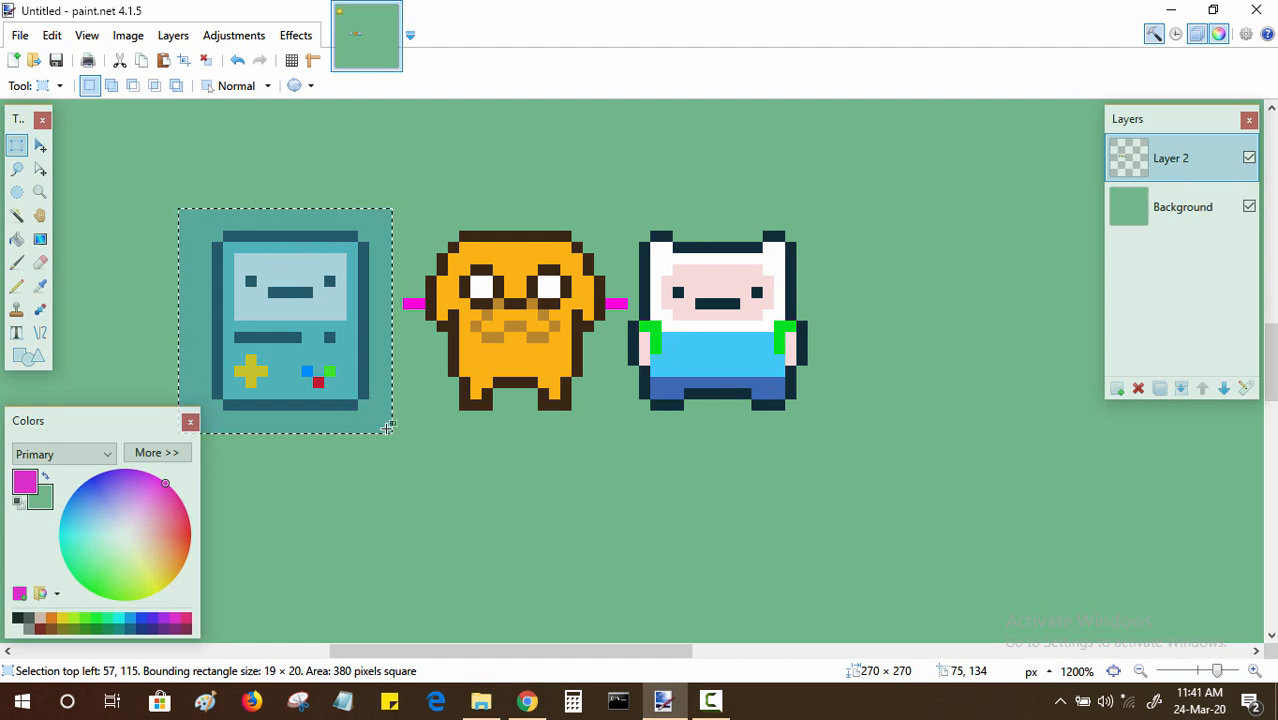
left_click(40, 145)
key("Right")
key("Right")
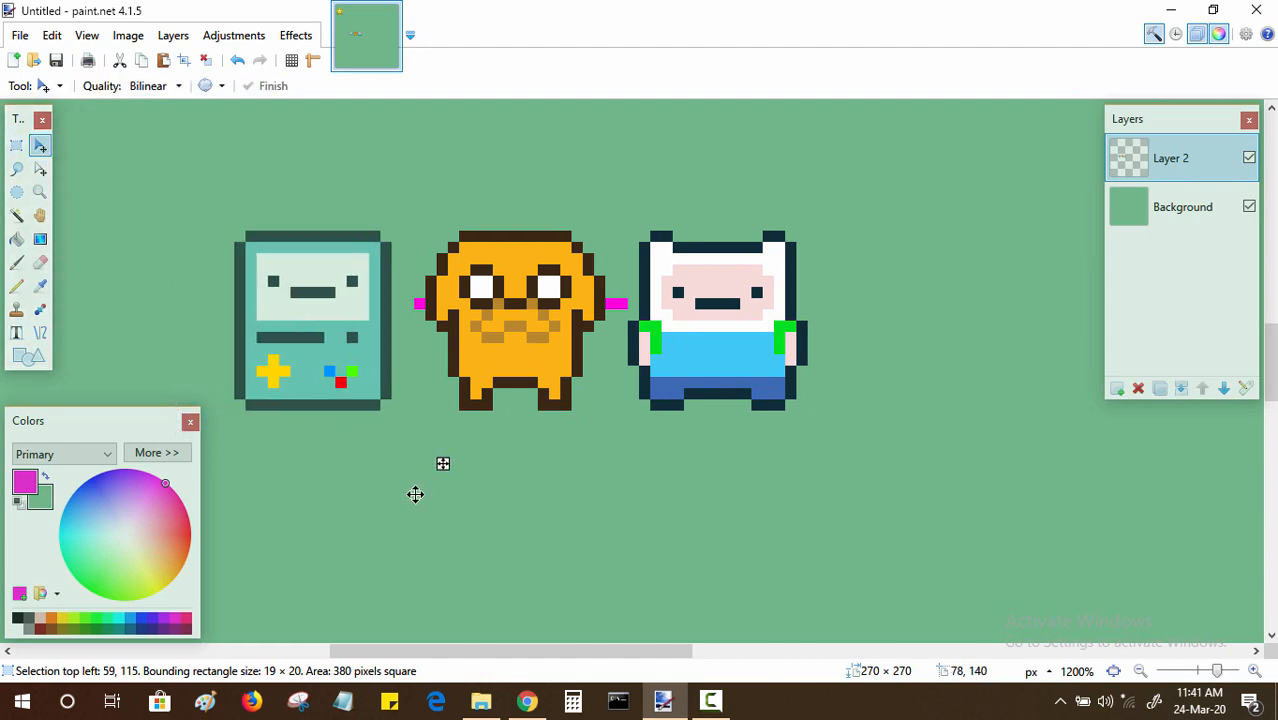
key("Right")
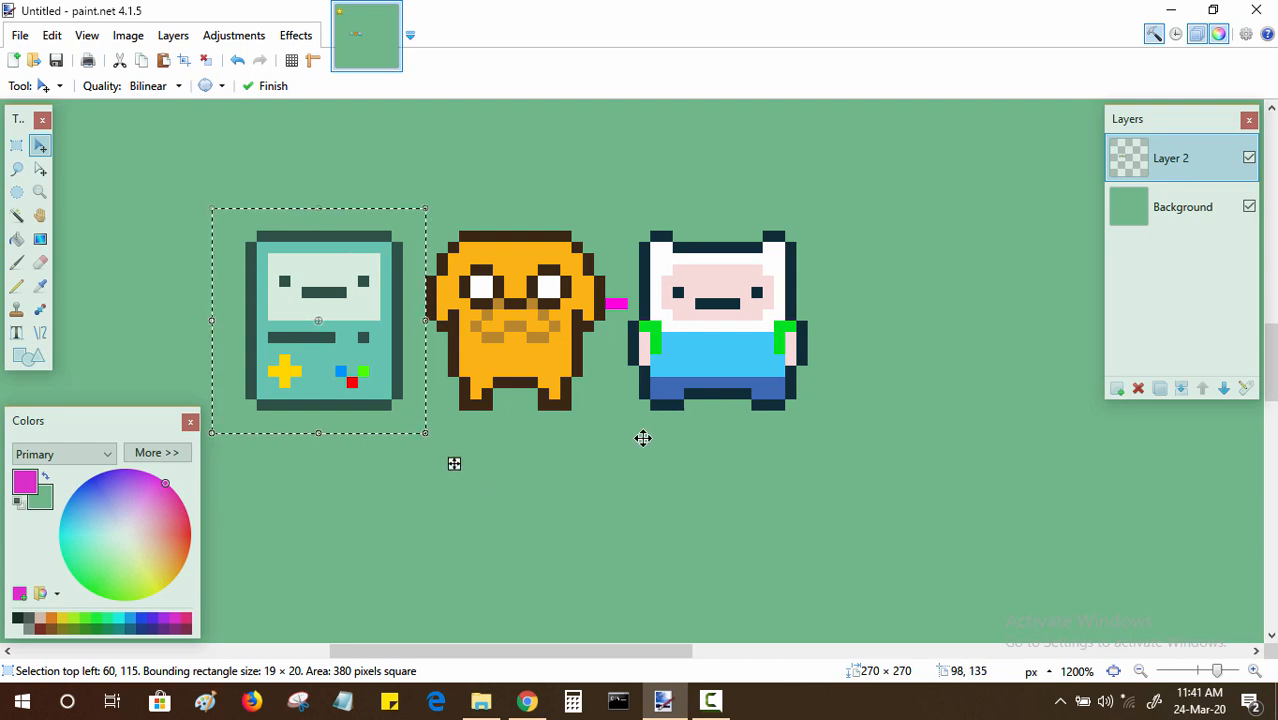
key("ctrl+d")
- Swap to the background green and paint over the magenta gap mark between the orange and third characters
key("x")
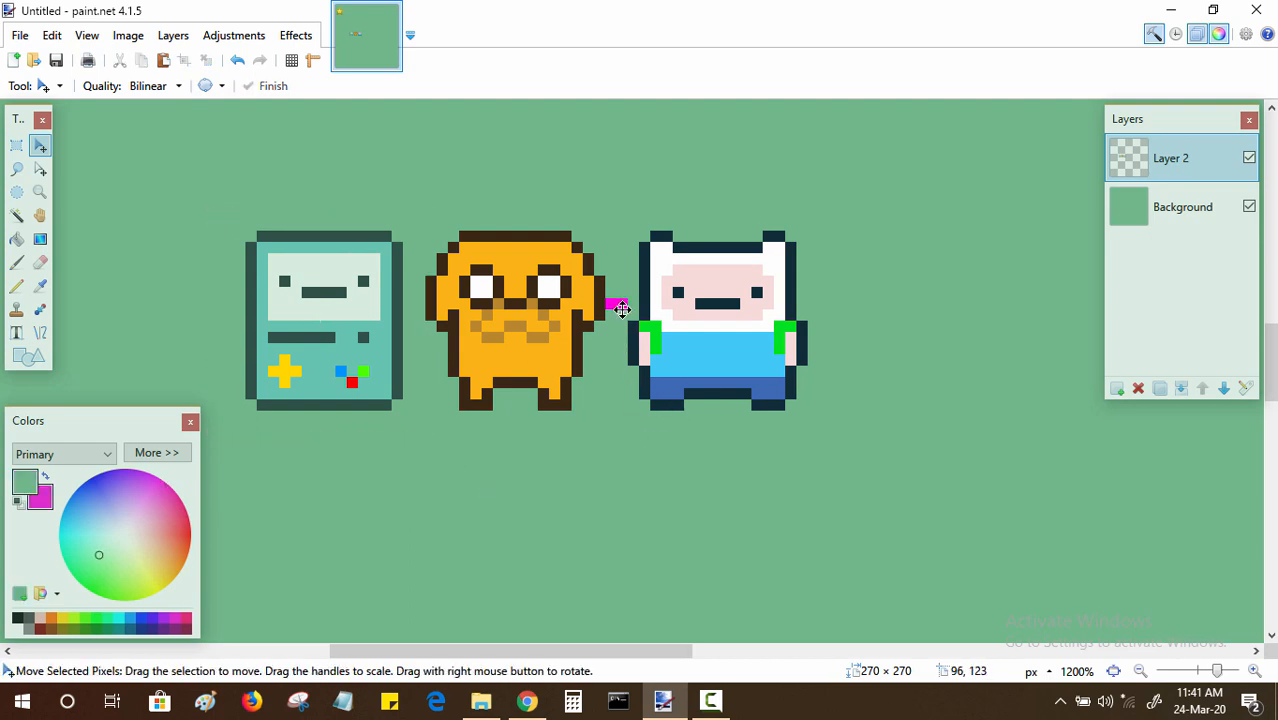
key("p")
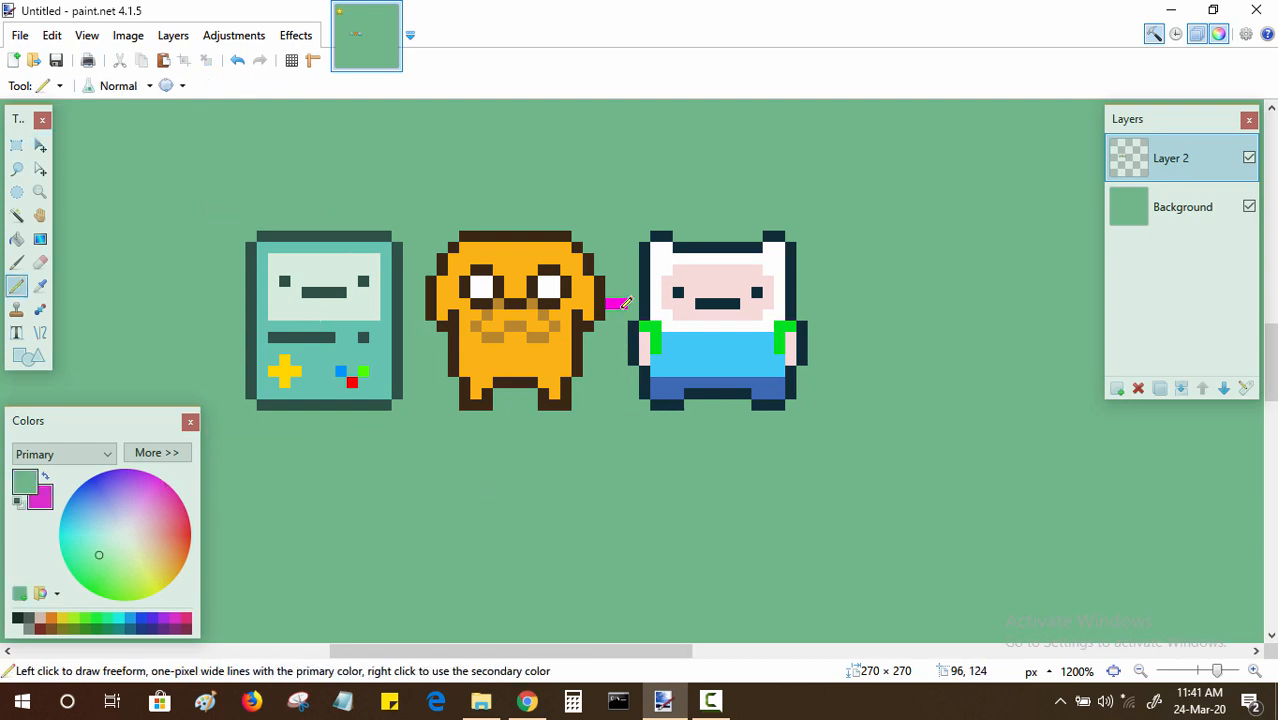
left_click(1140, 671)
left_click(1140, 671)
left_click(1140, 671)
left_click_drag(850, 514, 818, 479)
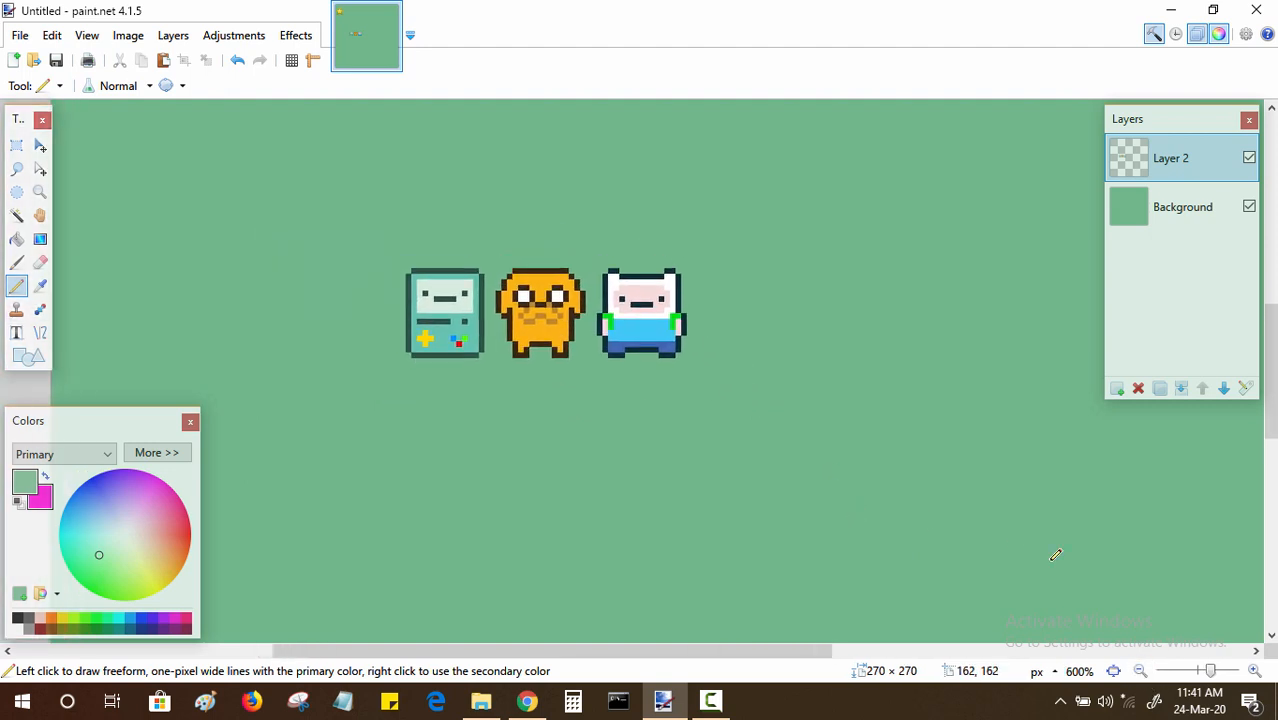
- Try to resize the canvas to 50 percent with the middle anchor
left_click(1140, 671)
left_click(128, 35)
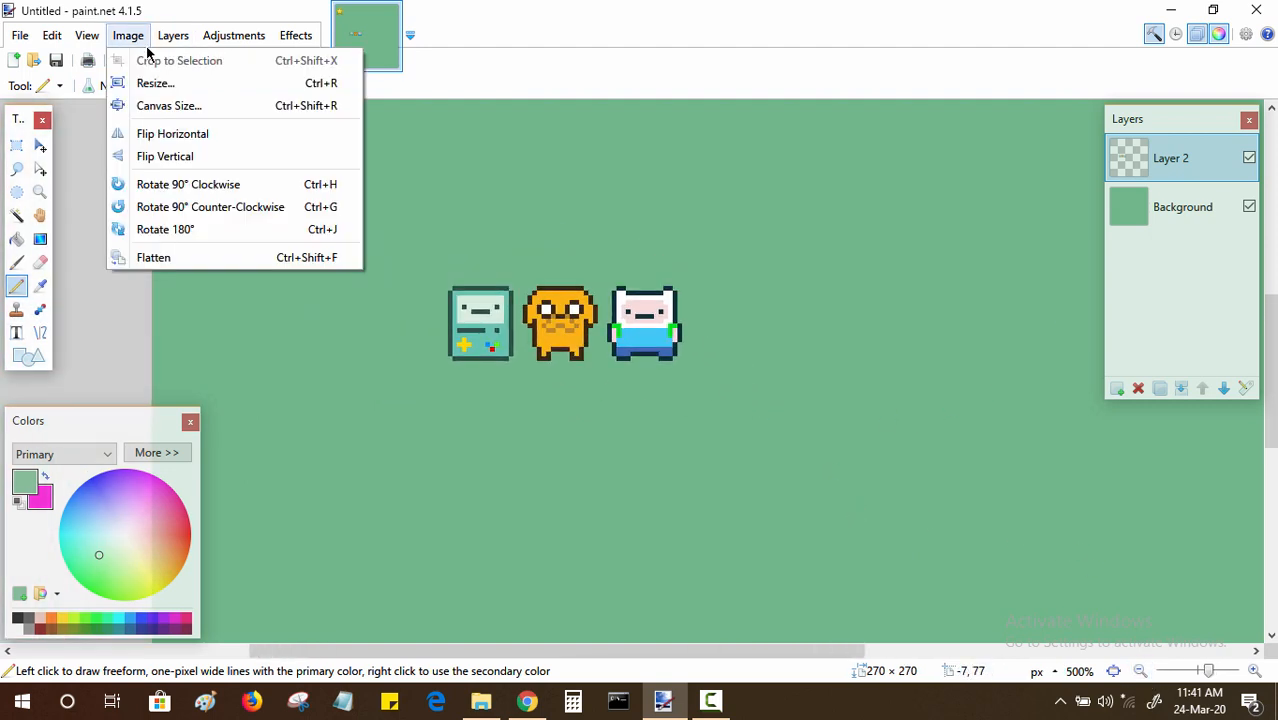
left_click(168, 105)
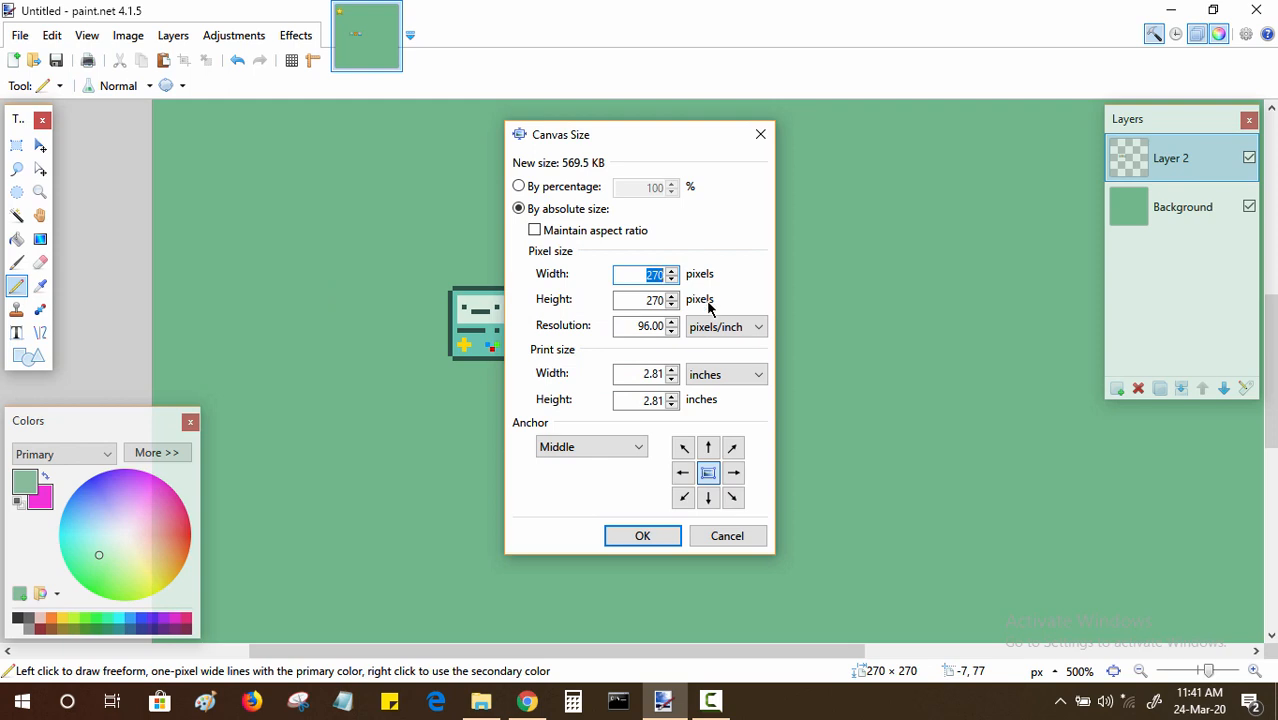
left_click(518, 187)
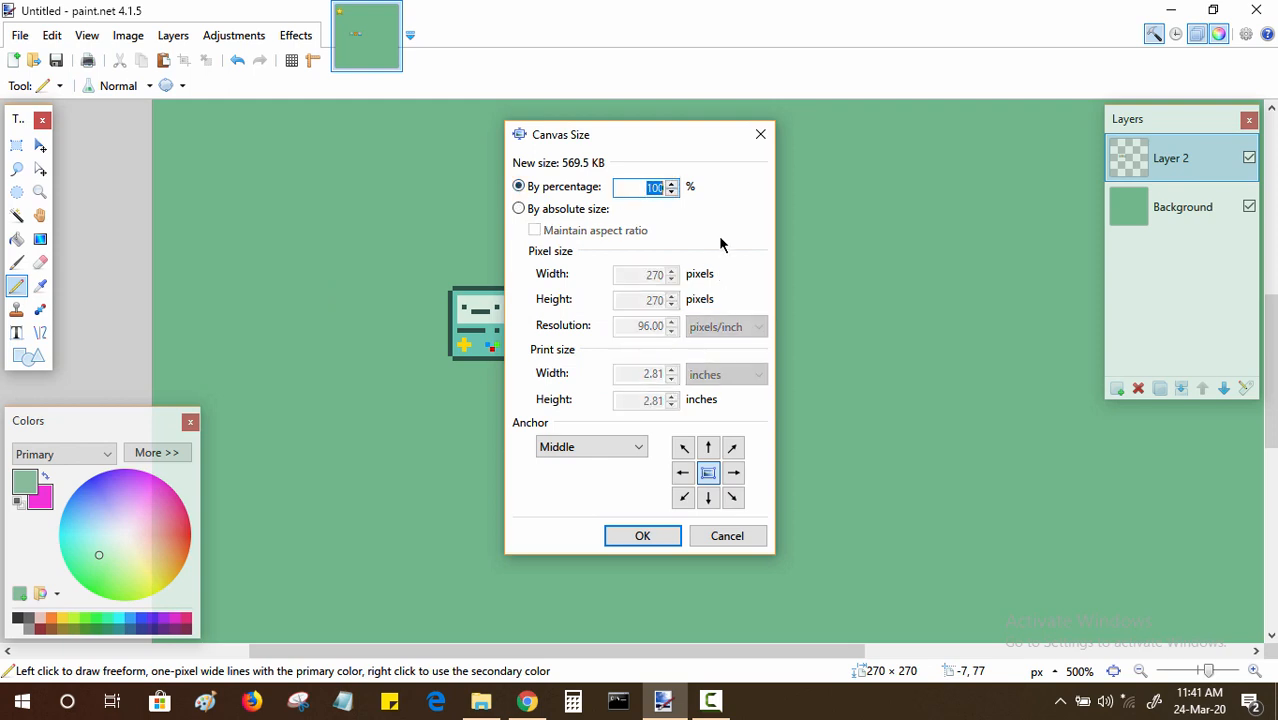
type("50")
key("Return")
left_click_drag(724, 288, 793, 462)
key("ctrl+z")
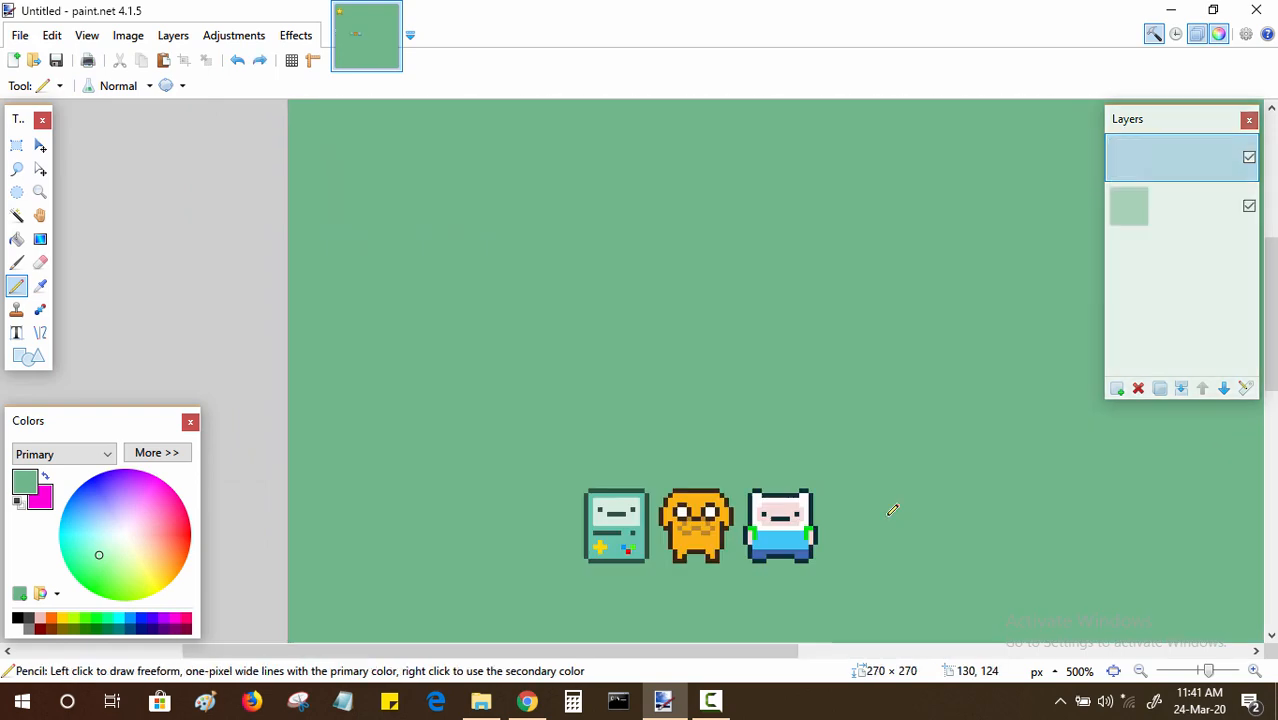
- Move the row of three characters on its layer close to the canvas's top-left corner
left_click(1141, 672)
left_click(1140, 671)
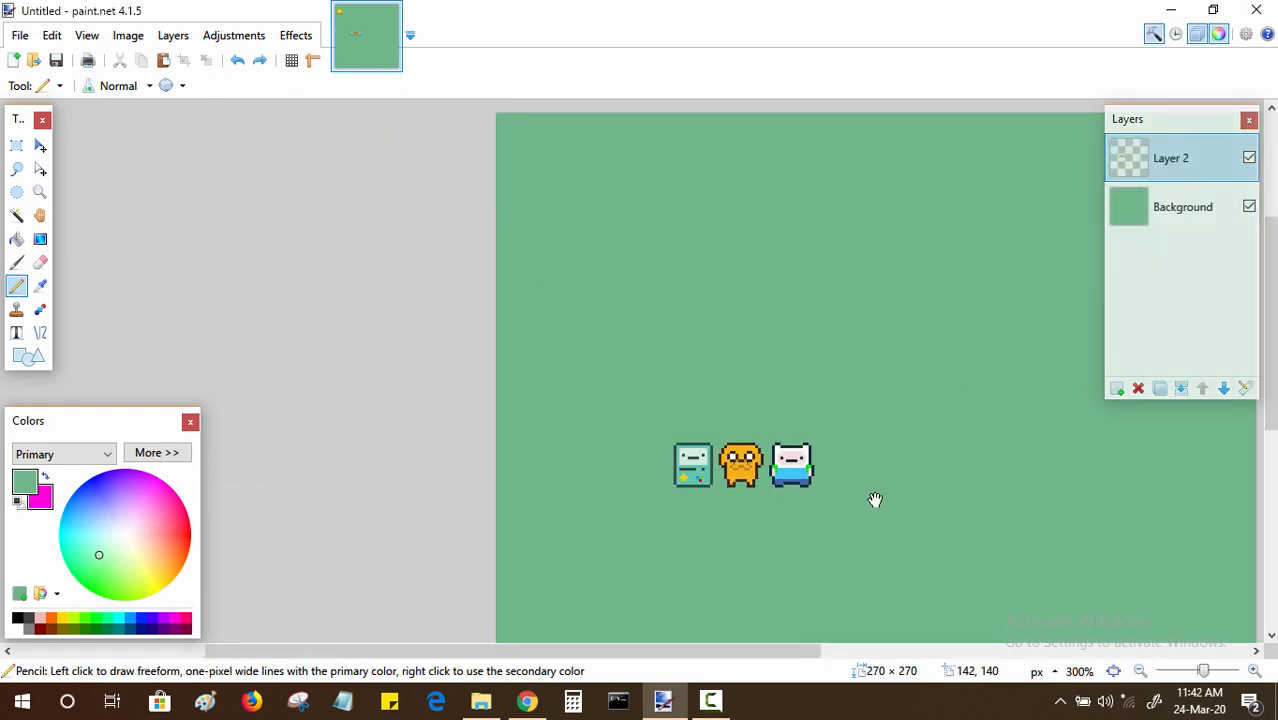
left_click_drag(876, 502, 759, 449)
left_click(40, 145)
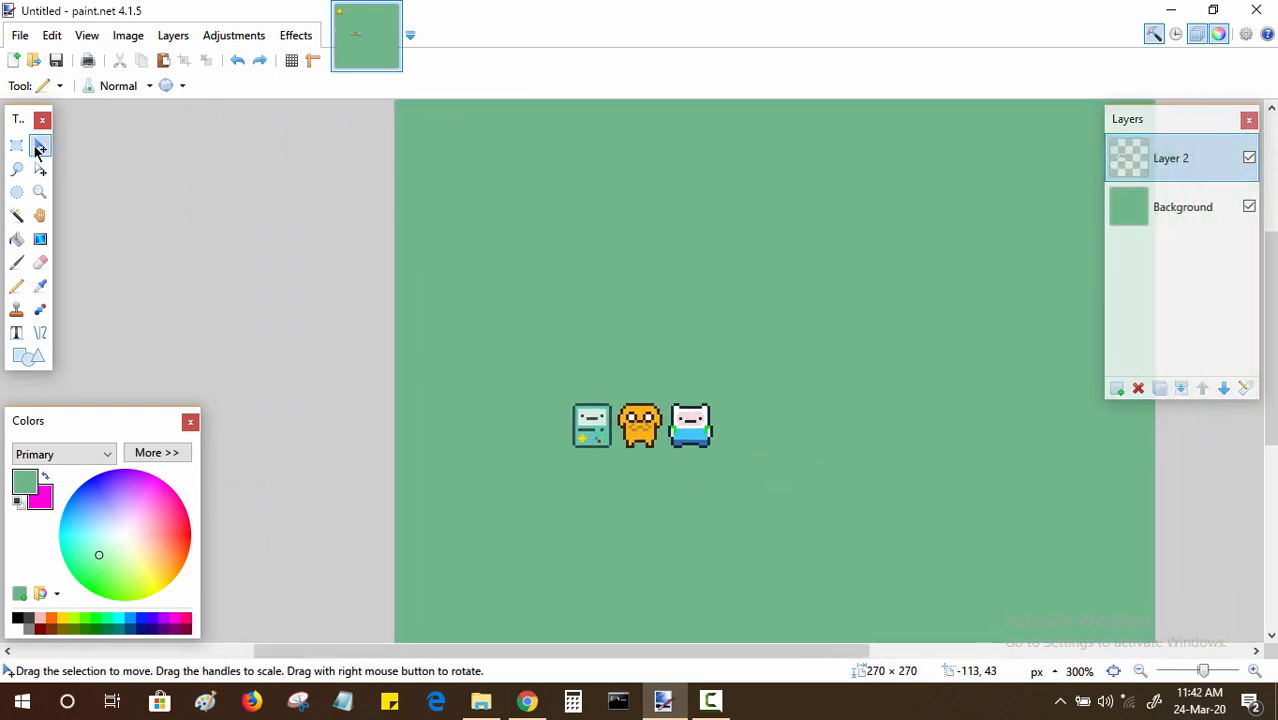
left_click_drag(677, 506, 571, 260)
left_click_drag(659, 448, 585, 351)
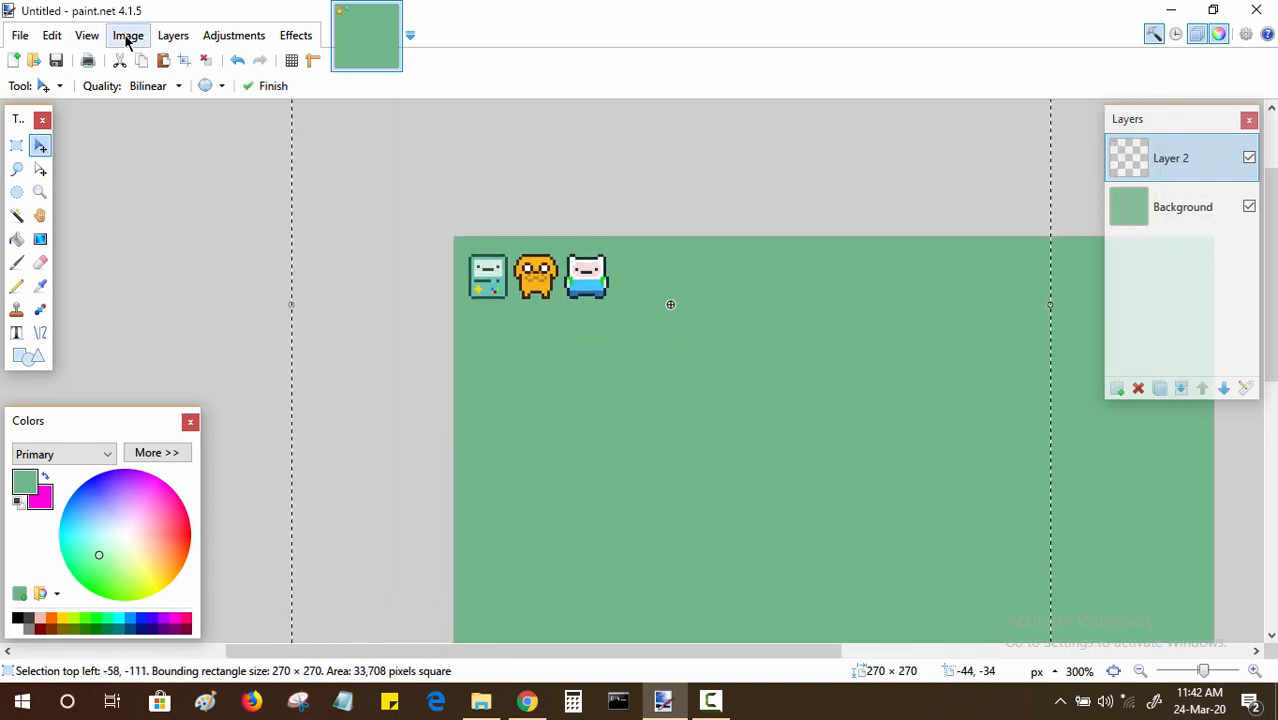
- Reduce the canvas size to 40 percent with the anchor set to Top Left
left_click(127, 36)
left_click(140, 105)
left_click(519, 188)
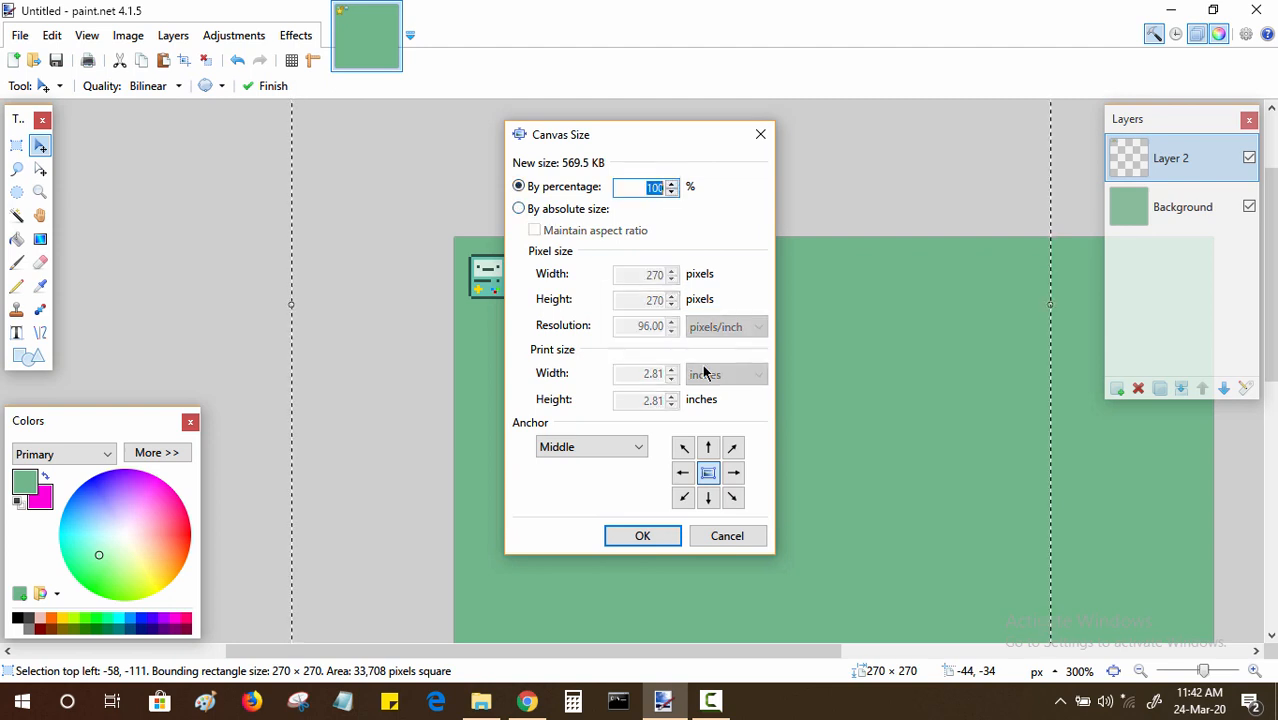
left_click(683, 447)
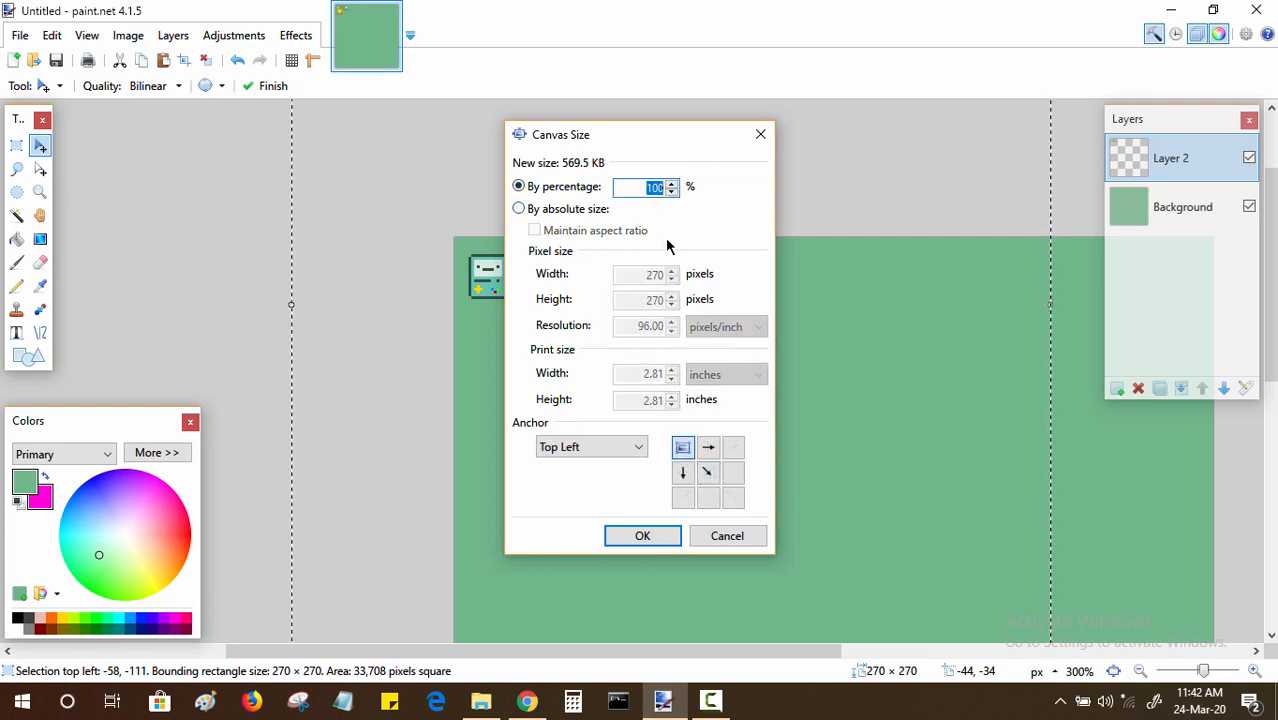
type("40")
key("Return")
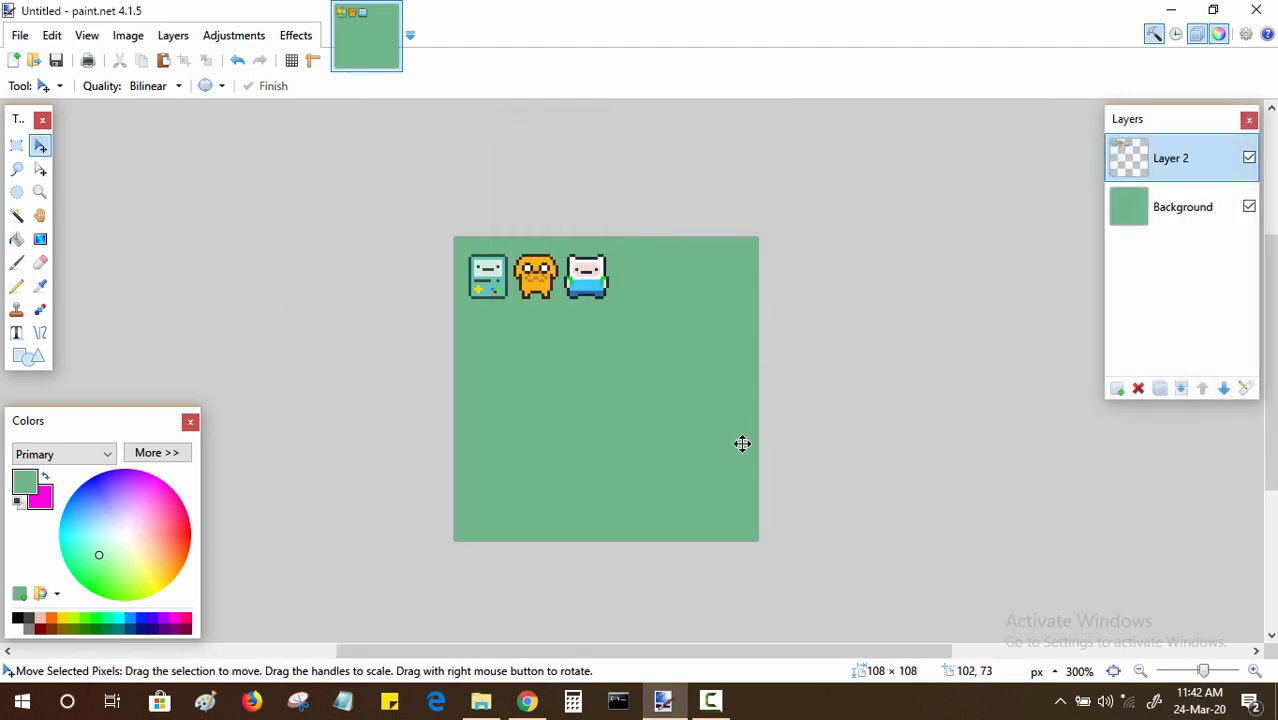
- Try to reduce the canvas by a further 50 percent with the Top Left anchor, then undo it
left_click(130, 37)
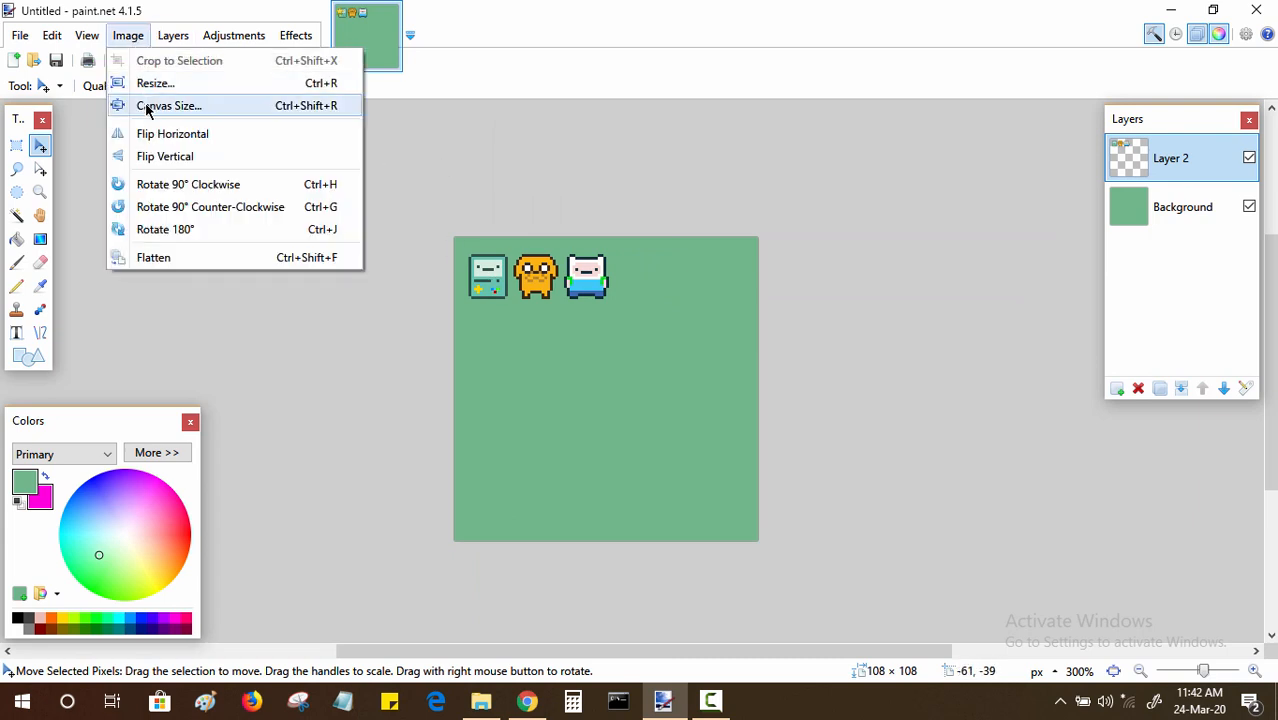
left_click(146, 108)
type("50")
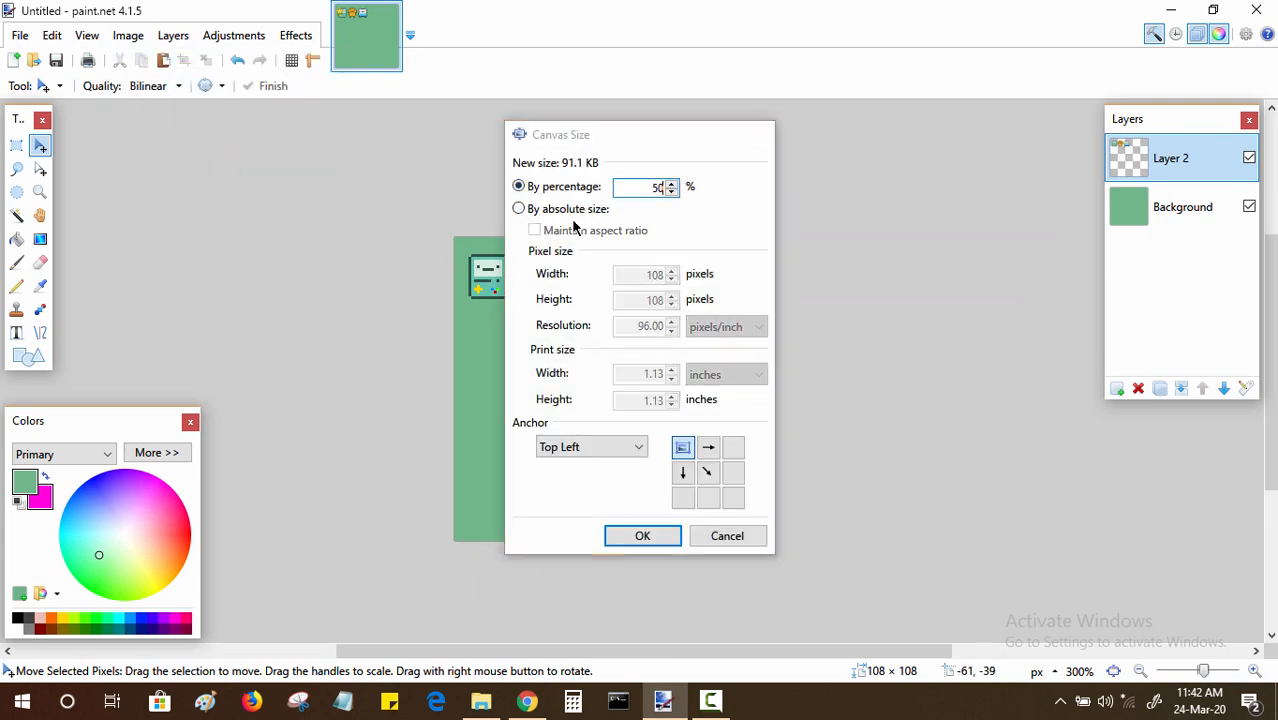
key("Return")
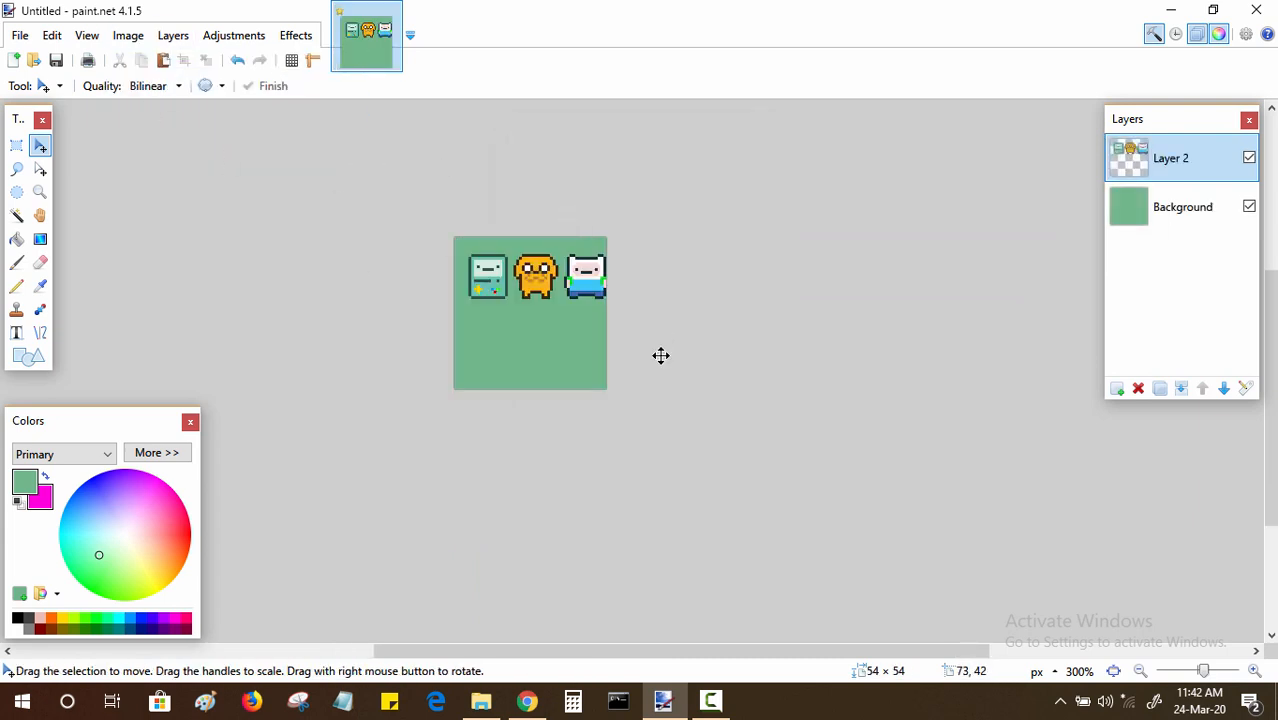
key("ctrl+z")
- Reduce the canvas size to 60 percent with the Top Left anchor
left_click(128, 35)
left_click(150, 106)
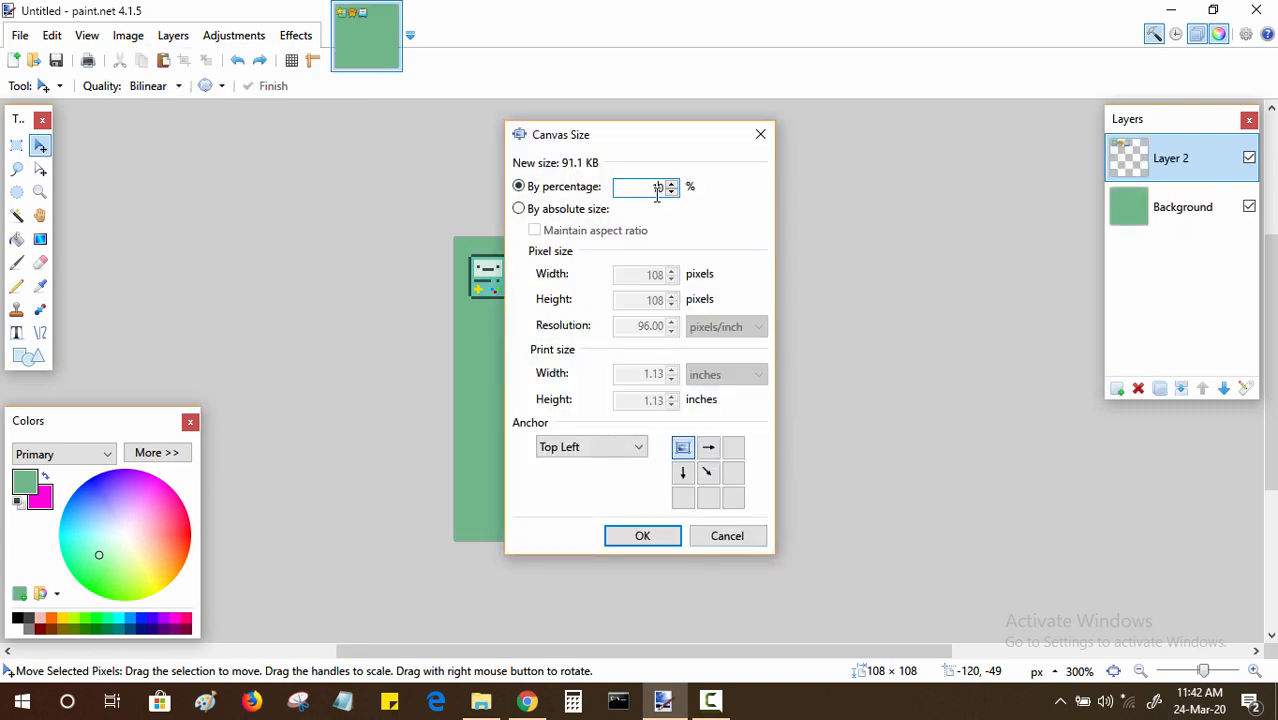
key("BackSpace")
key("BackSpace")
key("BackSpace")
type("70")
key("BackSpace")
key("BackSpace")
type("60")
key("Return")
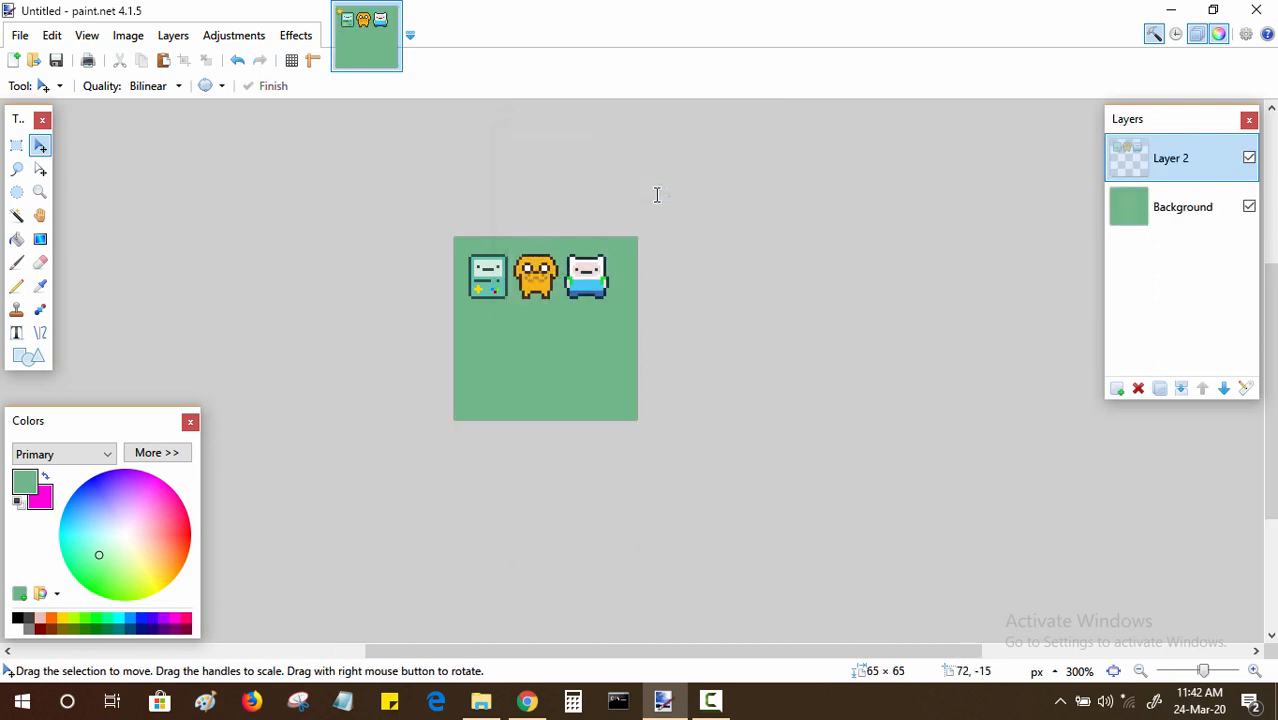
- Move the row of three characters on its layer to the middle of the green canvas
key("z")
left_click(585, 376)
left_click(577, 376)
left_click(597, 374)
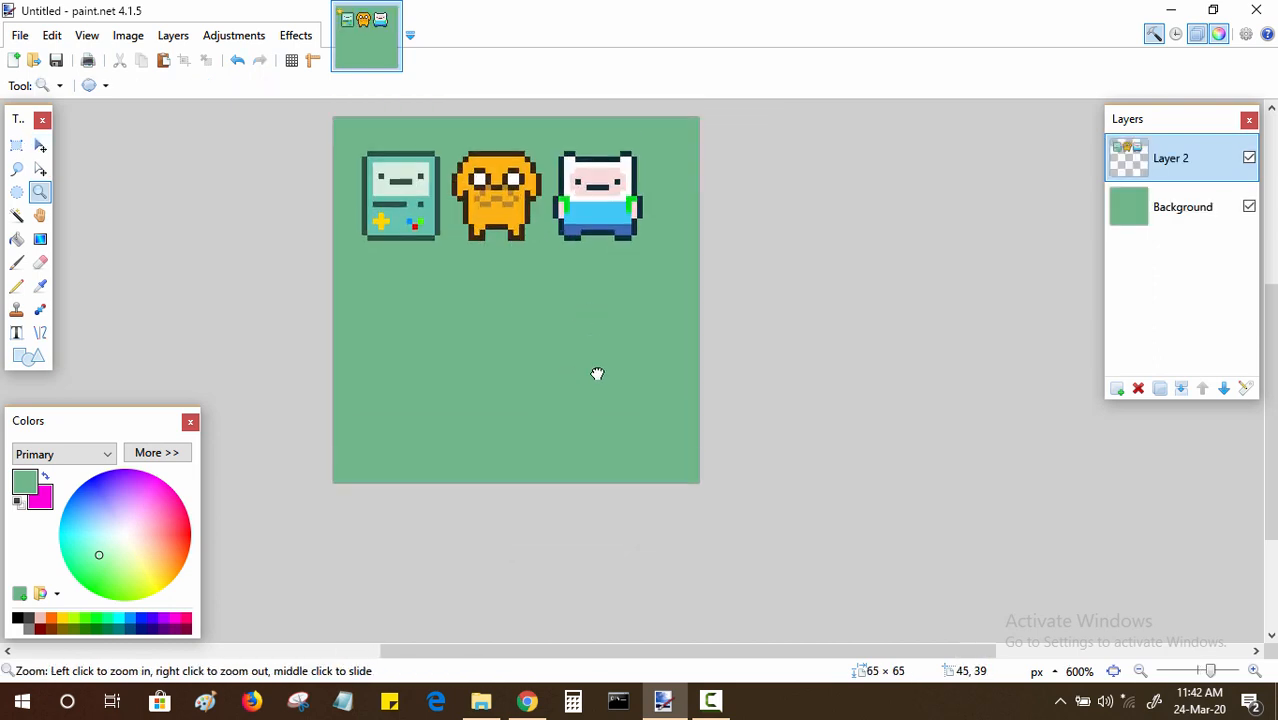
left_click(40, 145)
left_click_drag(606, 386, 621, 482)
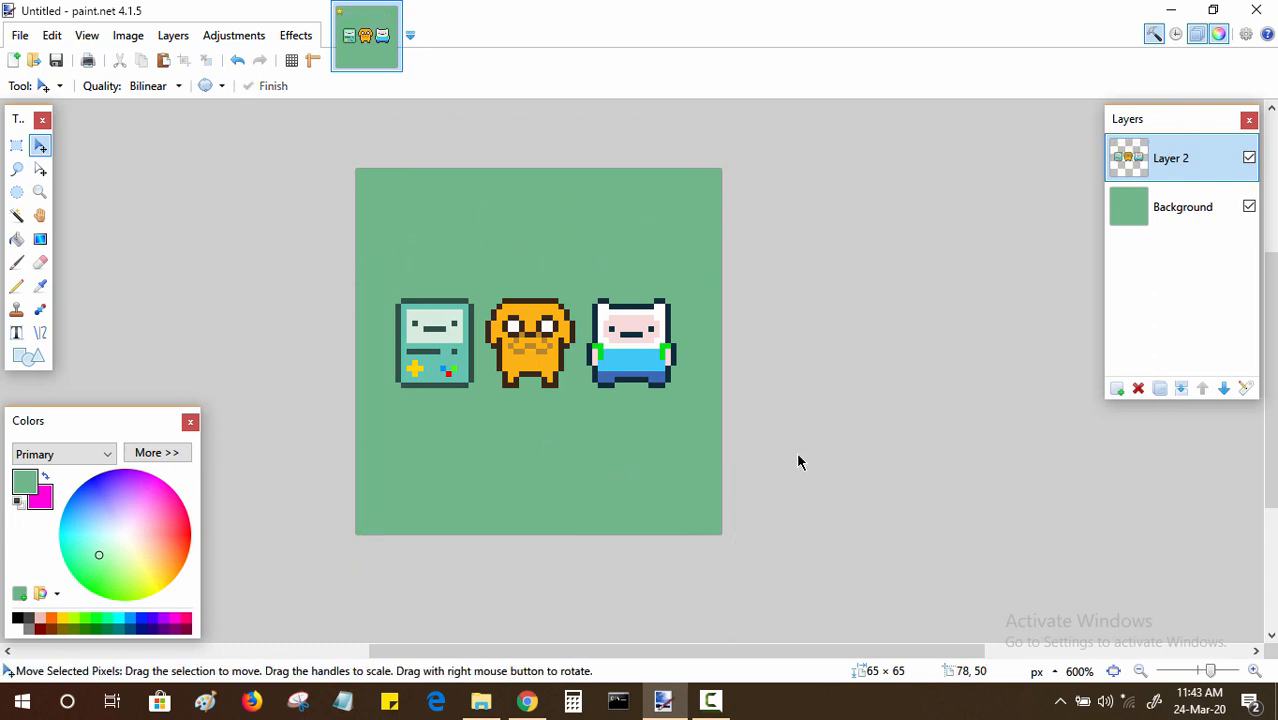
left_click_drag(808, 500, 865, 513)
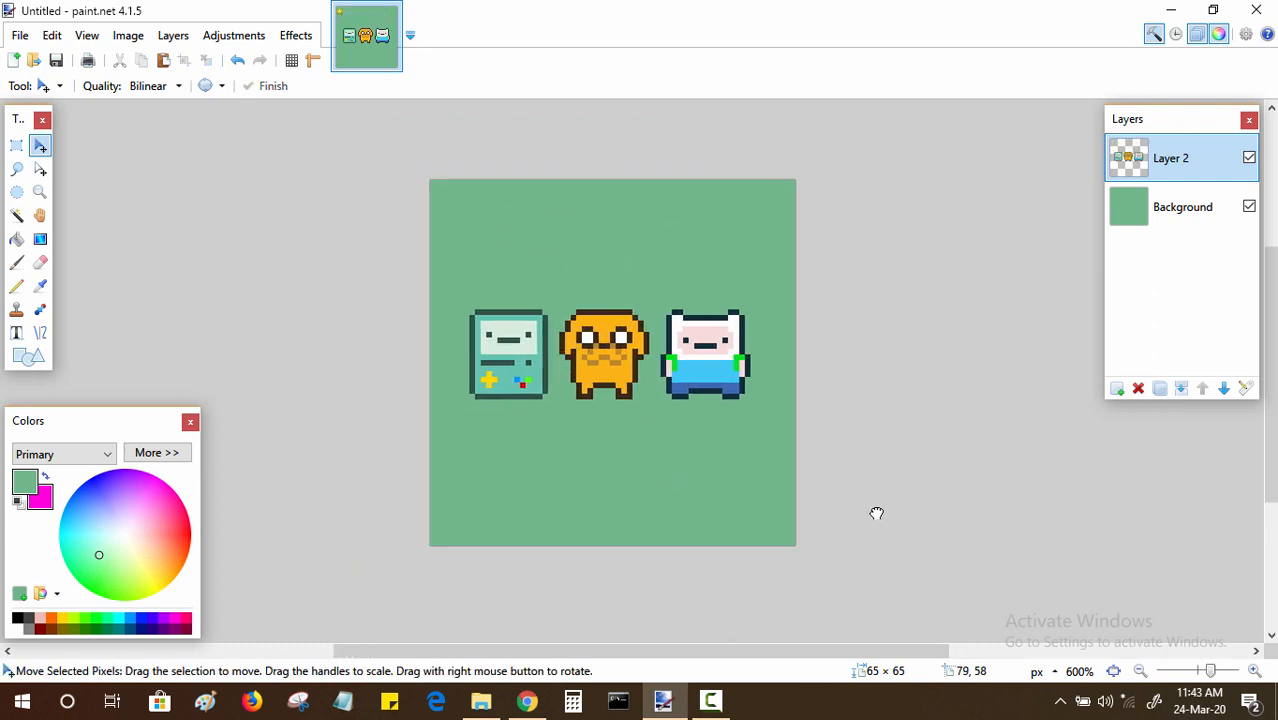